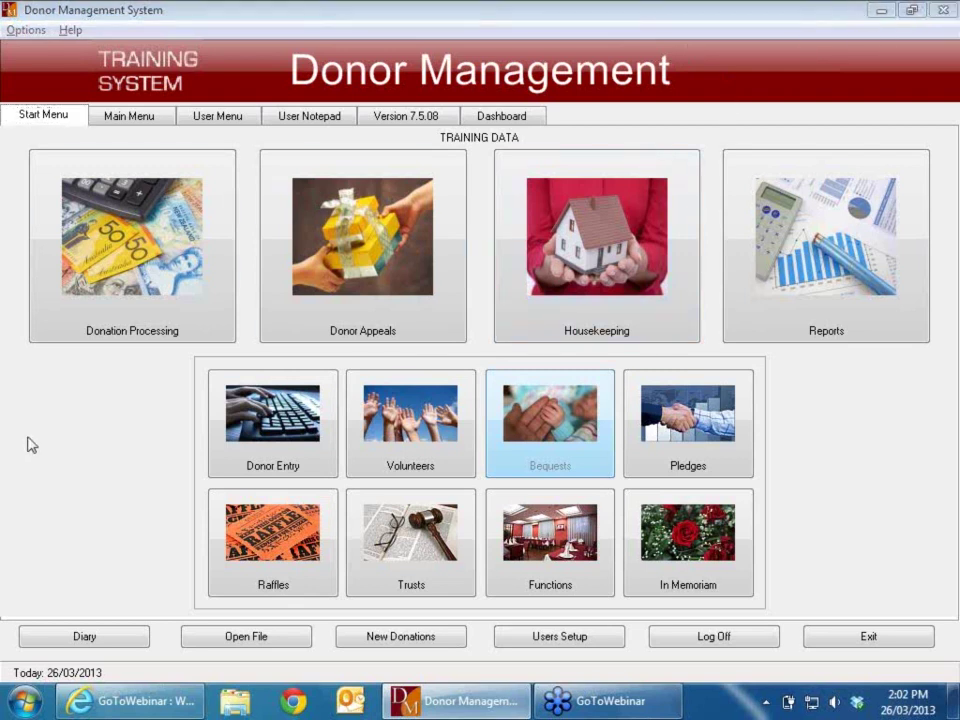
Step: Go into Donation Processing and launch the Record Donations program
click(138, 244)
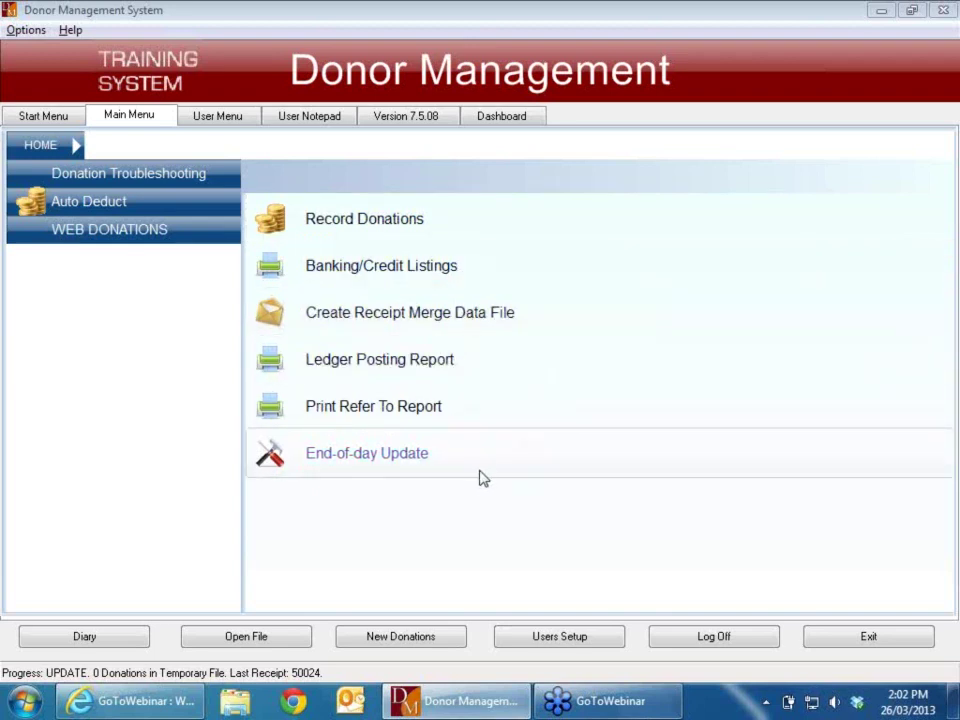
click(378, 227)
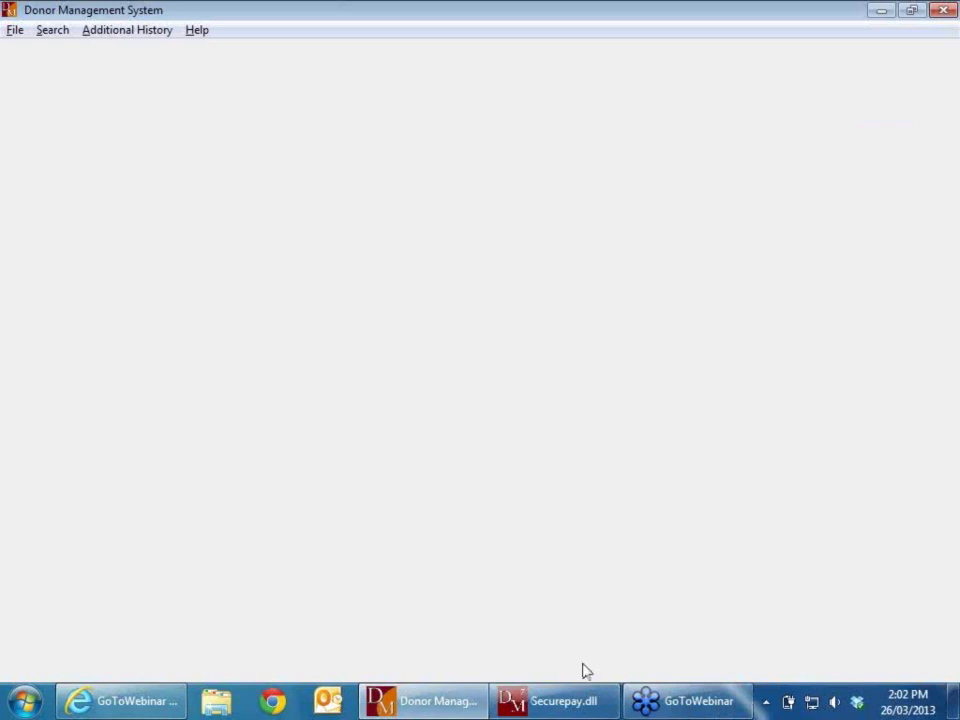
Step: Acknowledge the Securepay.dll 'Gateway test mode is on' message
click(551, 704)
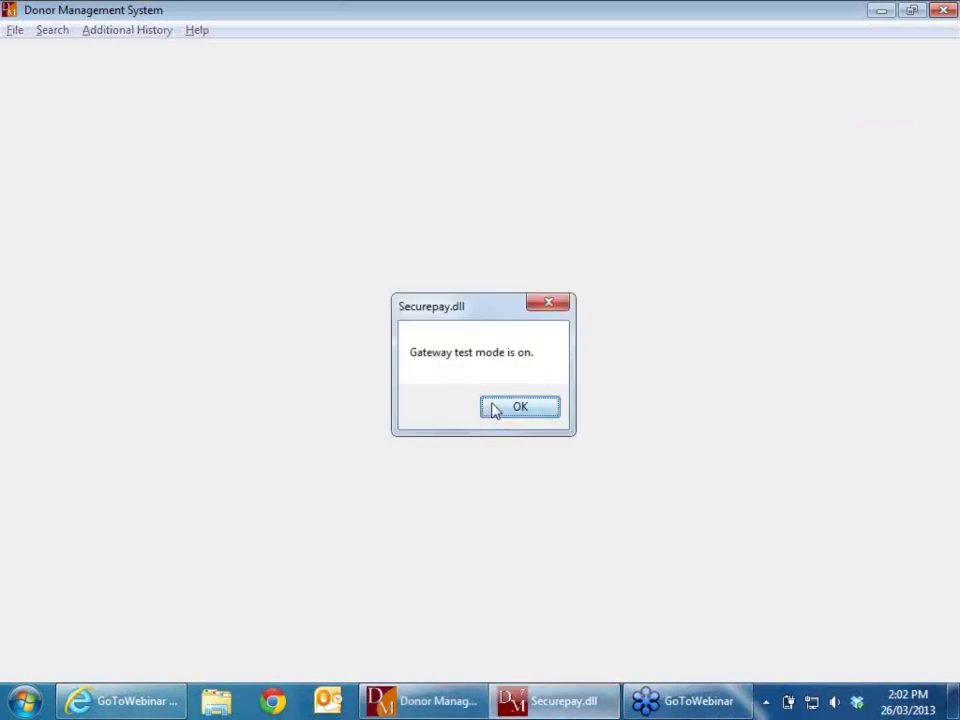
click(495, 408)
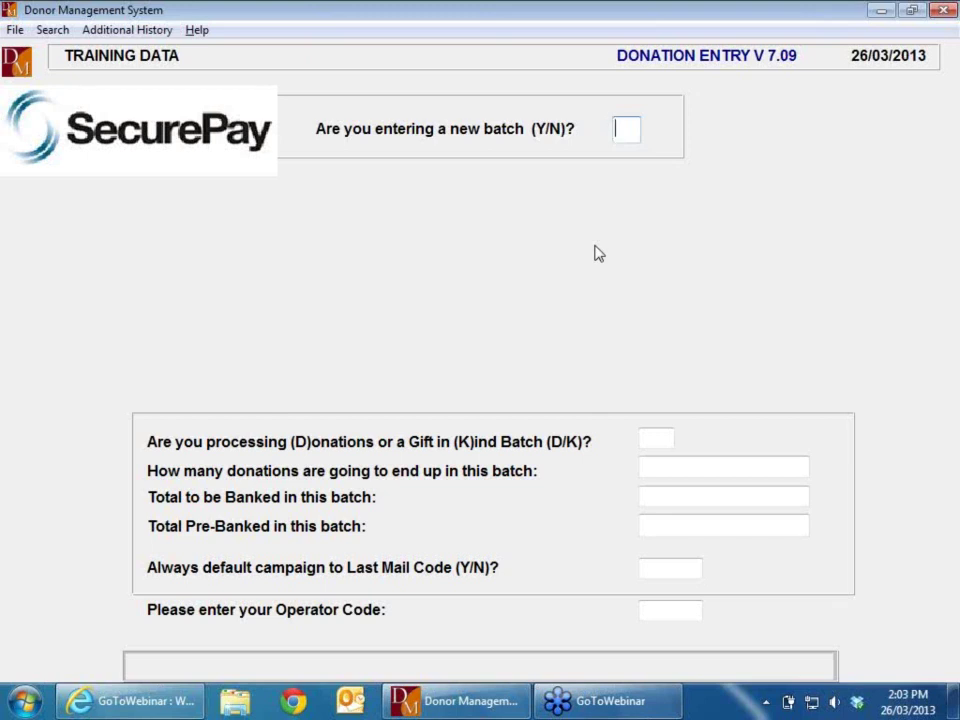
Step: Answer Y for a new batch, keep type D, and enter 4 expected donations
text(Y)
key(Return)
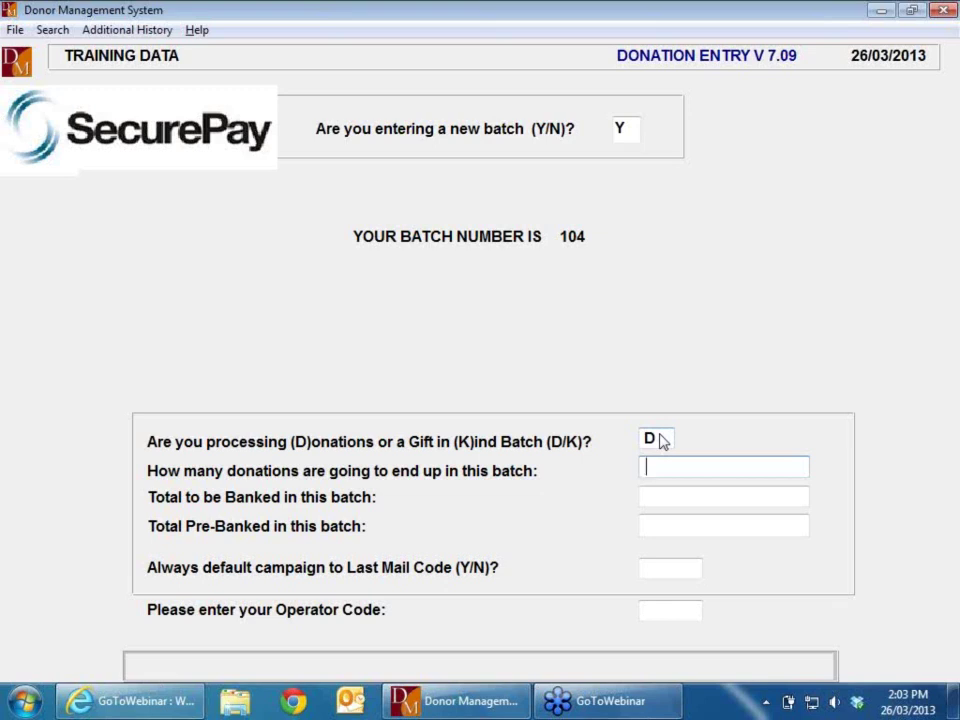
text(4)
key(Return)
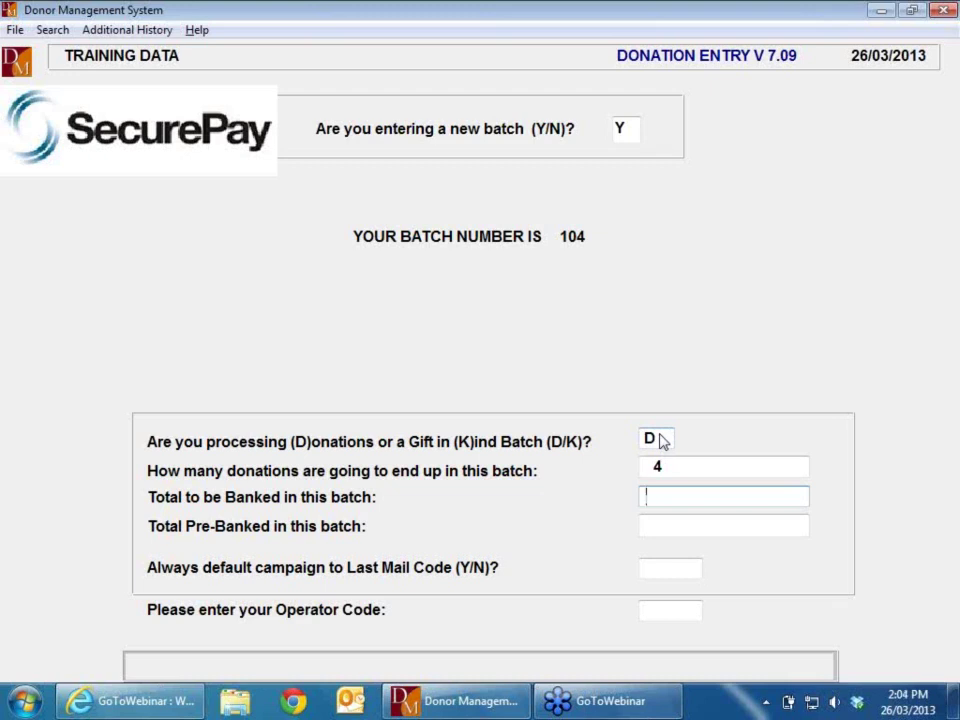
Step: Enter $230.00 banked and $200.00 pre-banked, accepting the default mail code and operator code
text(230)
key(Return)
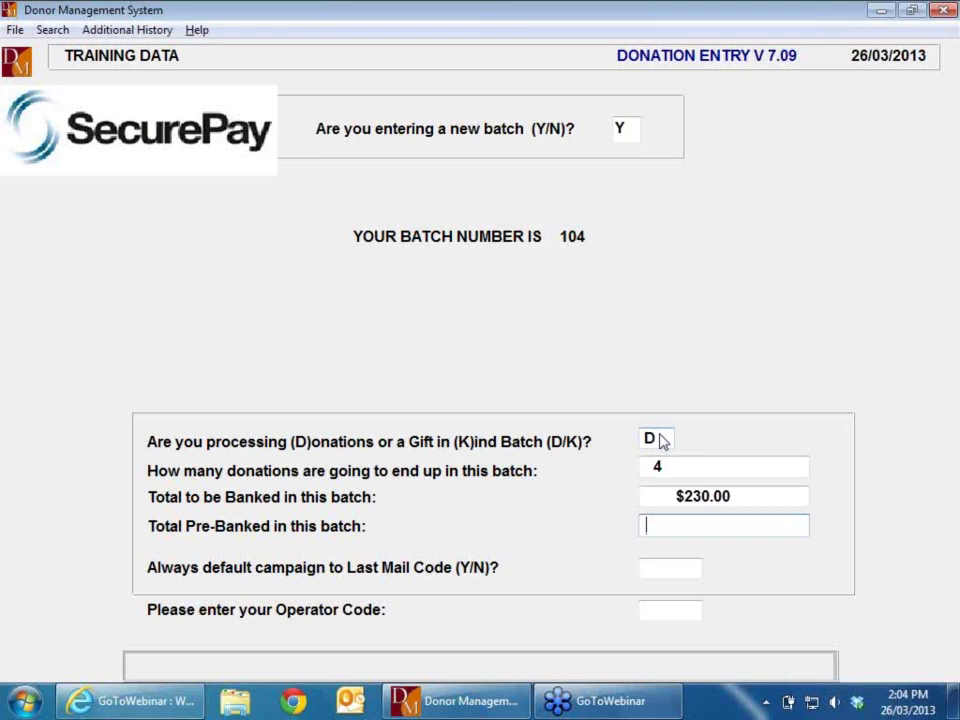
text(200)
key(Return)
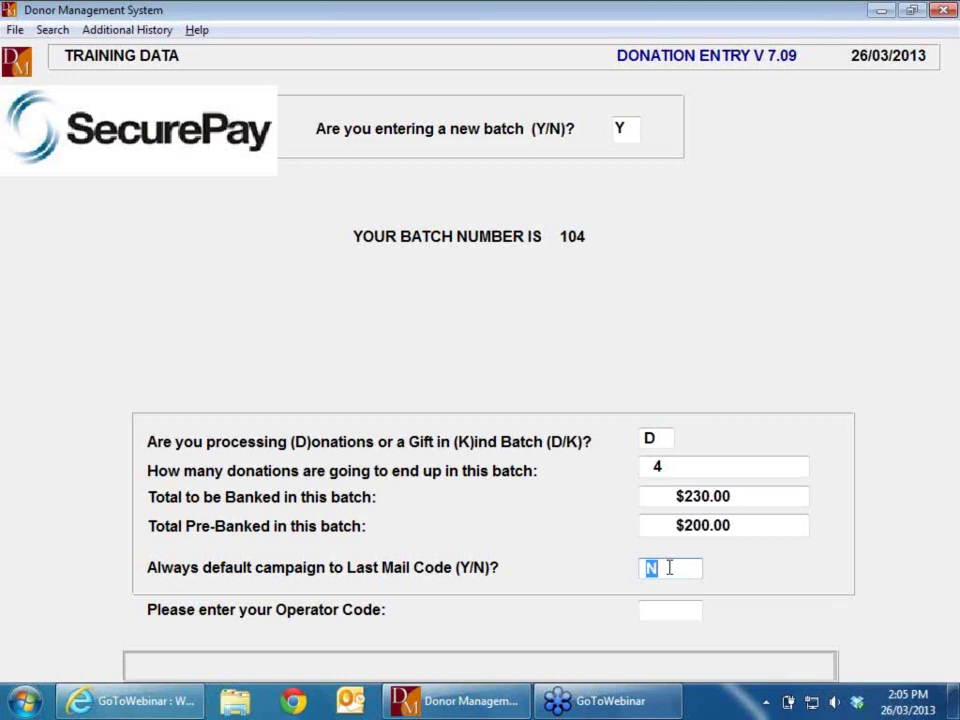
key(Return)
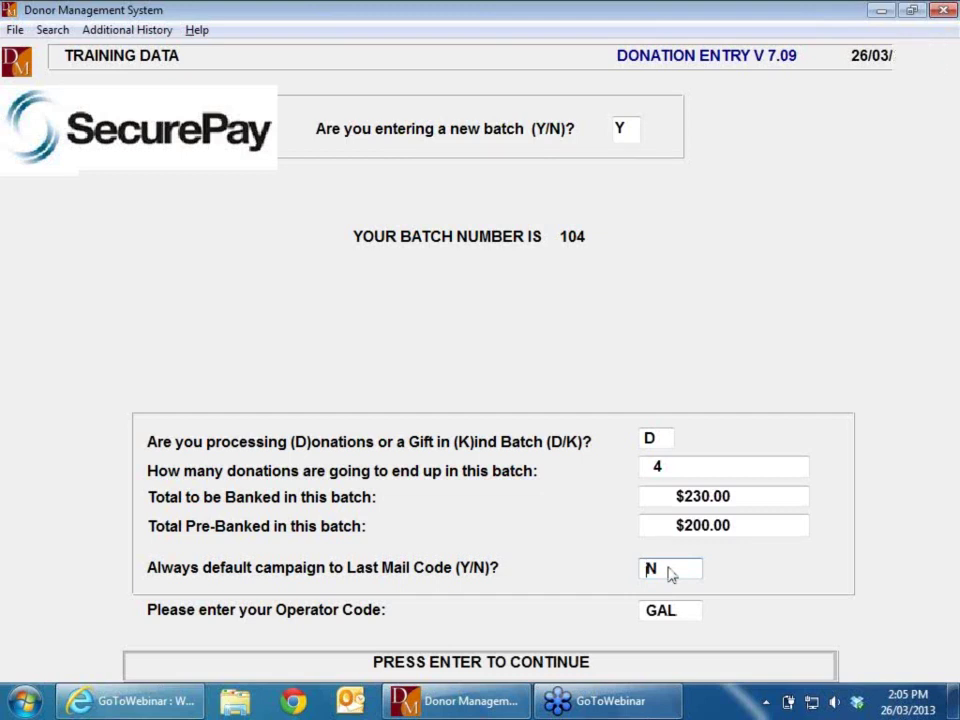
key(Return)
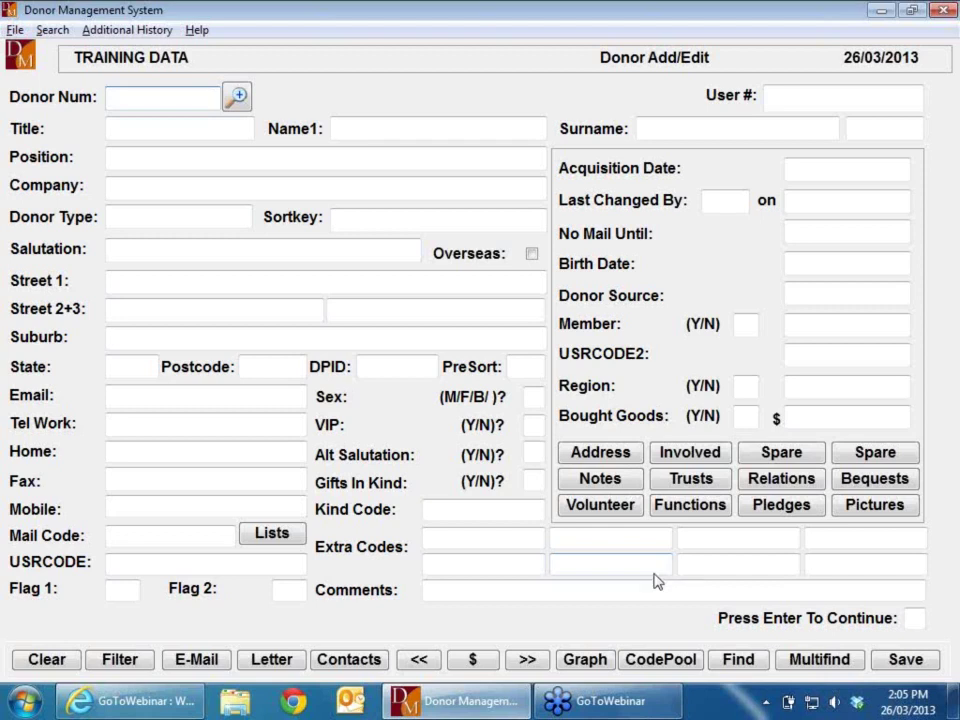
Step: Retrieve the donor record by its donor number and open the OmniFind name search
text(82)
key(Return)
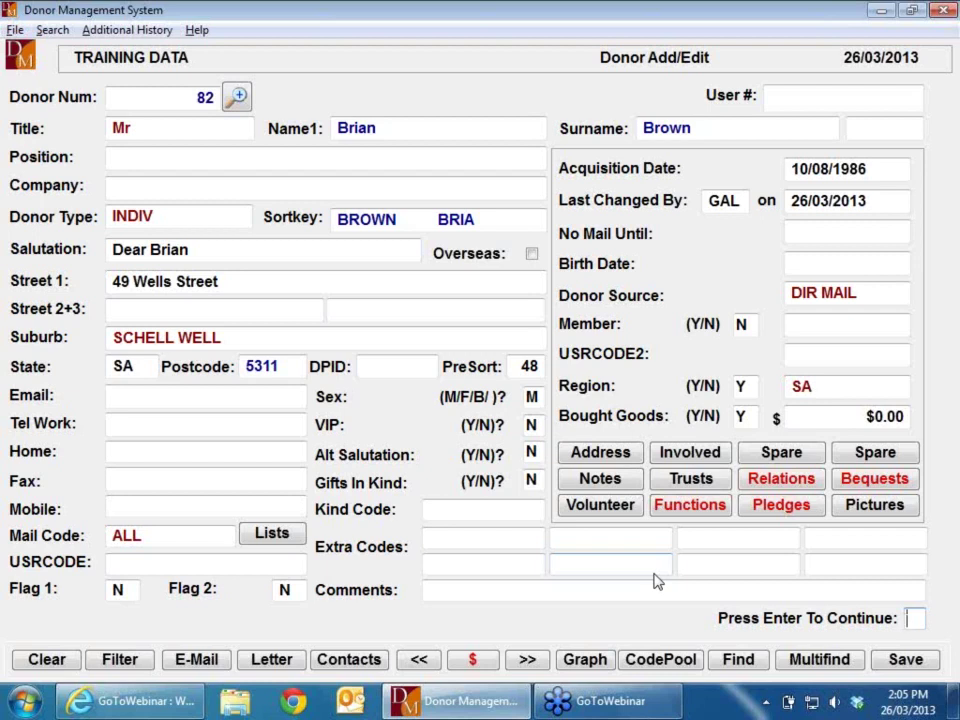
click(816, 662)
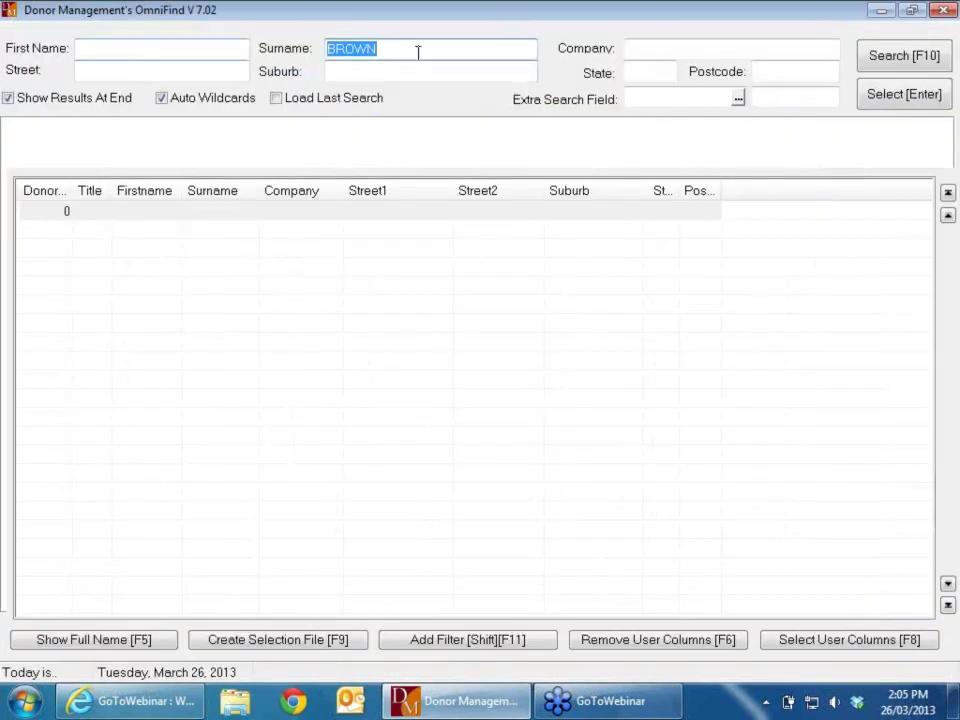
click(880, 56)
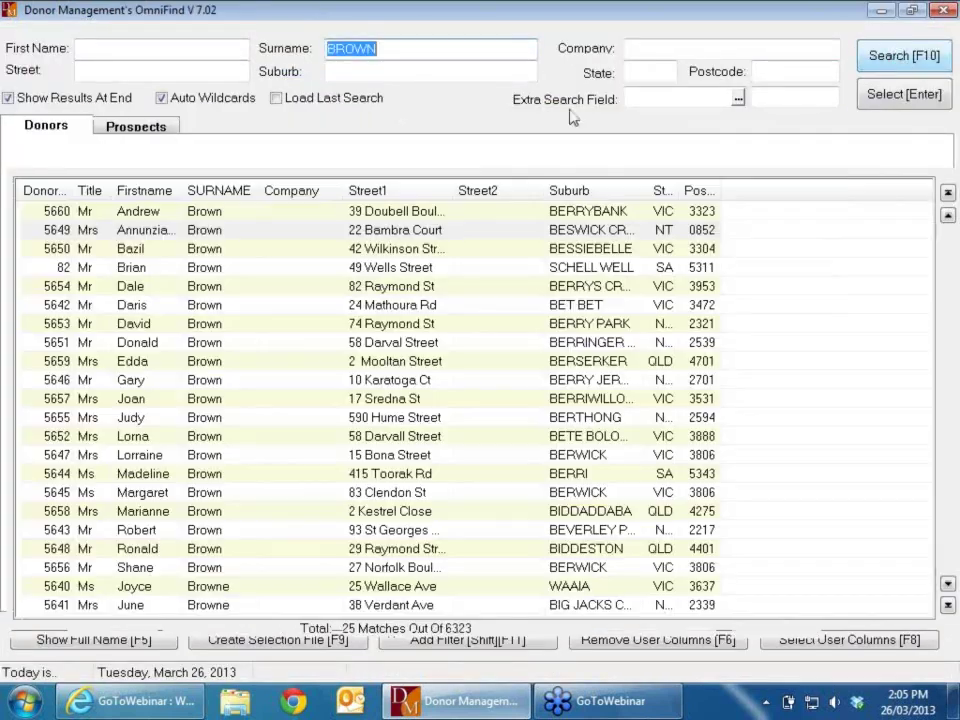
double_click(168, 272)
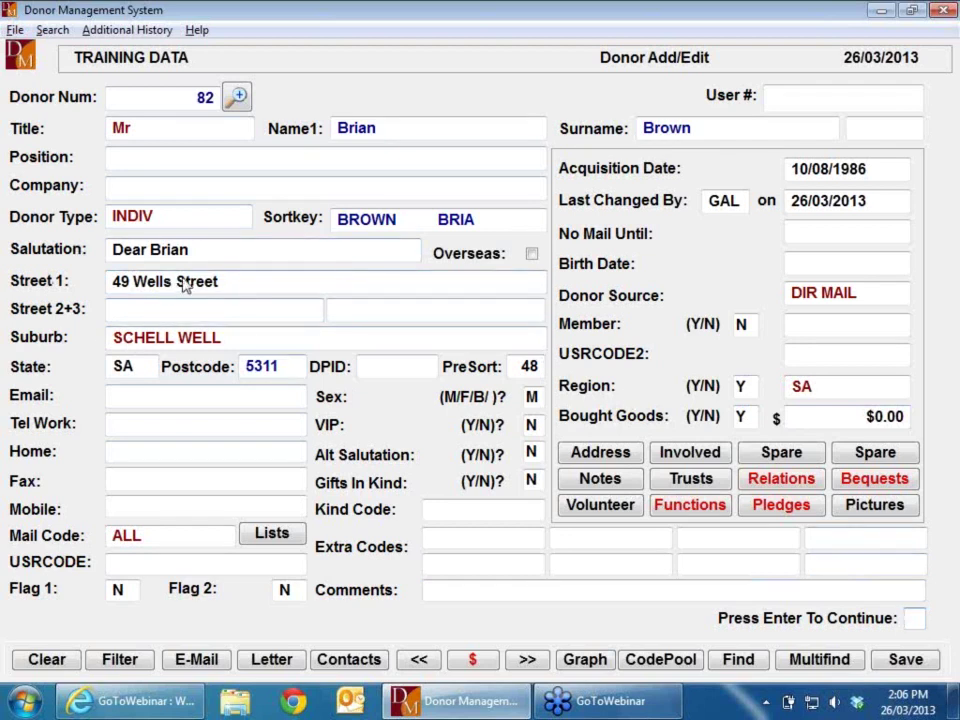
Step: Continue past the contact details to the donor's history of 8 donations totalling $475.00
click(250, 283)
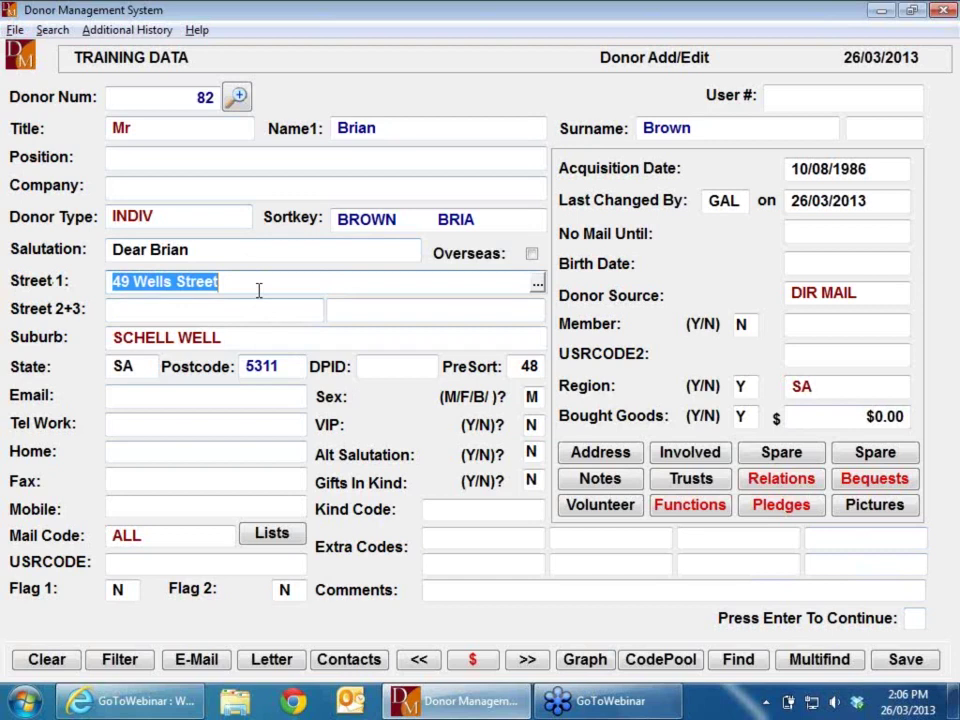
click(920, 620)
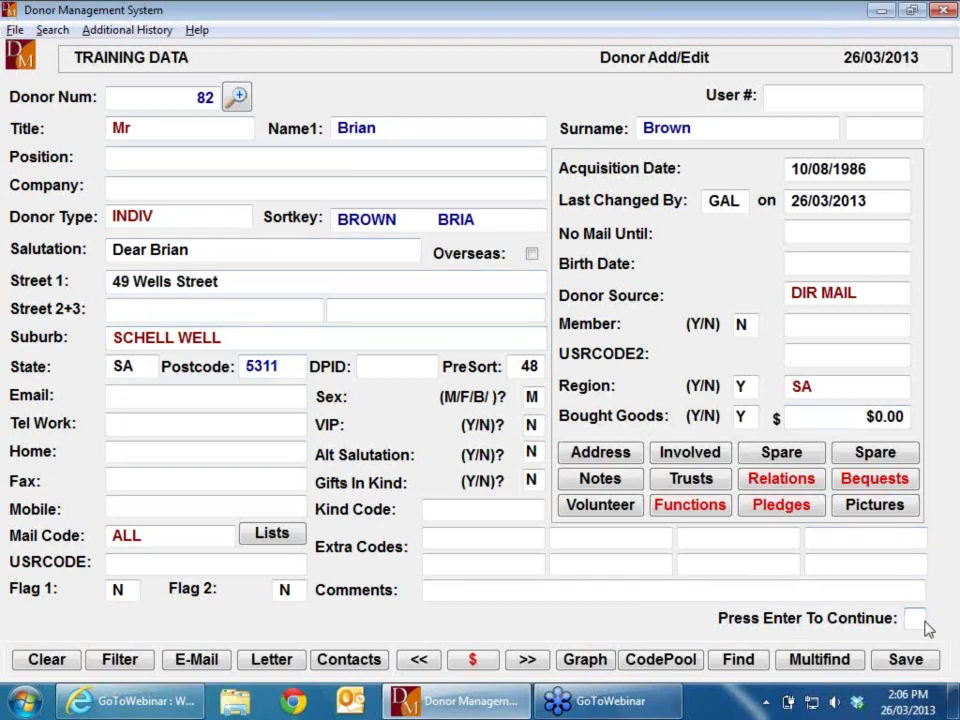
key(Return)
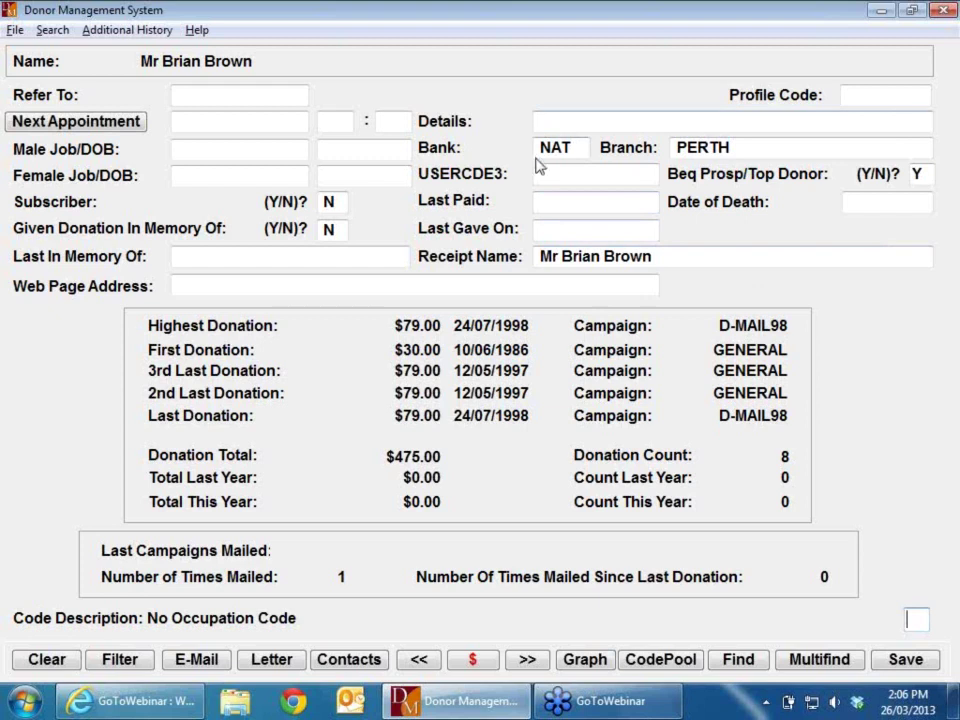
Step: Check the donor's bank and branch codes, then continue to the batch 104 donation form
double_click(578, 147)
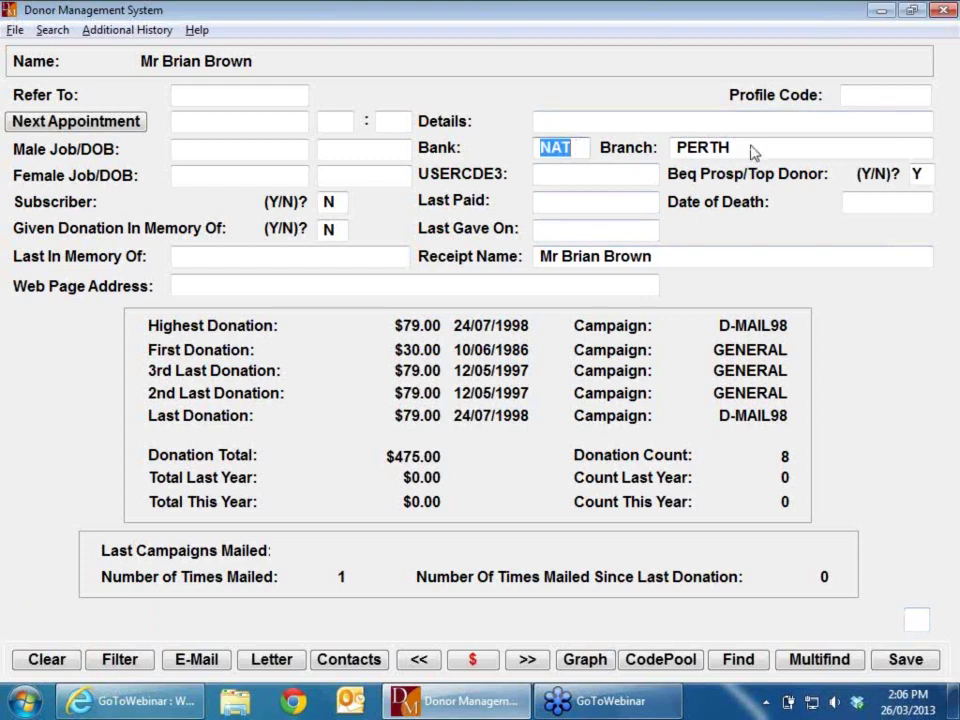
key(Tab)
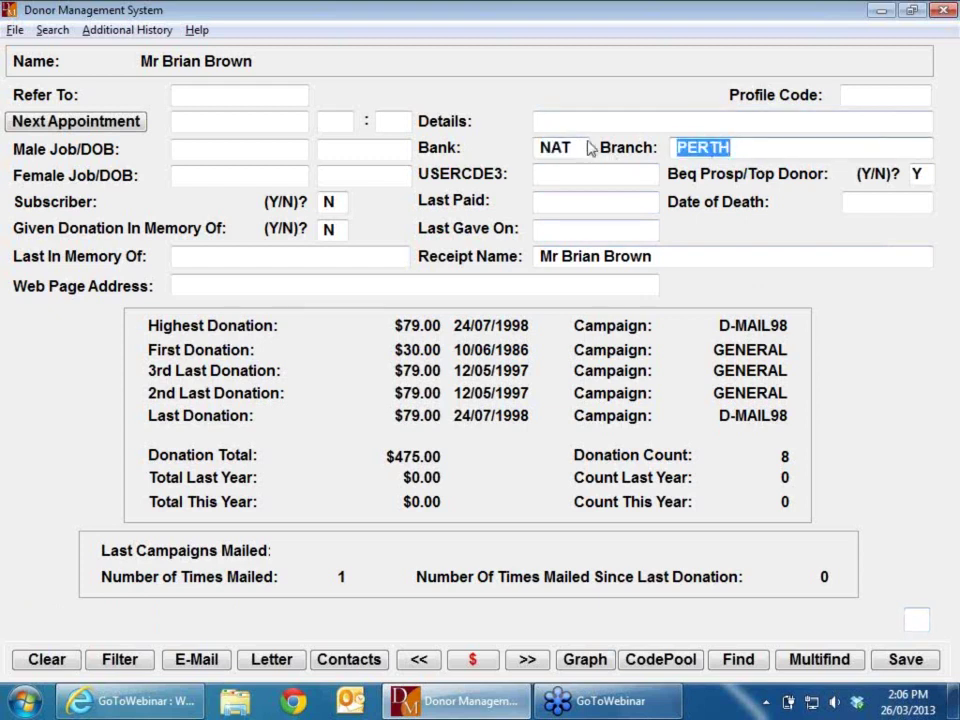
click(589, 143)
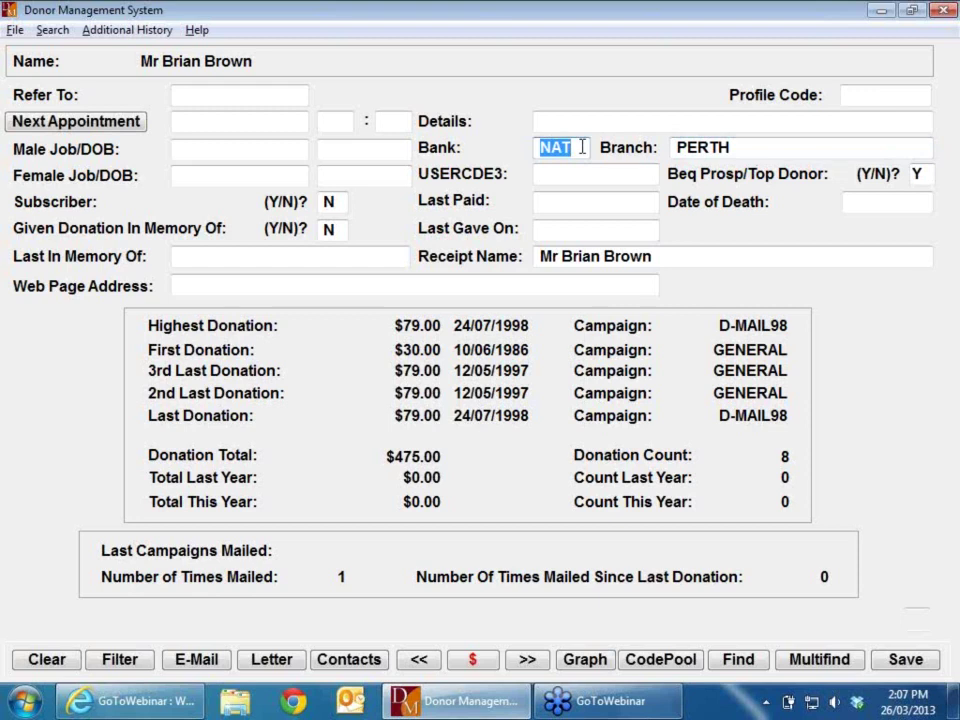
click(582, 148)
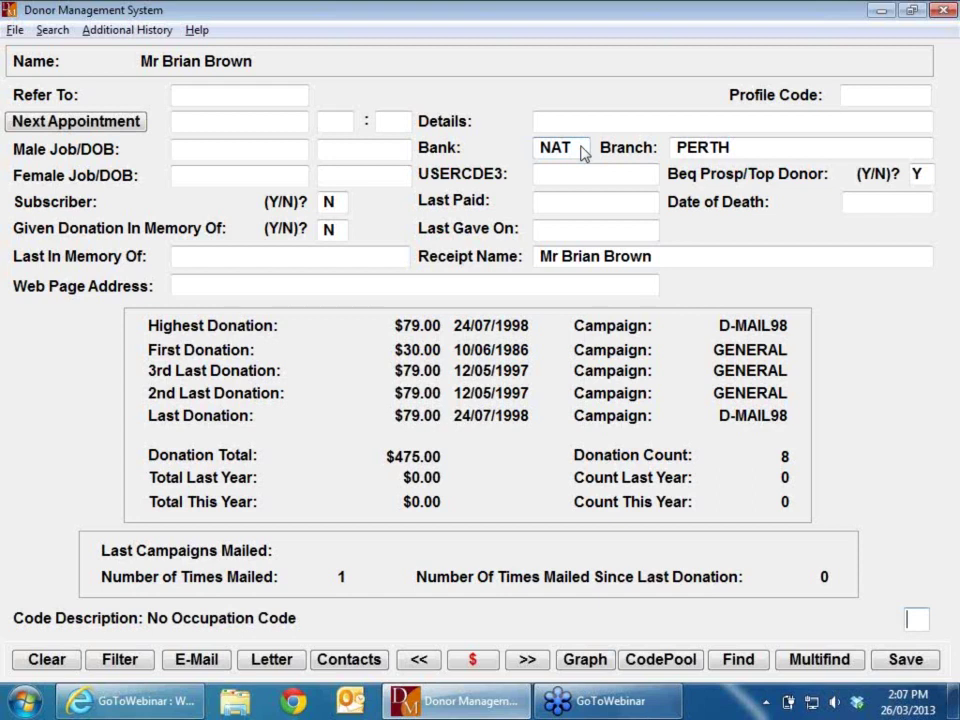
key(Return)
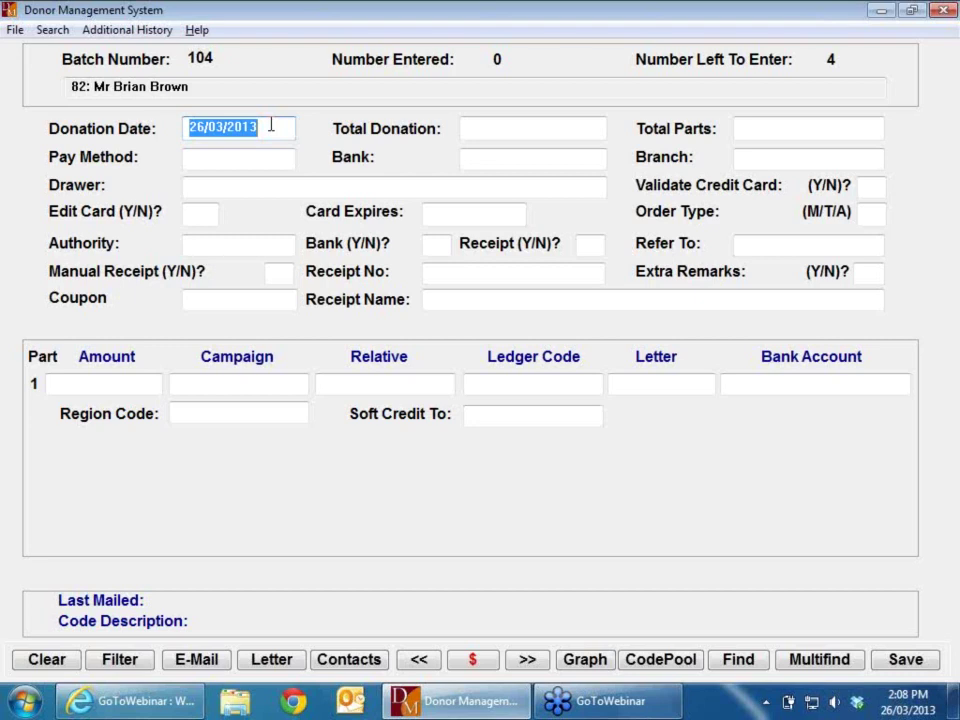
Step: Enter a $100.00 total donation, correcting the part count from 2 to 1
key(Tab)
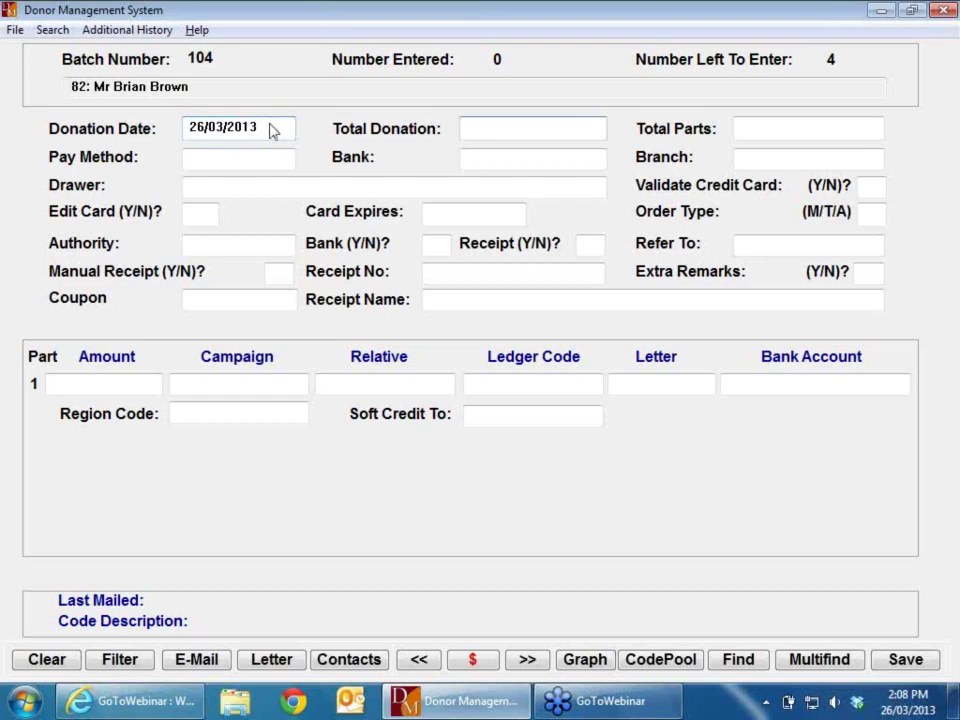
text(100)
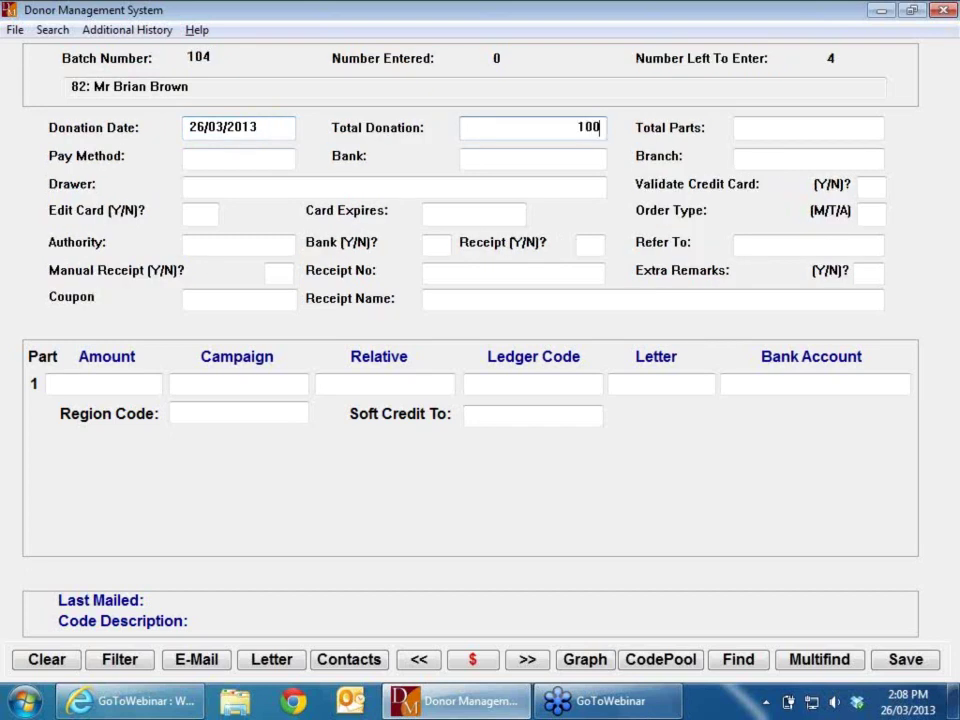
key(Tab)
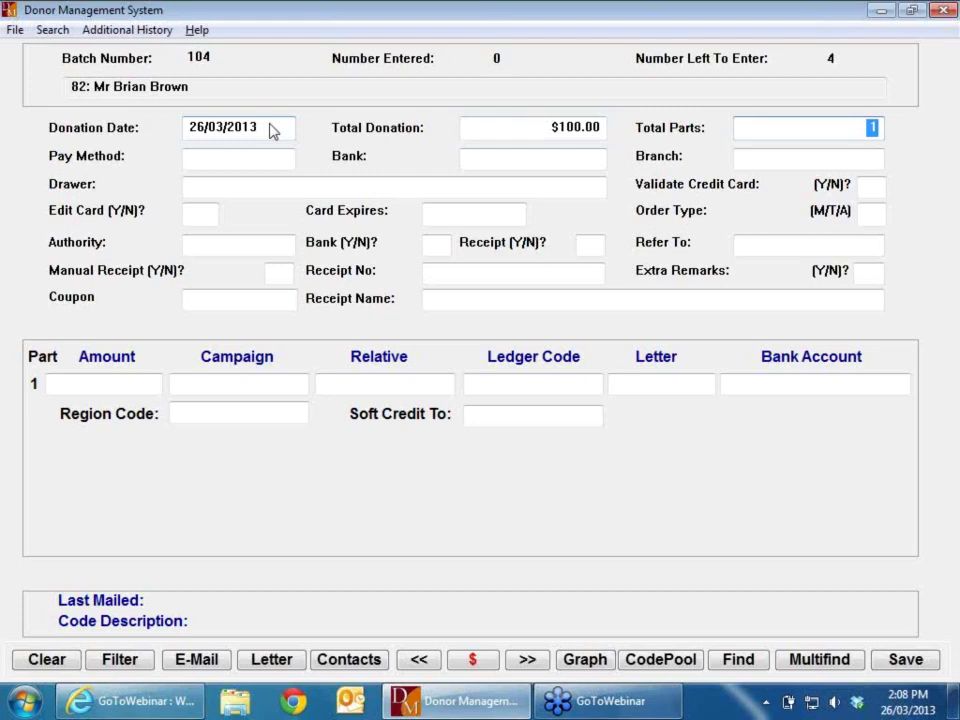
text(2)
key(Tab)
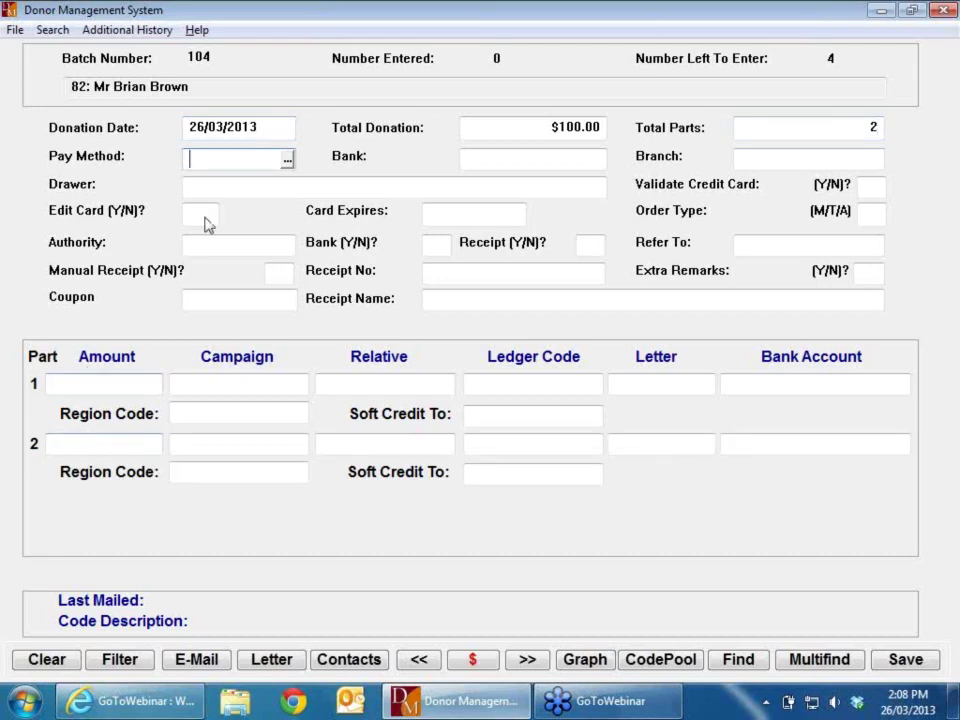
key(shift+Tab)
text(1)
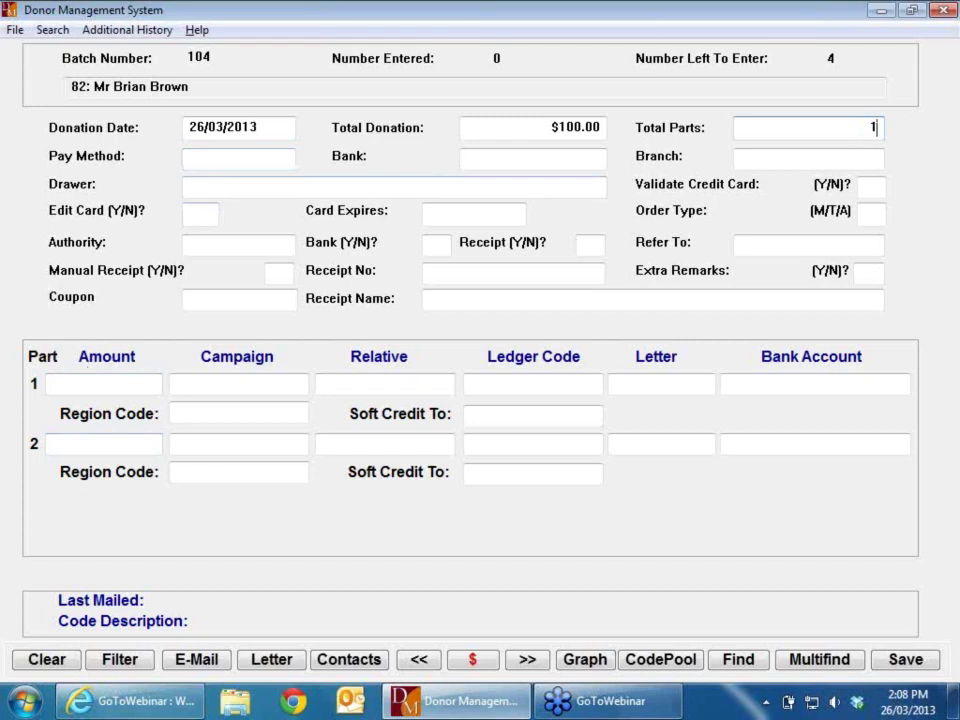
key(Tab)
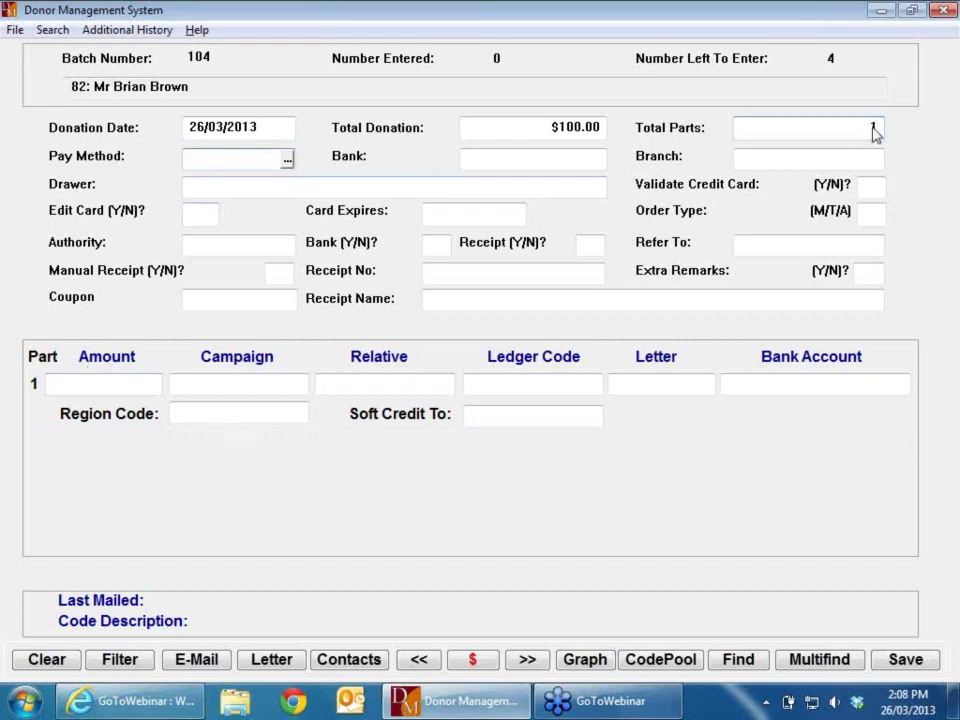
Step: Pick CHEQUE from the pay method list, then re-enter the pay method as Q
click(286, 161)
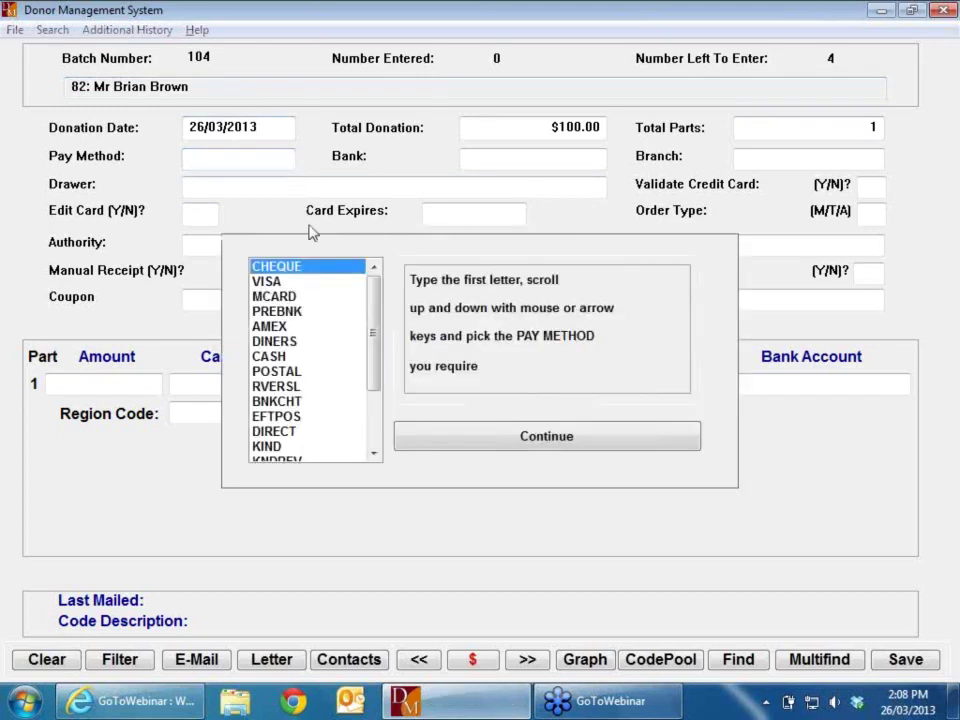
click(499, 440)
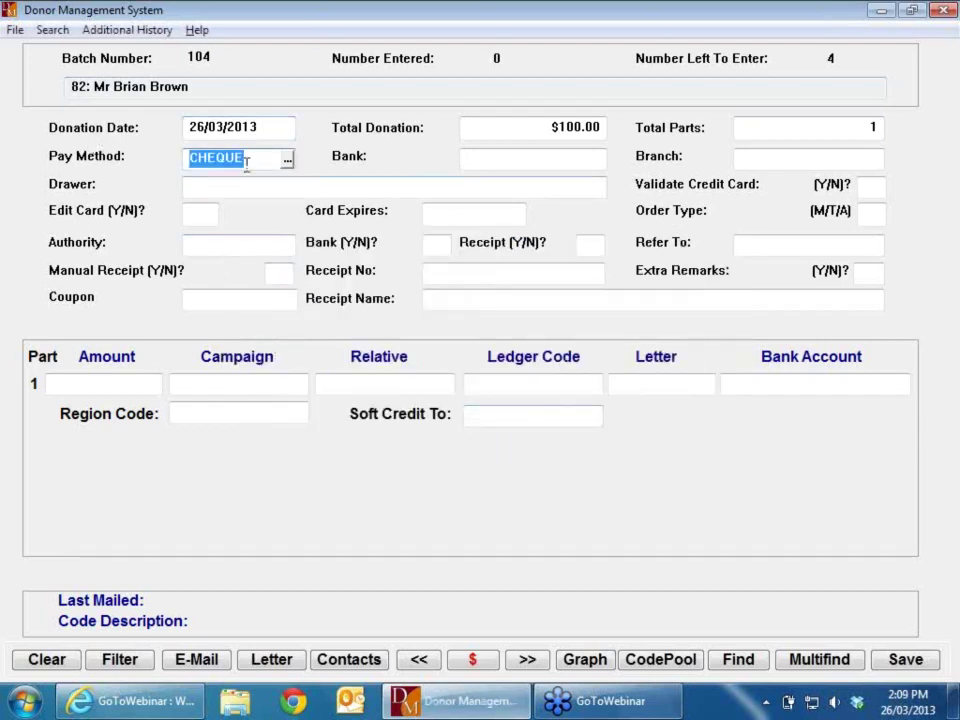
key(BackSpace)
text(Q)
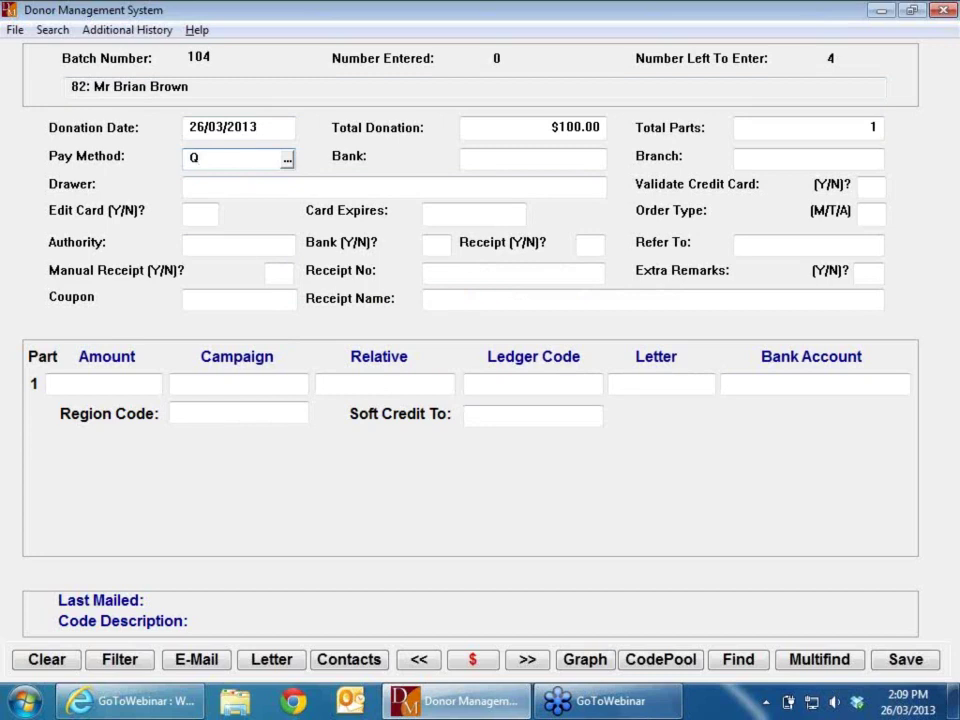
key(Tab)
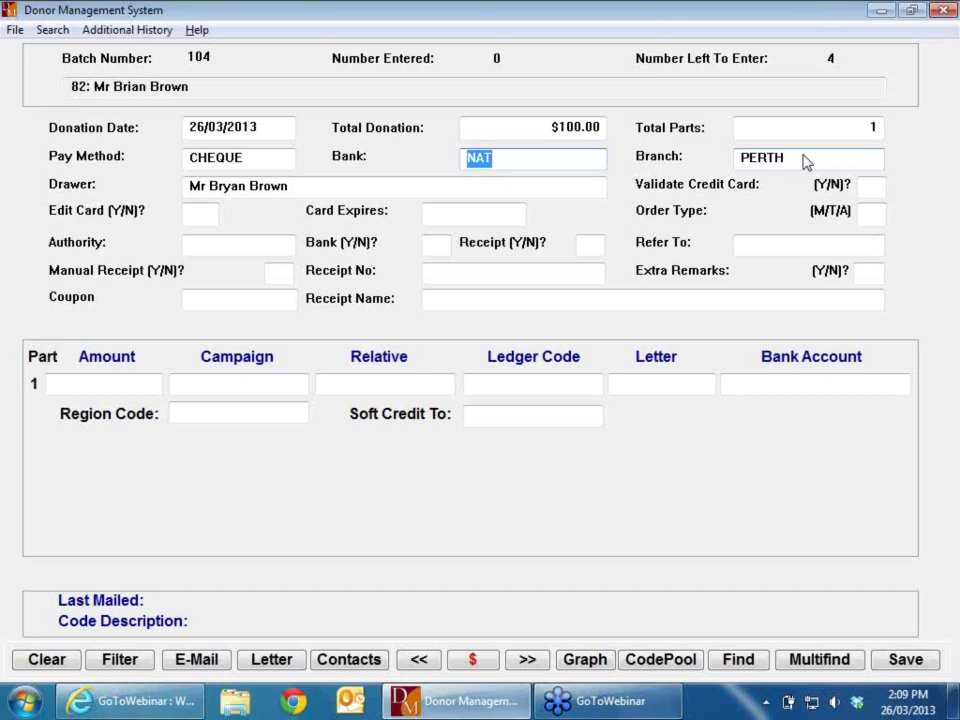
Step: Replace bank NAT with 001 and branch PERTH with 002 on the cheque
text(001)
key(Tab)
text(002)
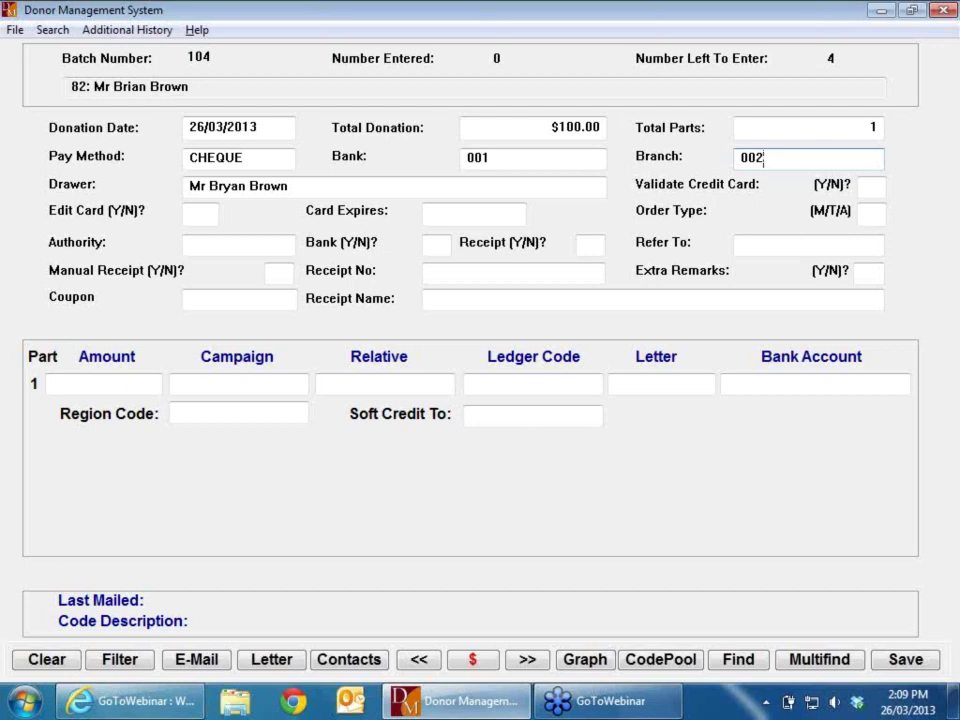
key(Tab)
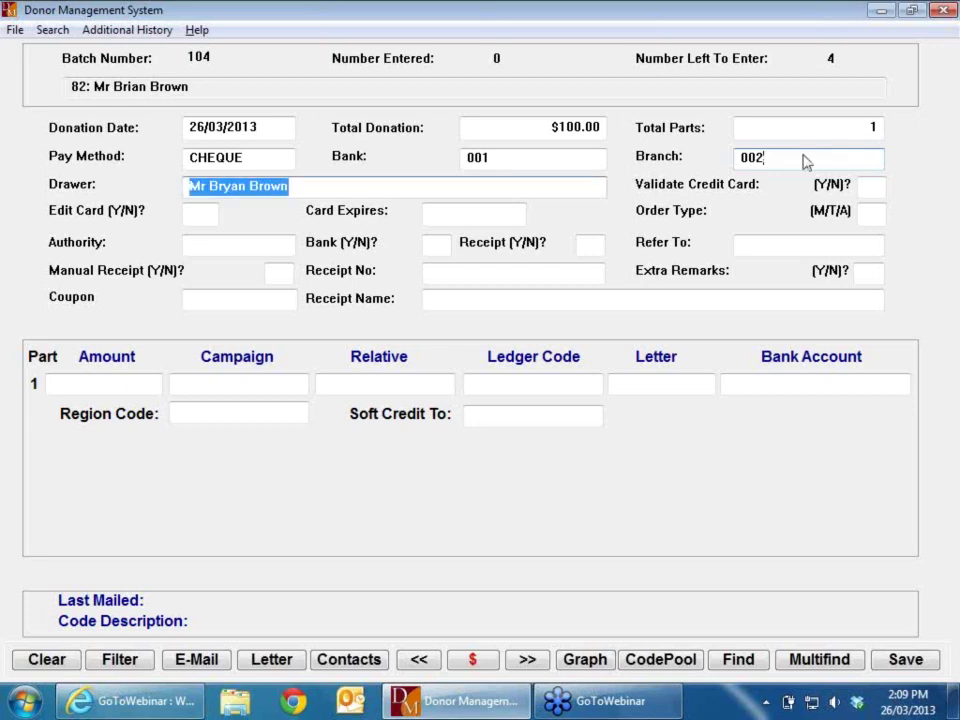
Step: Edit the Drawer field to the couple's joint-initials name, removing the title and first name
key(Left)
key(Left)
key(Left)
key(Left)
key(Left)
key(Left)
key(Left)
key(Left)
key(Left)
key(Left)
key(Left)
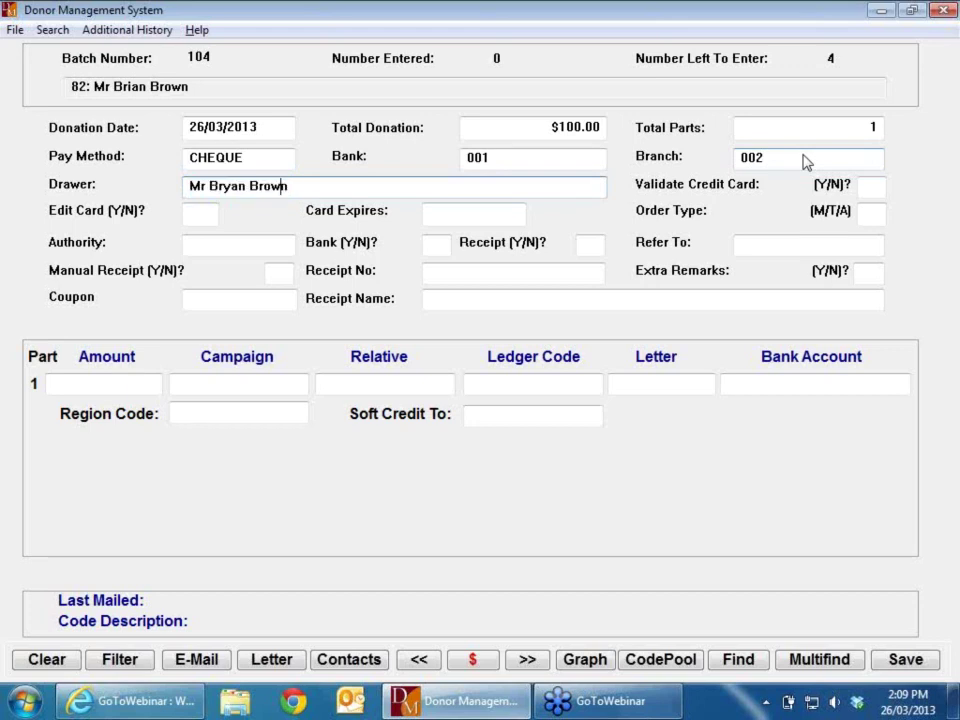
key(BackSpace)
key(BackSpace)
key(BackSpace)
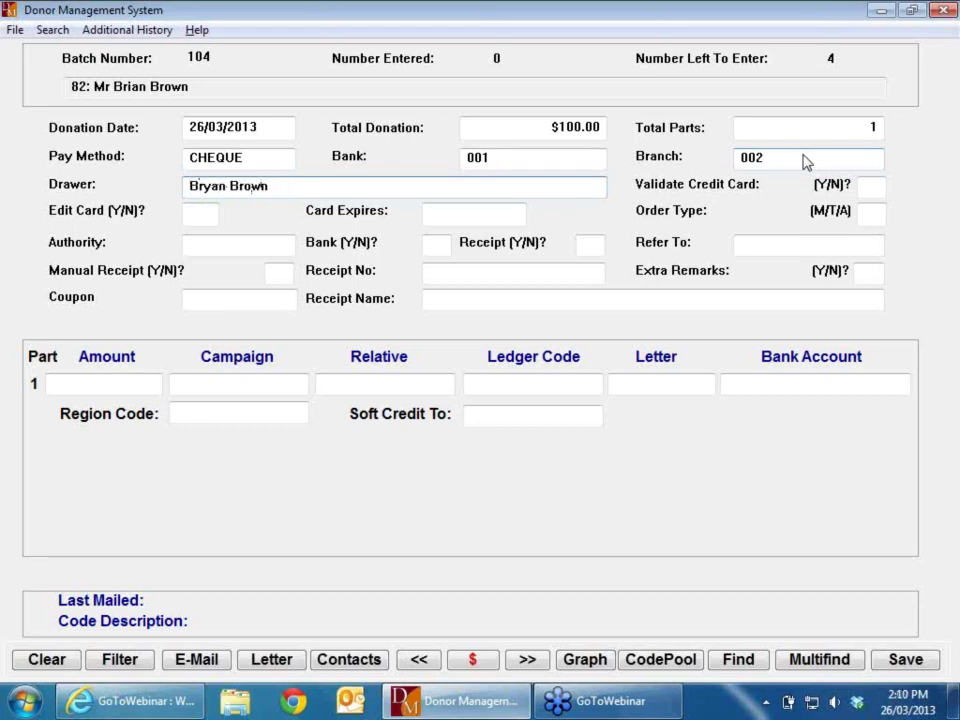
key(Right)
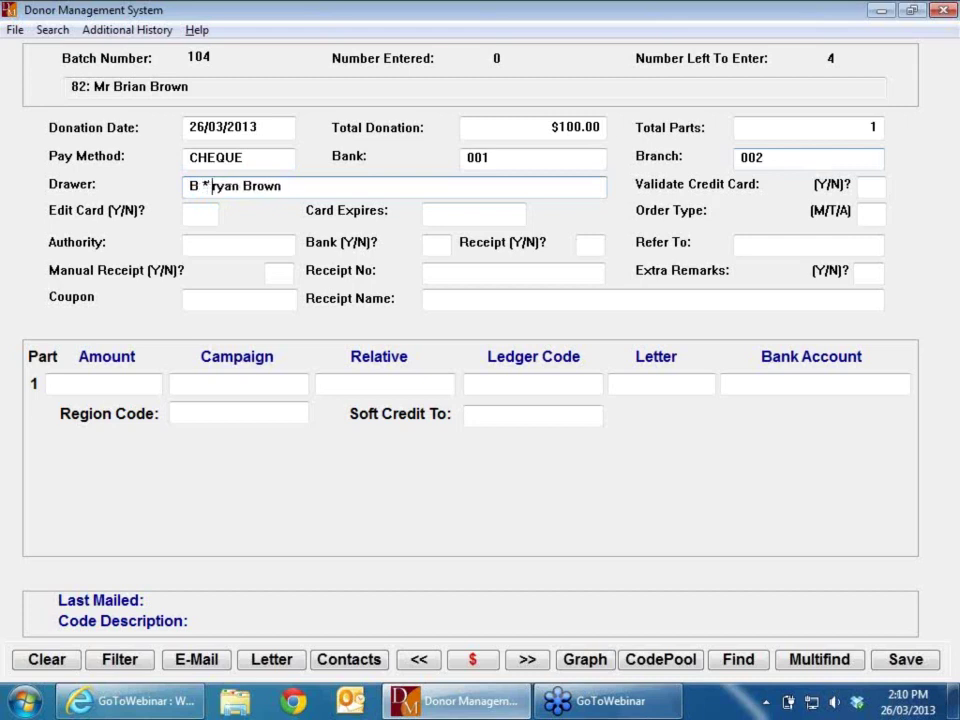
text(& R)
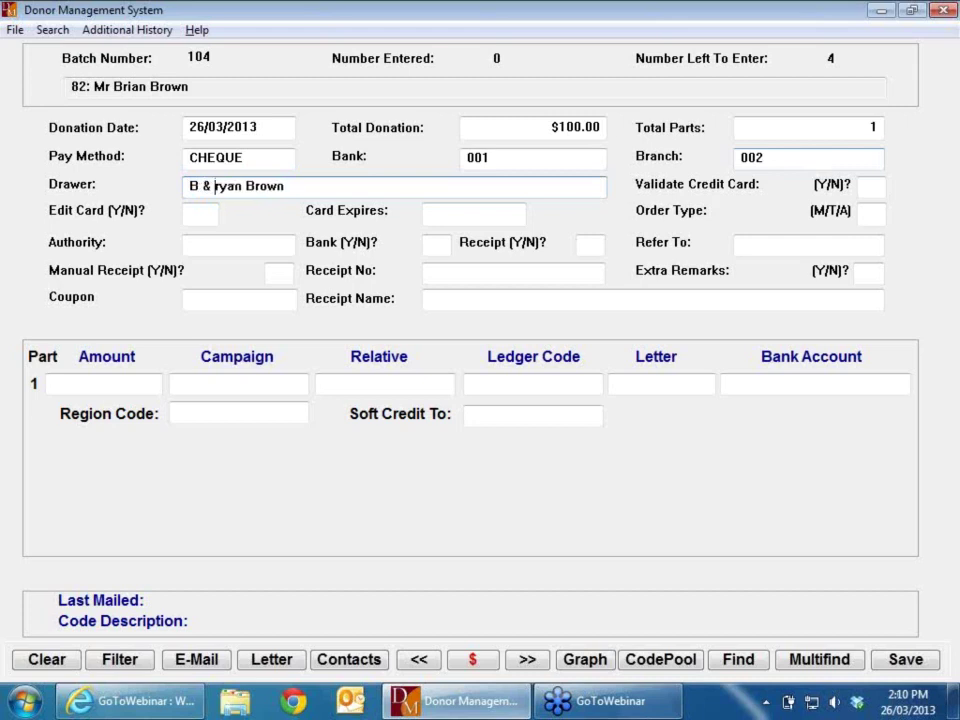
key(Delete)
key(Delete)
key(Delete)
key(Delete)
key(Delete)
key(Tab)
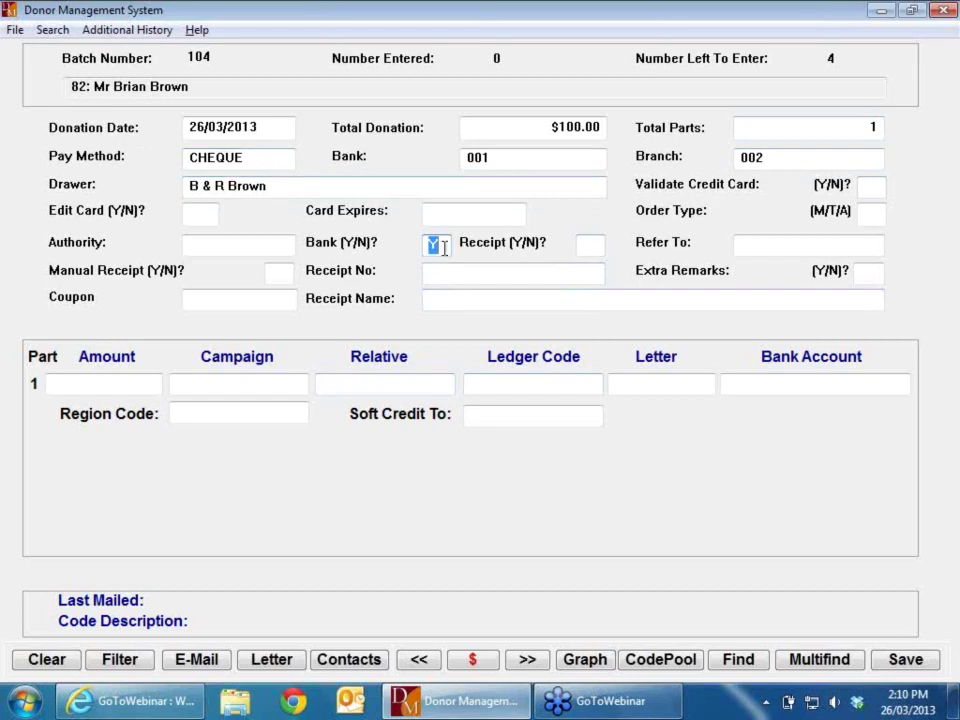
Step: Mark the donation Y for both banking and receipt
key(Tab)
text(Y)
key(Tab)
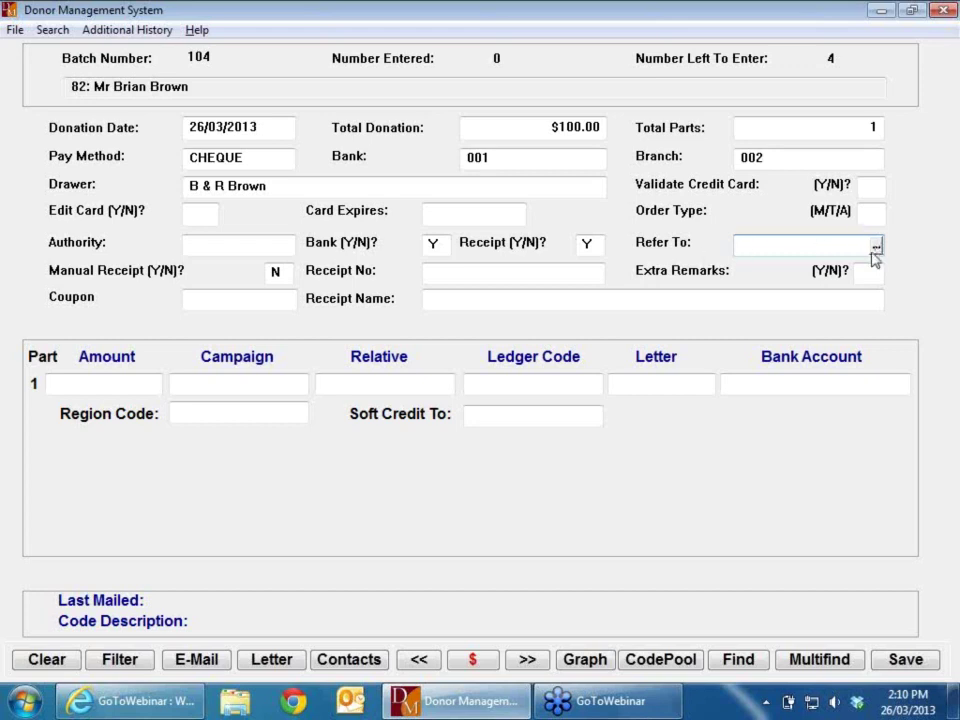
click(877, 248)
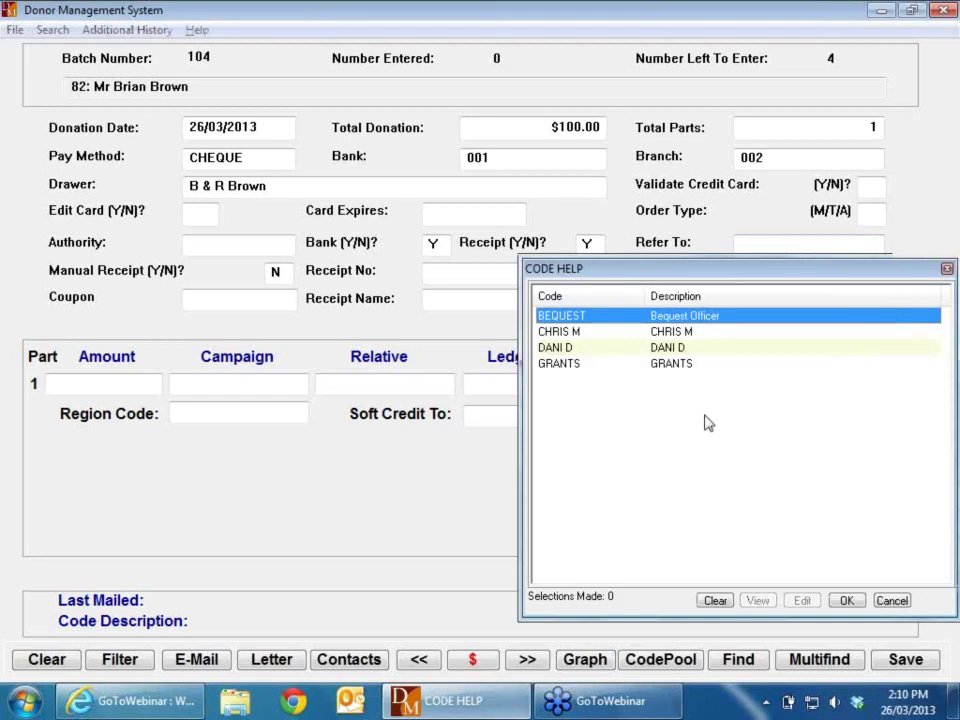
click(850, 601)
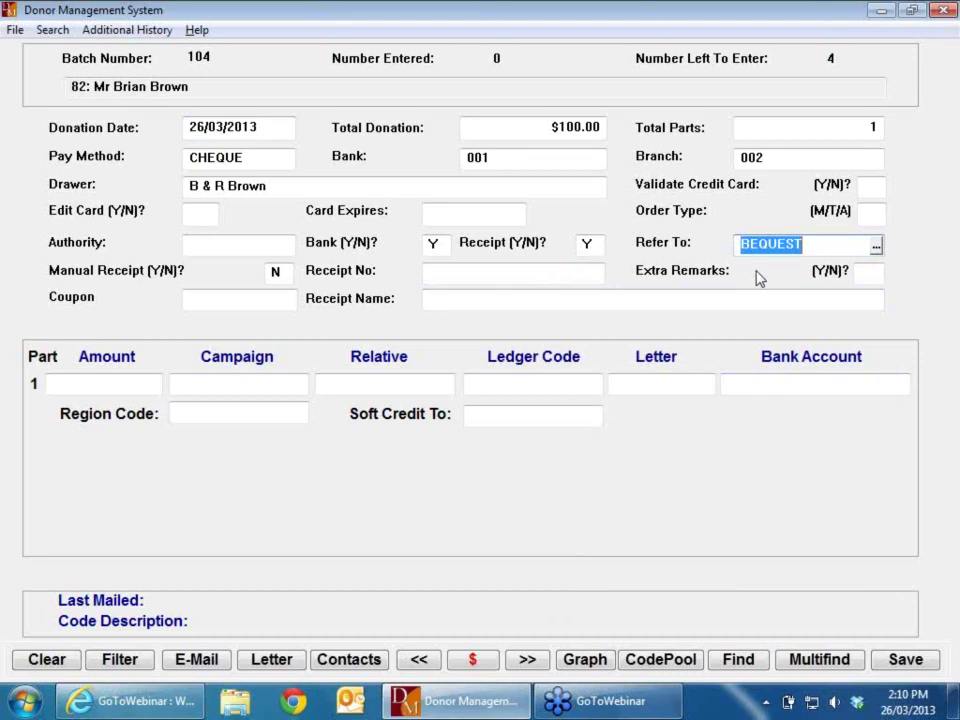
key(BackSpace)
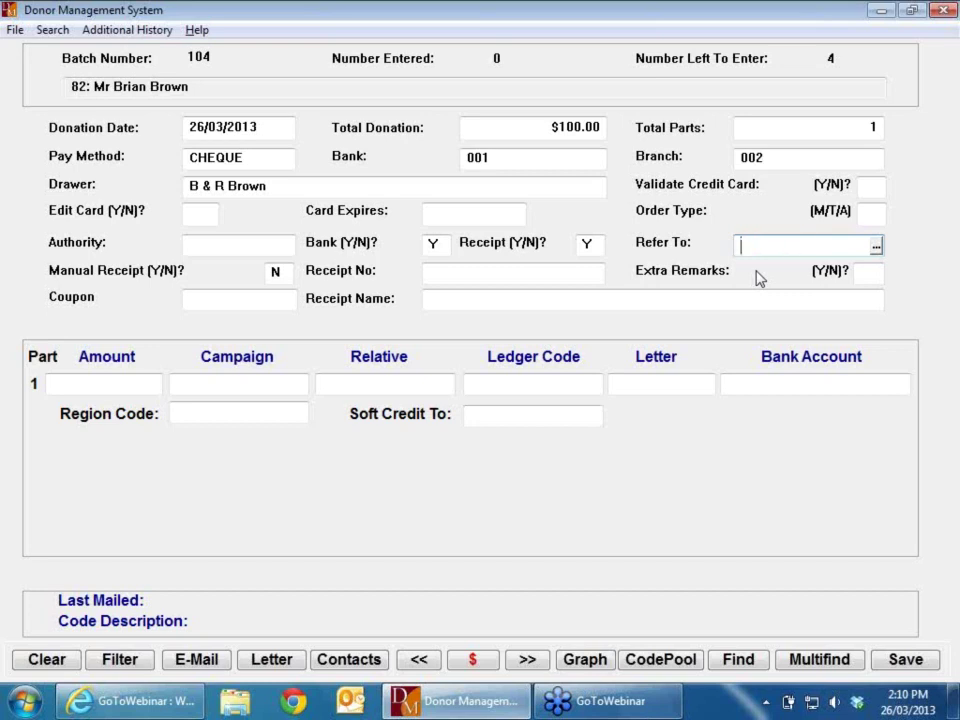
key(Tab)
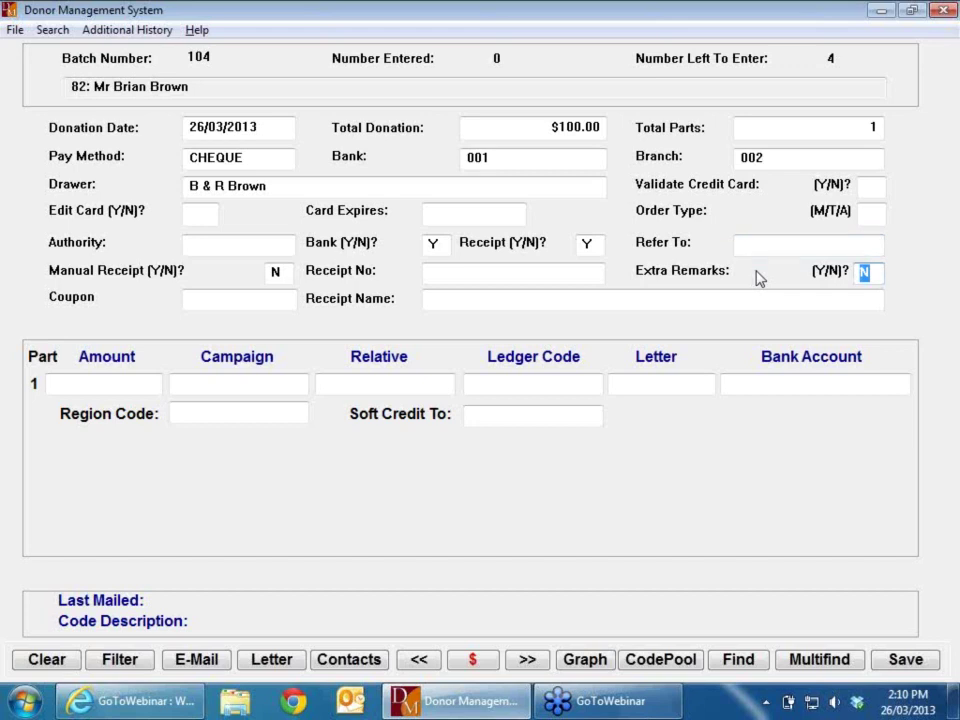
Step: Set Extra Remarks to Y and close the remarks prompt without entering any text
text(Y)
key(Return)
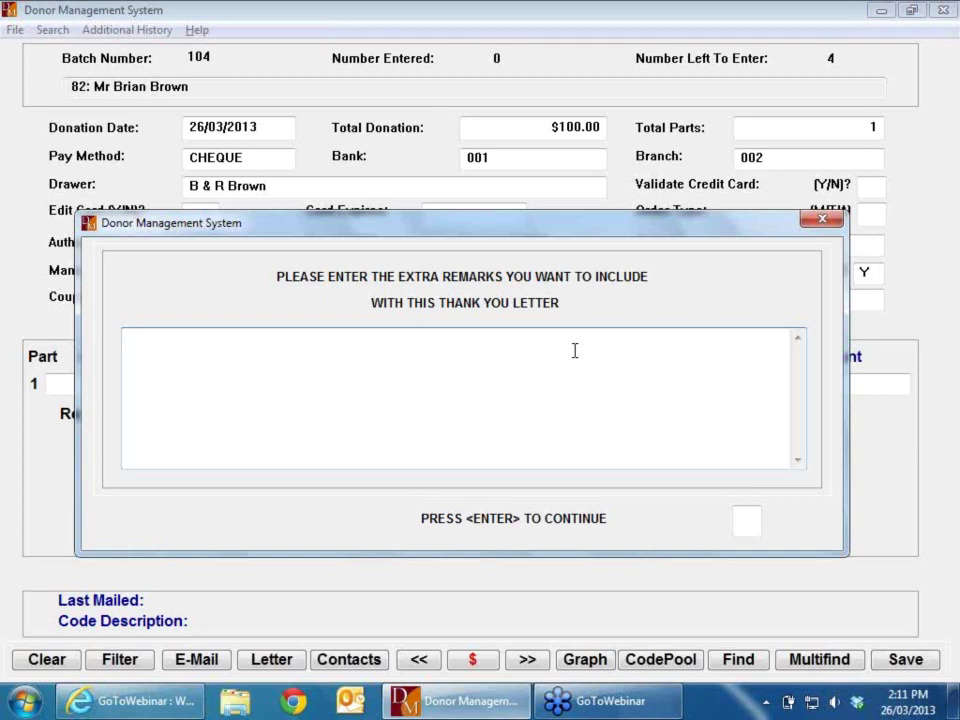
key(Tab)
key(Return)
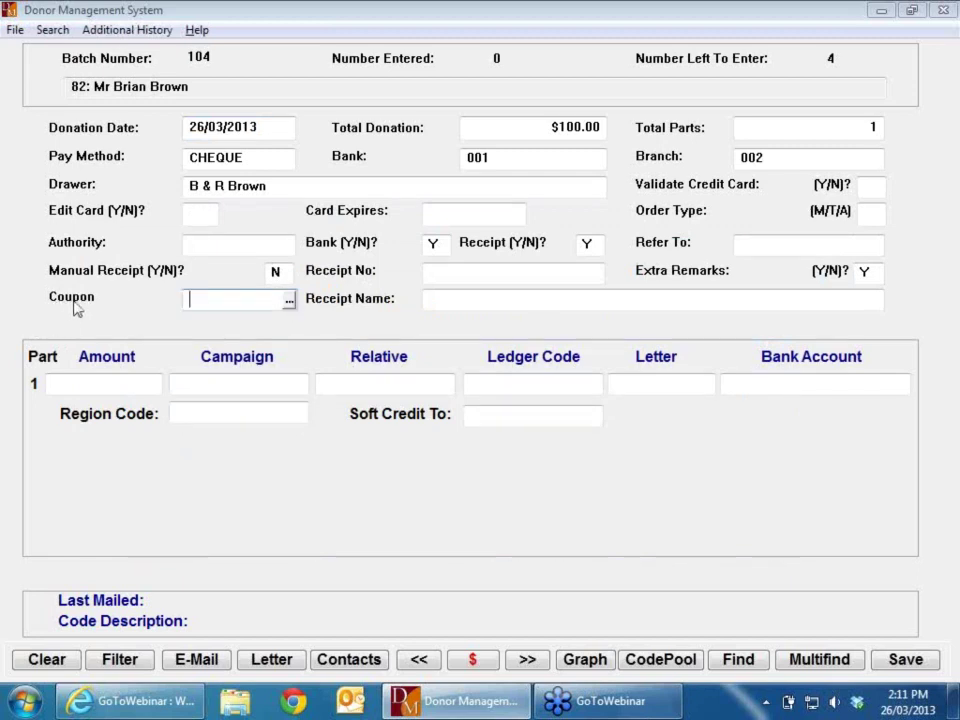
Step: Cancel the coupon code list, leaving Coupon blank so Receipt Name and $100.00 amount fill in
click(289, 300)
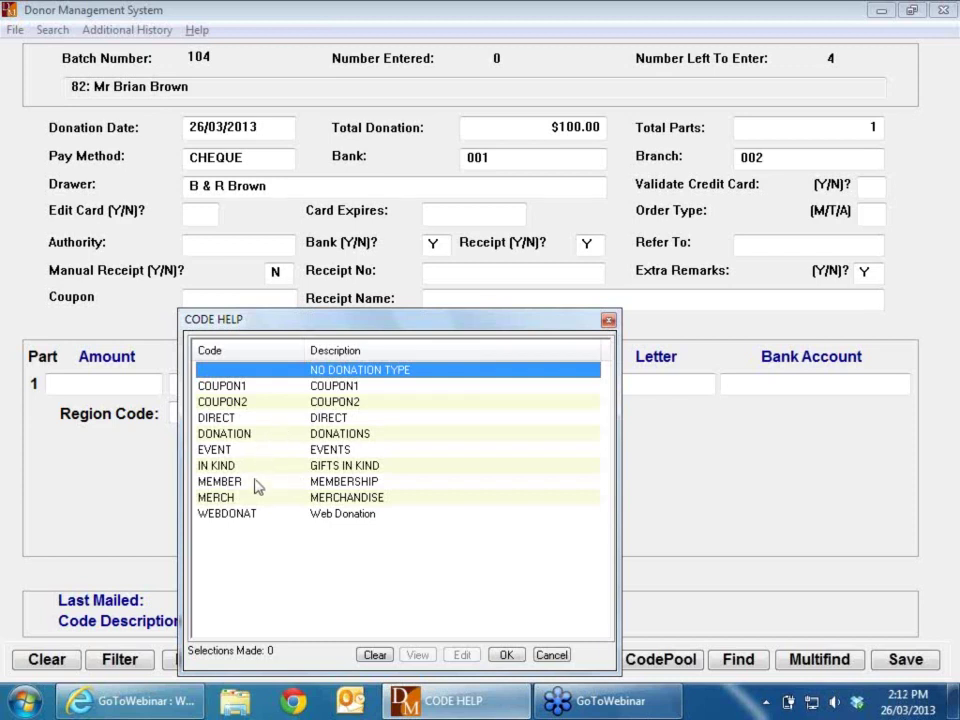
click(553, 652)
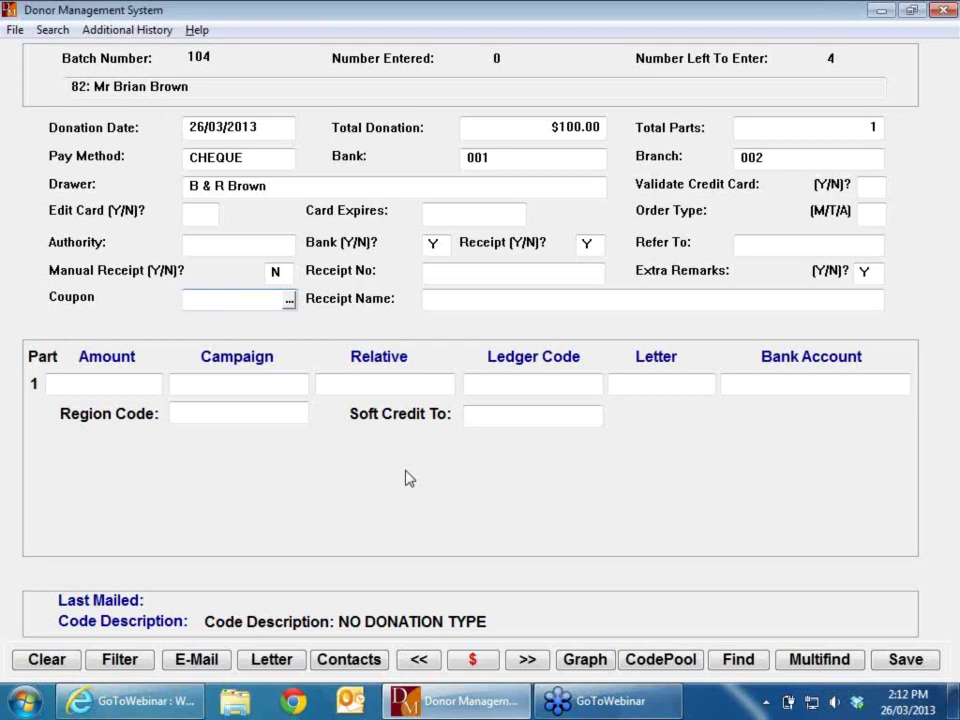
key(Tab)
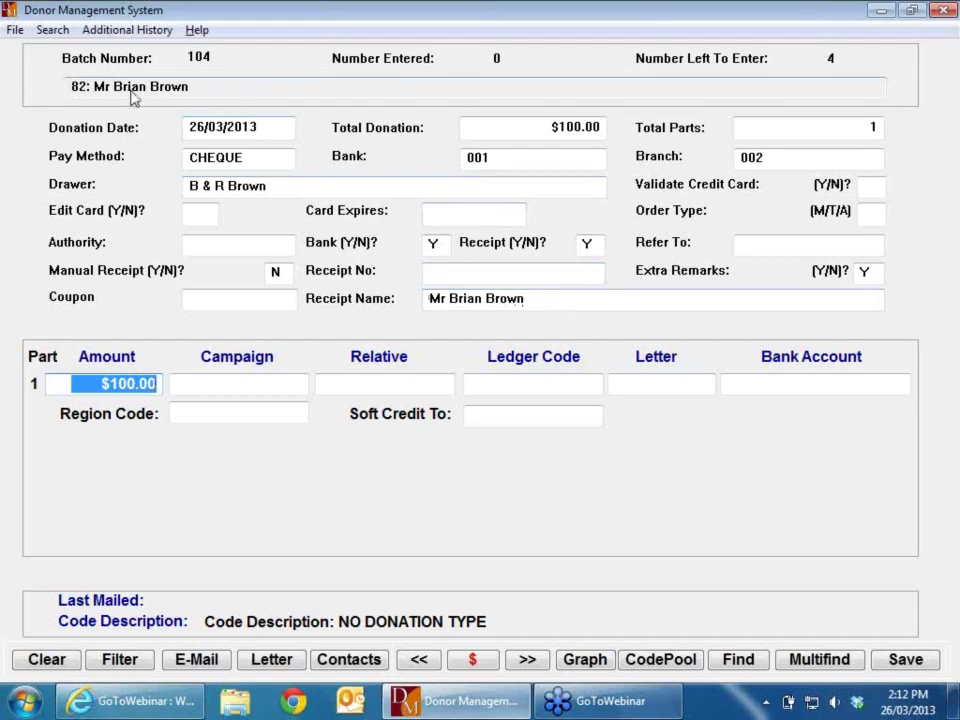
Step: Accept the receipt name and assign part 1 to campaign GENERAL with ledger code 4-1400
click(553, 302)
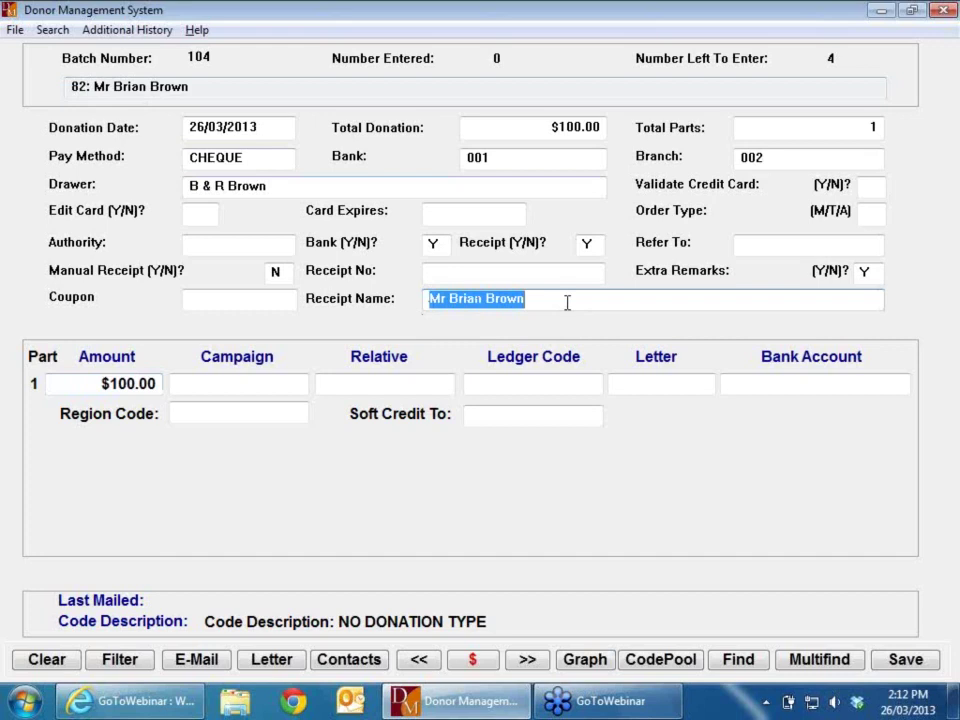
key(Tab)
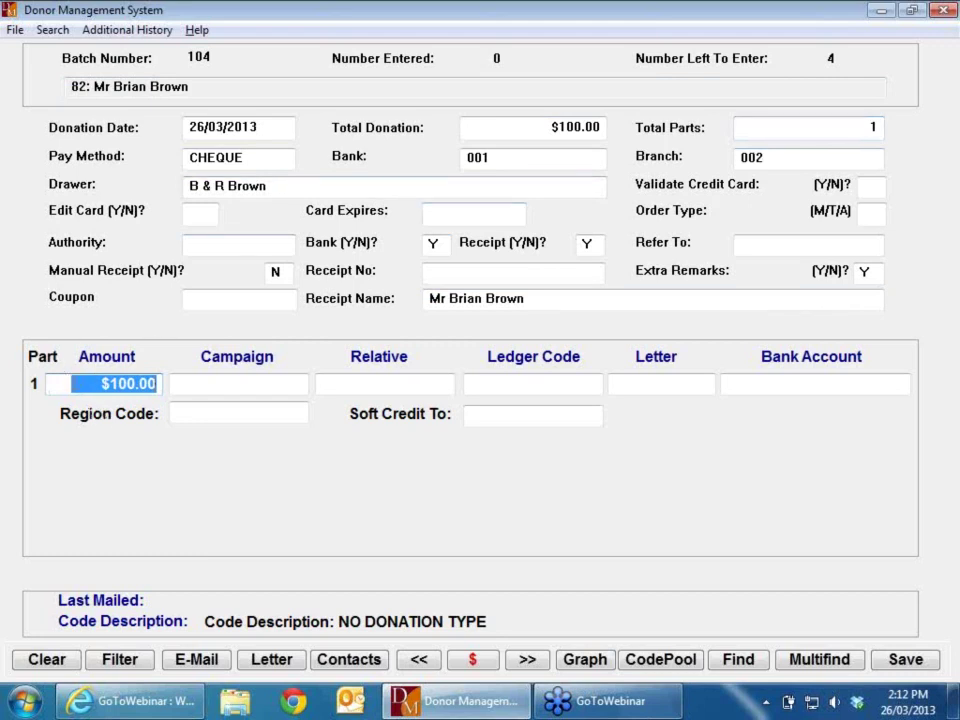
click(182, 386)
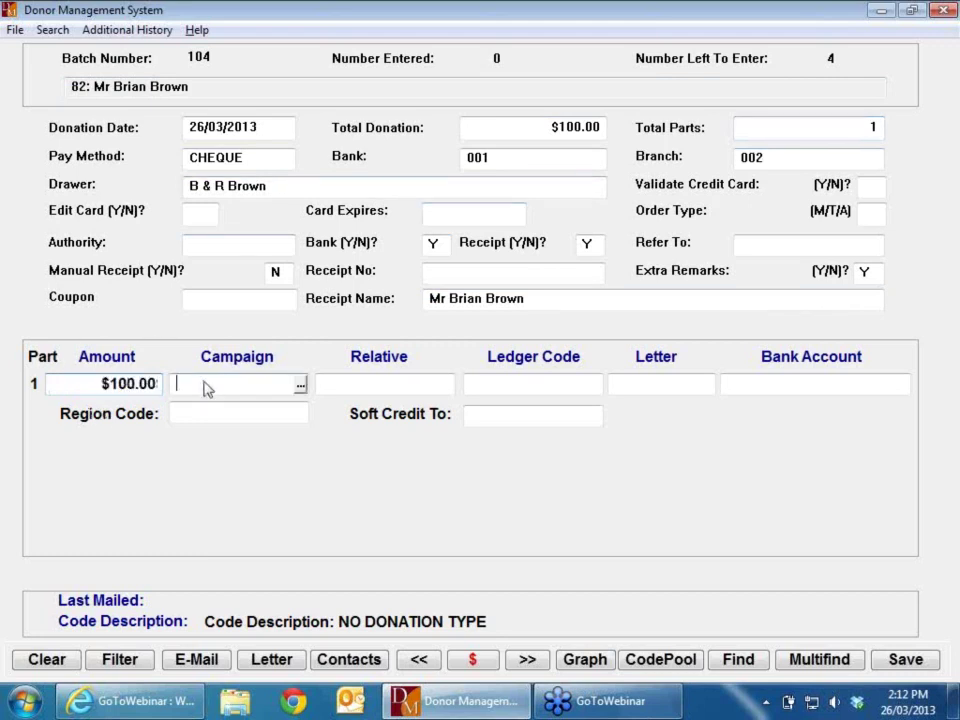
click(301, 389)
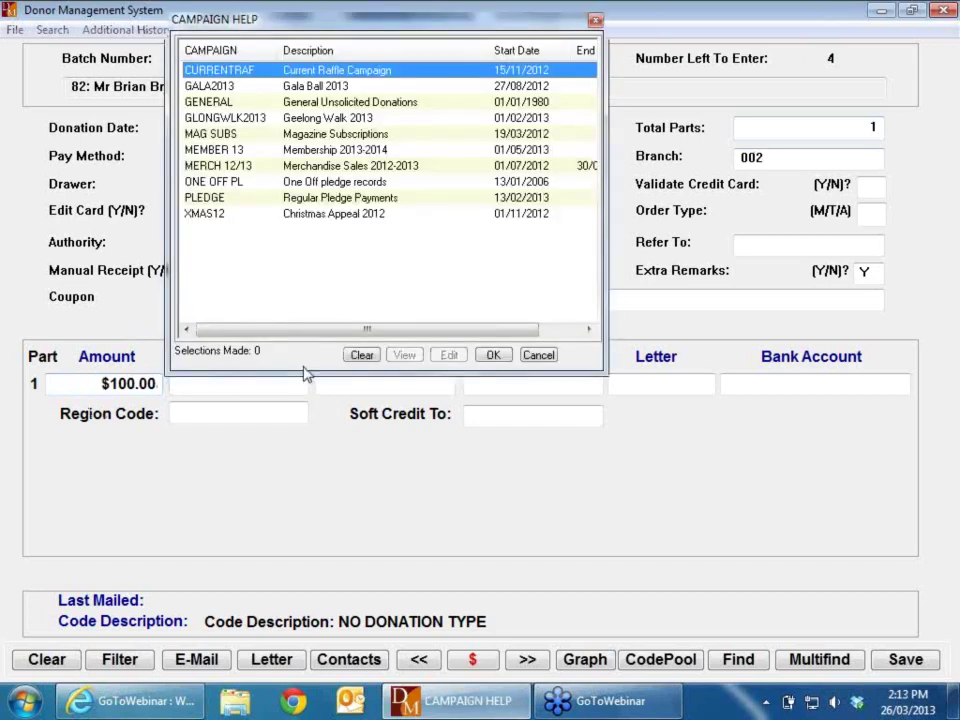
click(205, 107)
double_click(205, 107)
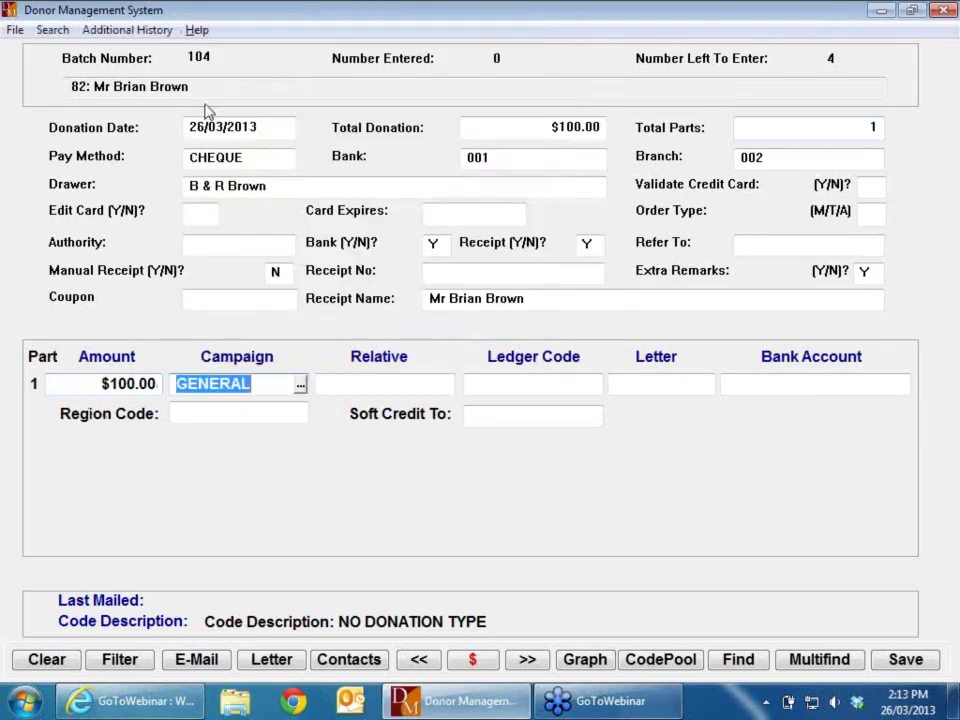
key(Tab)
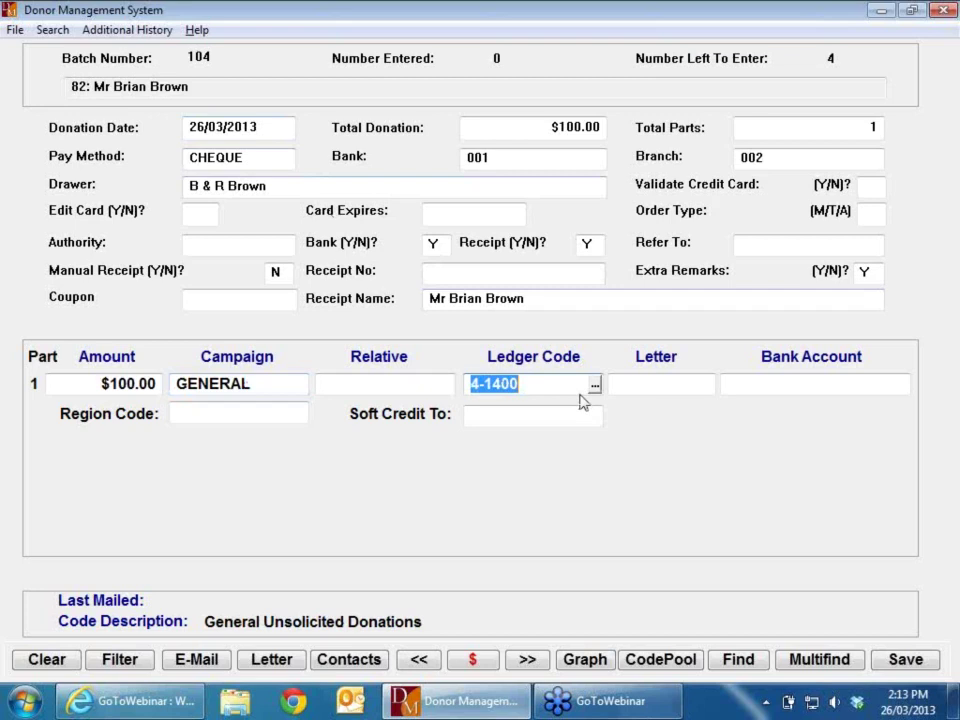
key(Tab)
key(Tab)
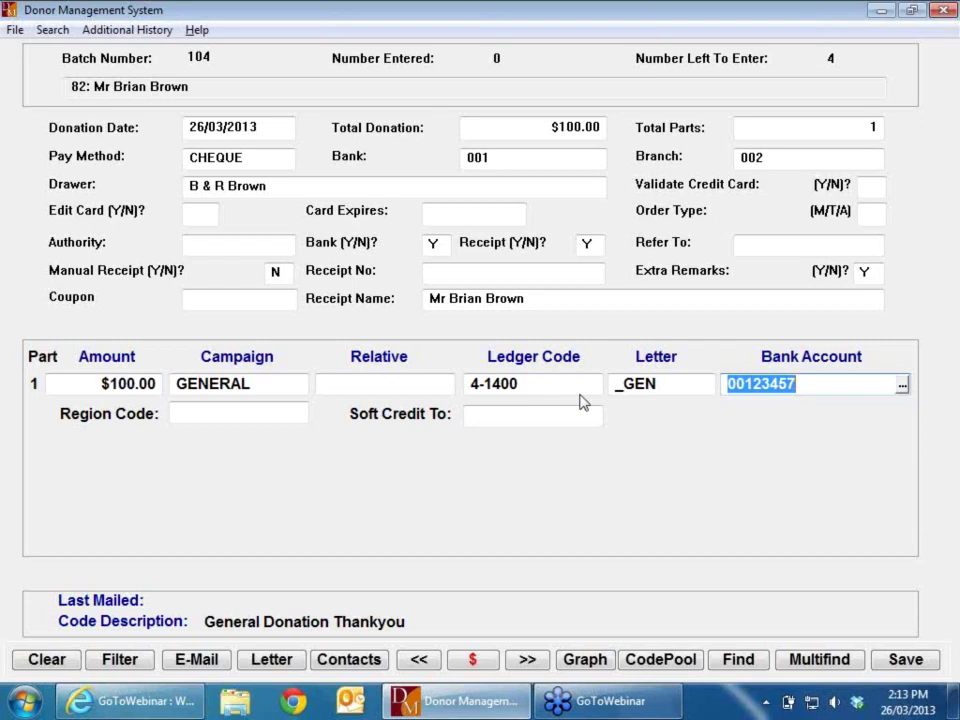
key(Tab)
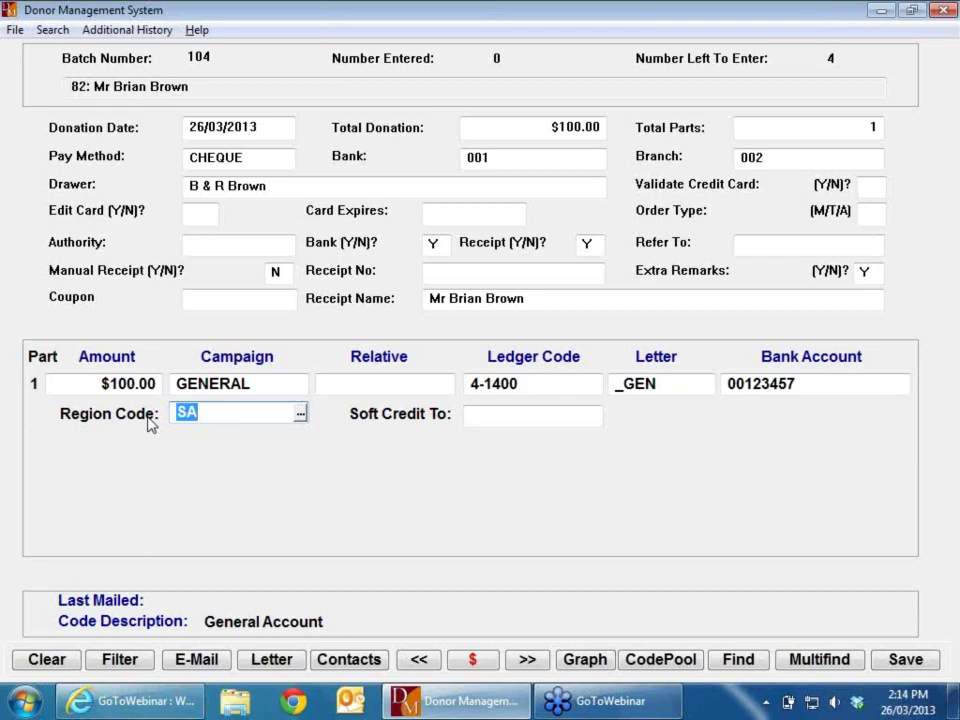
key(Tab)
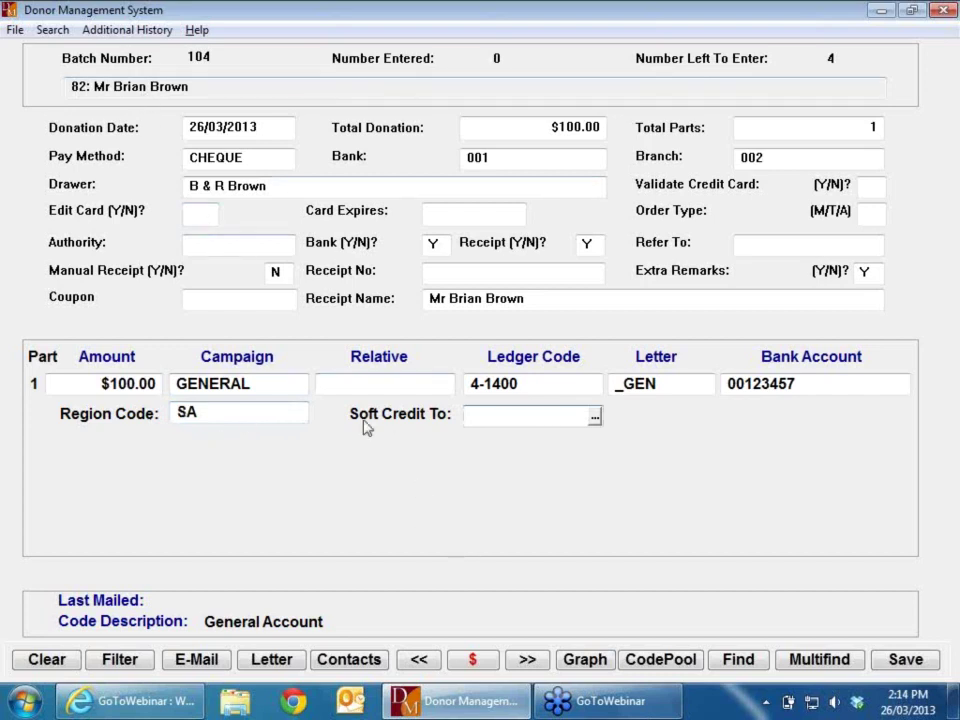
Step: Soft-credit the $100.00 donation to the donor's brother from the Relations list
click(595, 420)
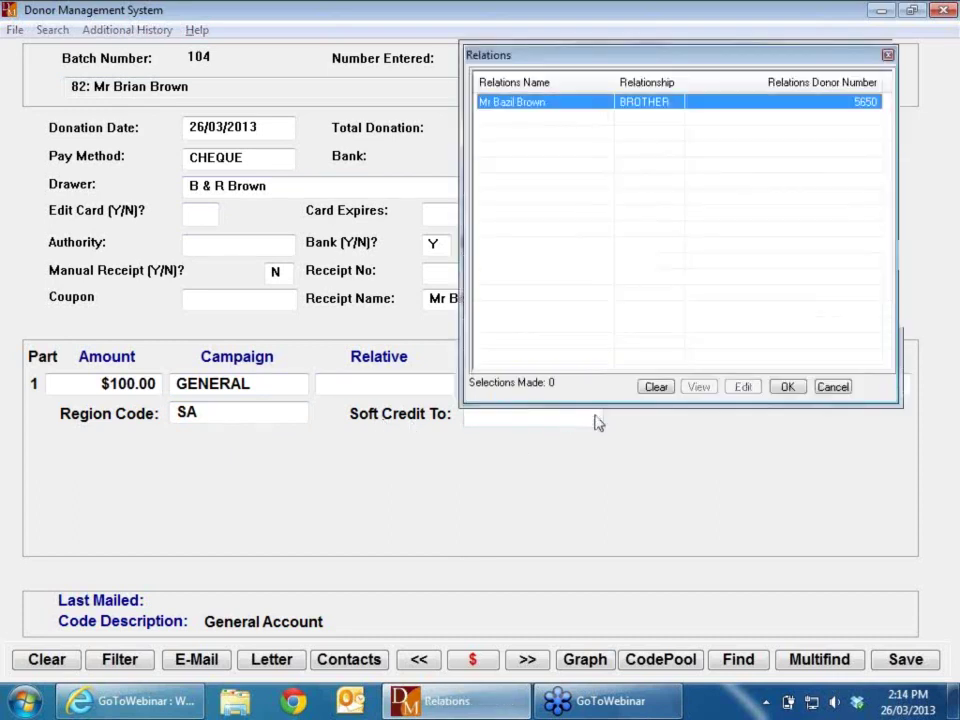
double_click(566, 108)
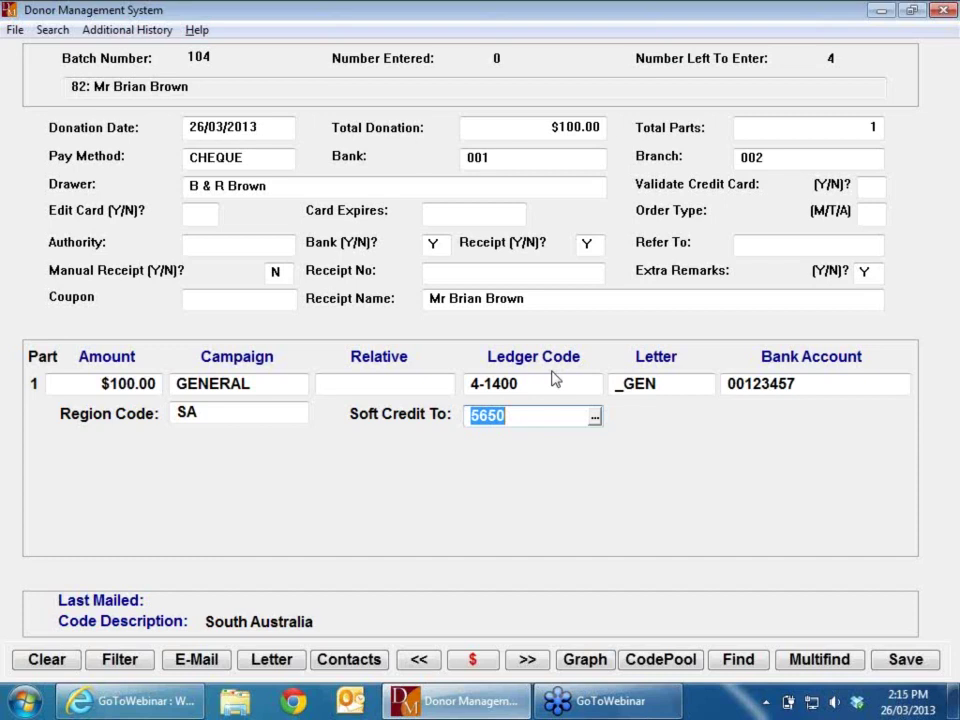
key(Return)
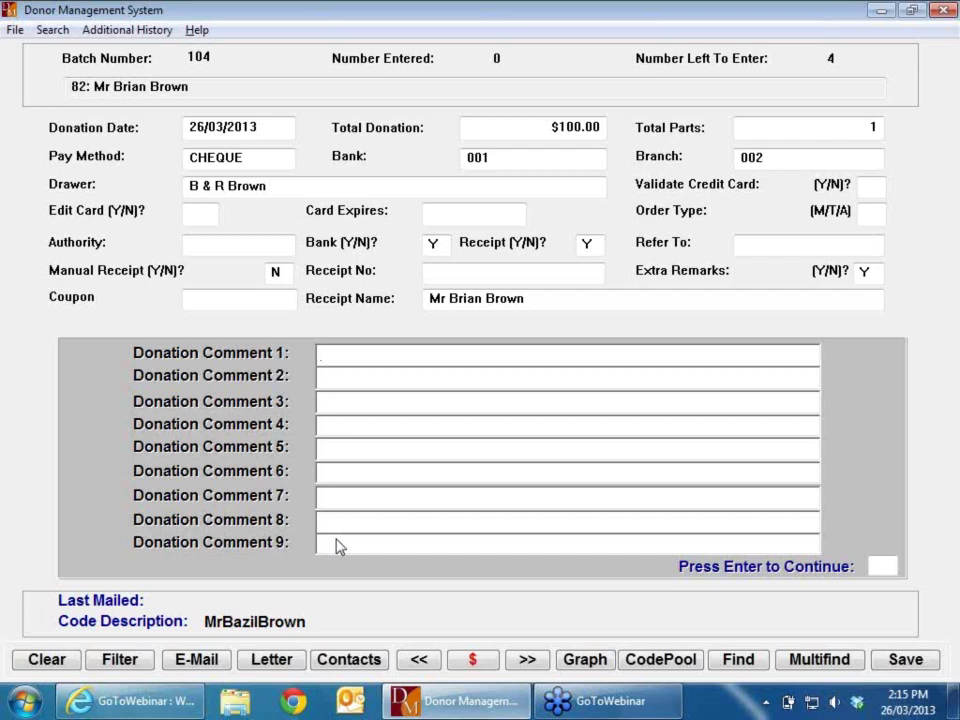
Step: Skip comments, dismiss the $100 confirmation, and enter the next donor's number
key(Return)
key(Return)
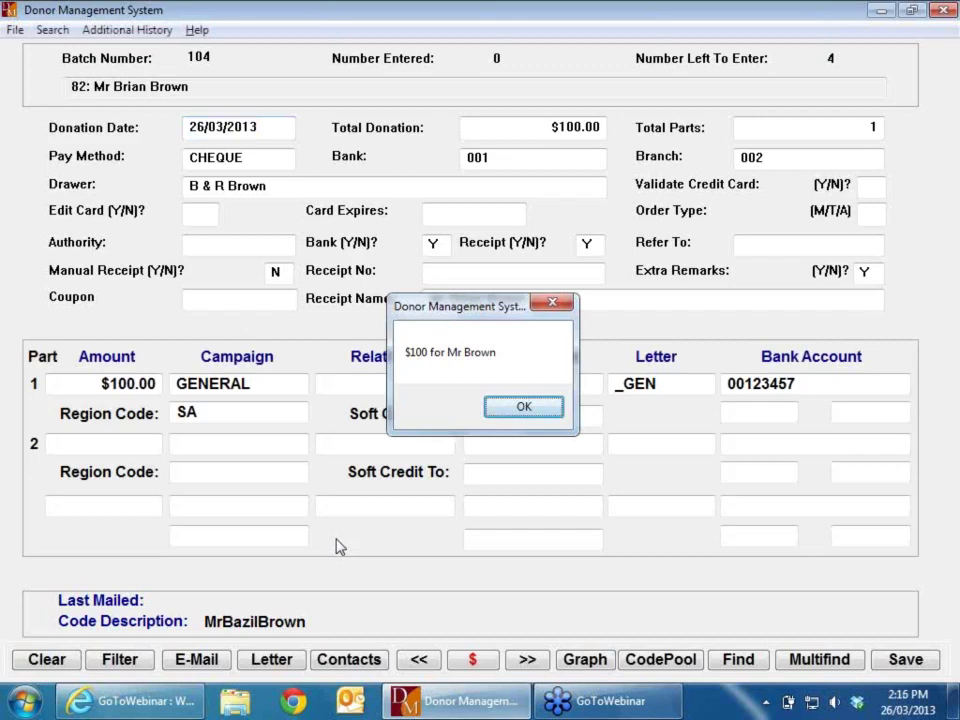
key(Return)
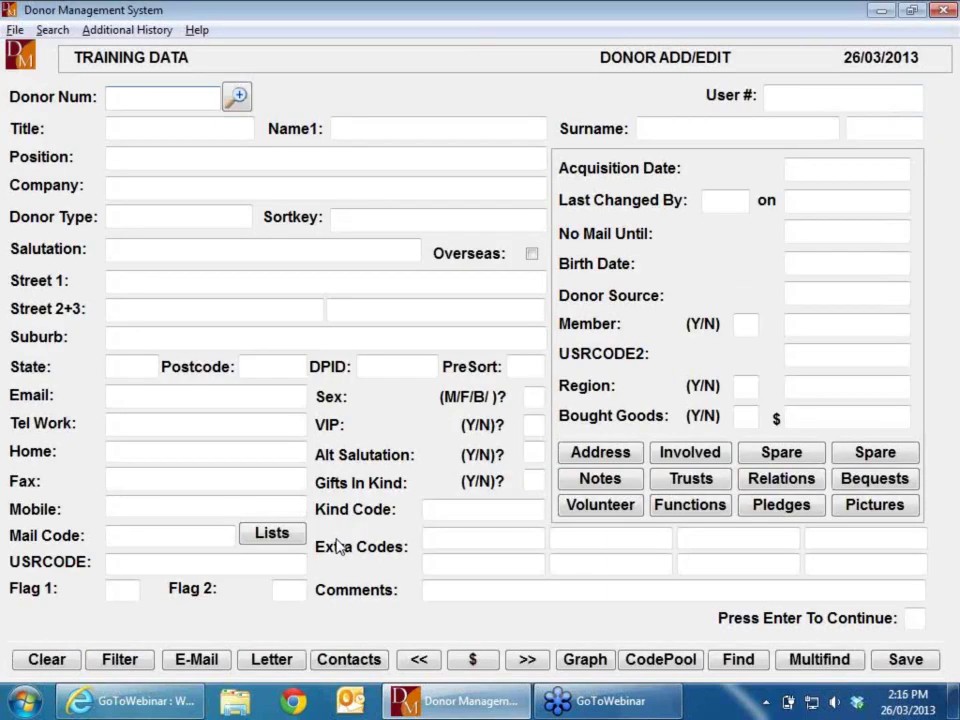
text(4210)
Step: Load the next donor and enter a $60.00 total donation
key(Return)
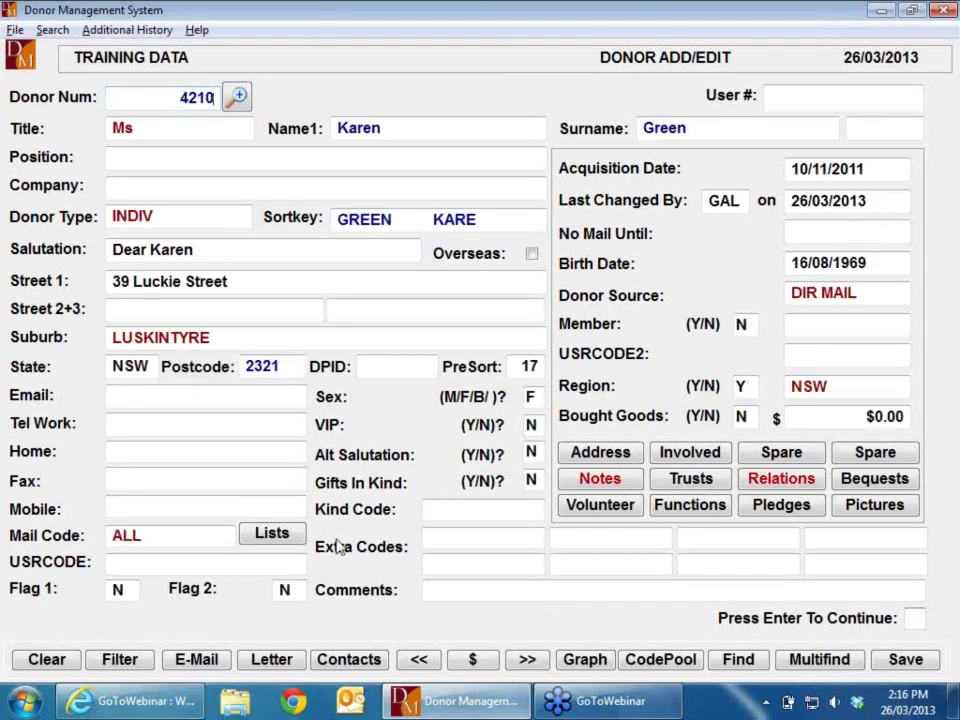
key(Return)
key(Return)
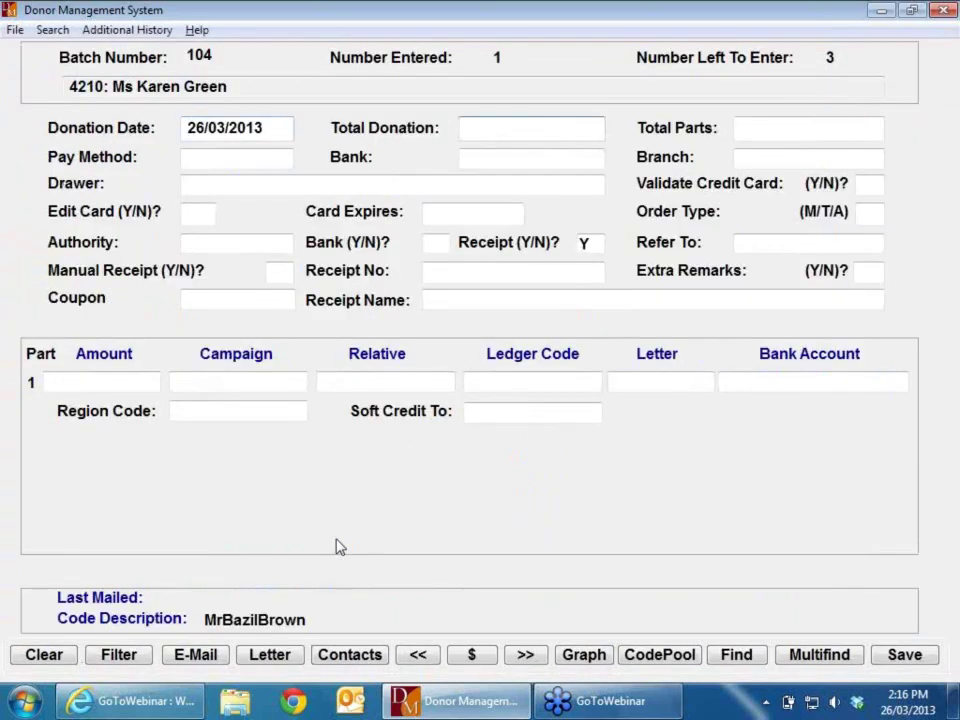
text(50)
key(BackSpace)
key(BackSpace)
text(60)
key(Return)
Step: Set pay method to VISA with a single part and accept the drawer name
key(Return)
text(CV)
key(BackSpace)
key(BackSpace)
text(V)
key(Return)
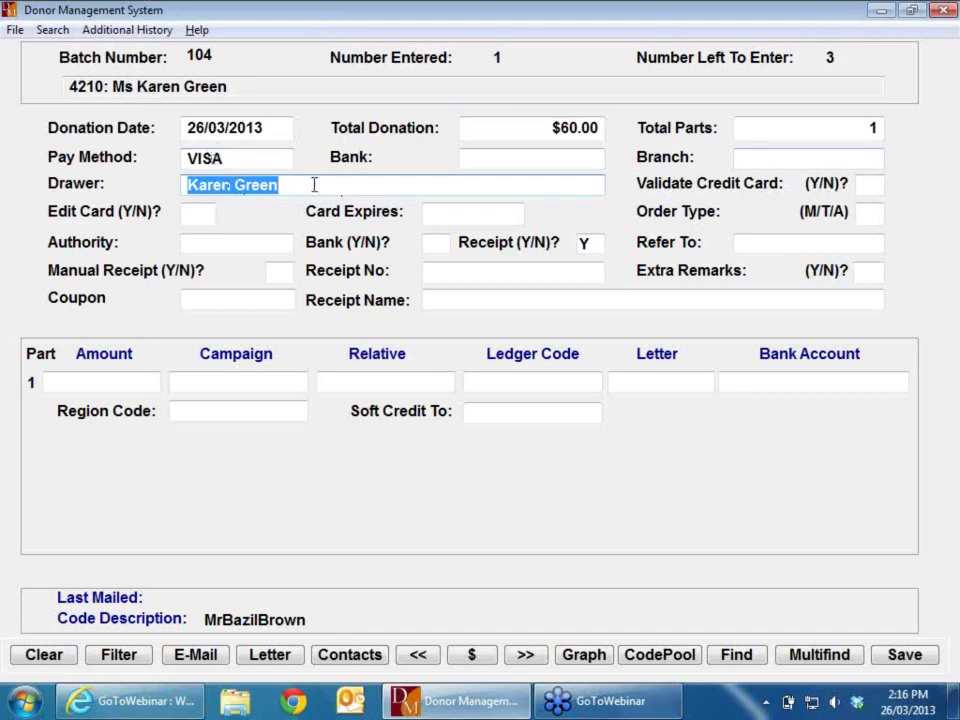
key(Return)
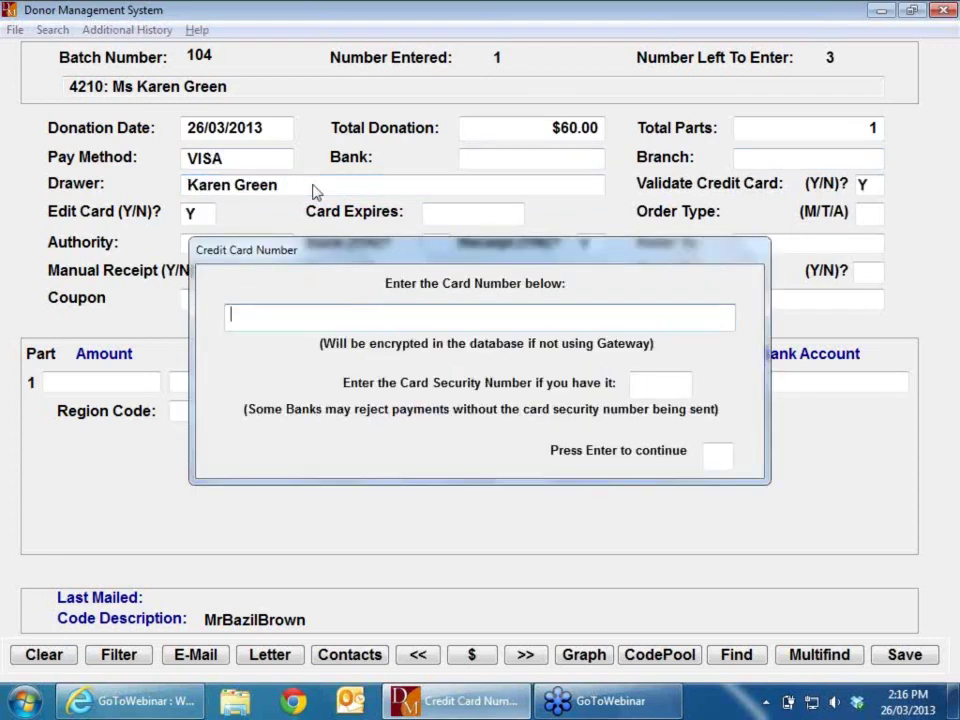
Step: Enter the VISA card number, skip the security code, and set expiry 09/2015
text(44443333)
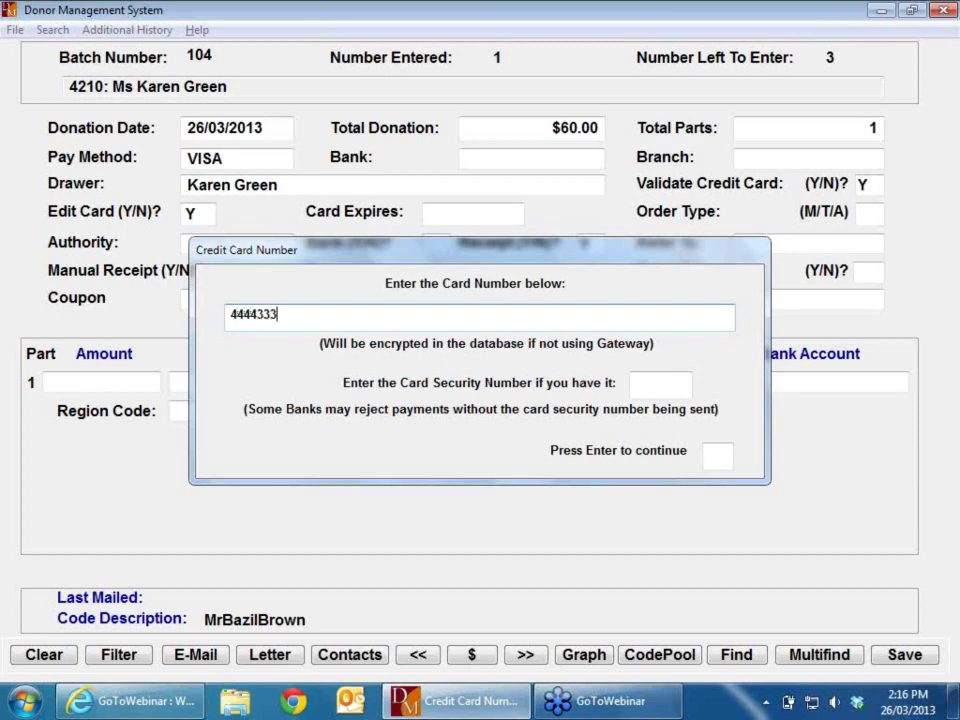
text(22221111)
key(Tab)
key(Return)
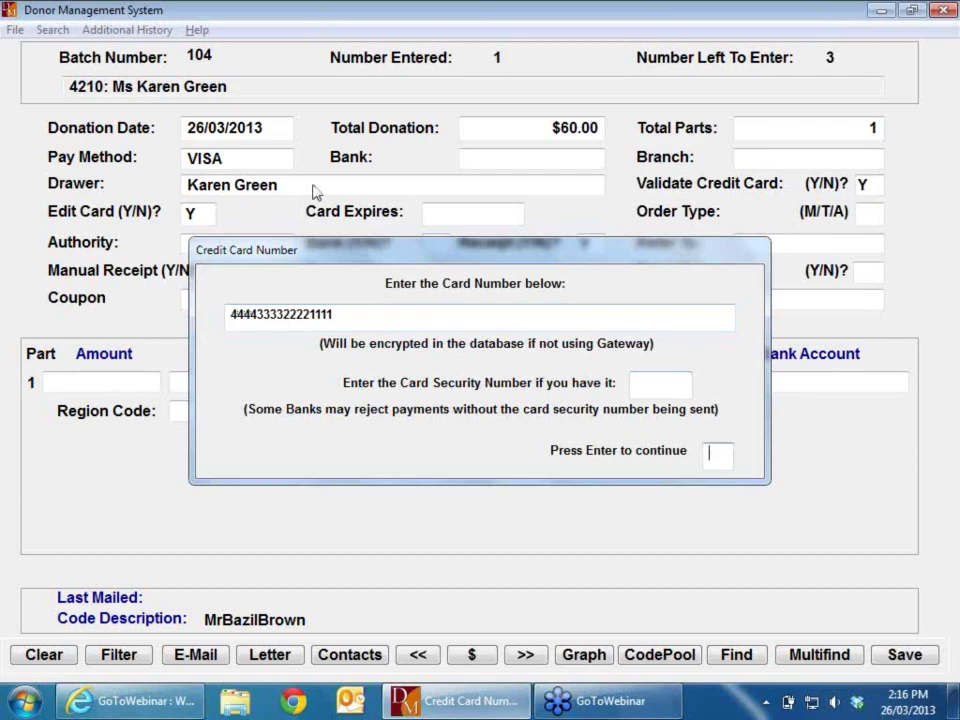
key(Return)
text(0915)
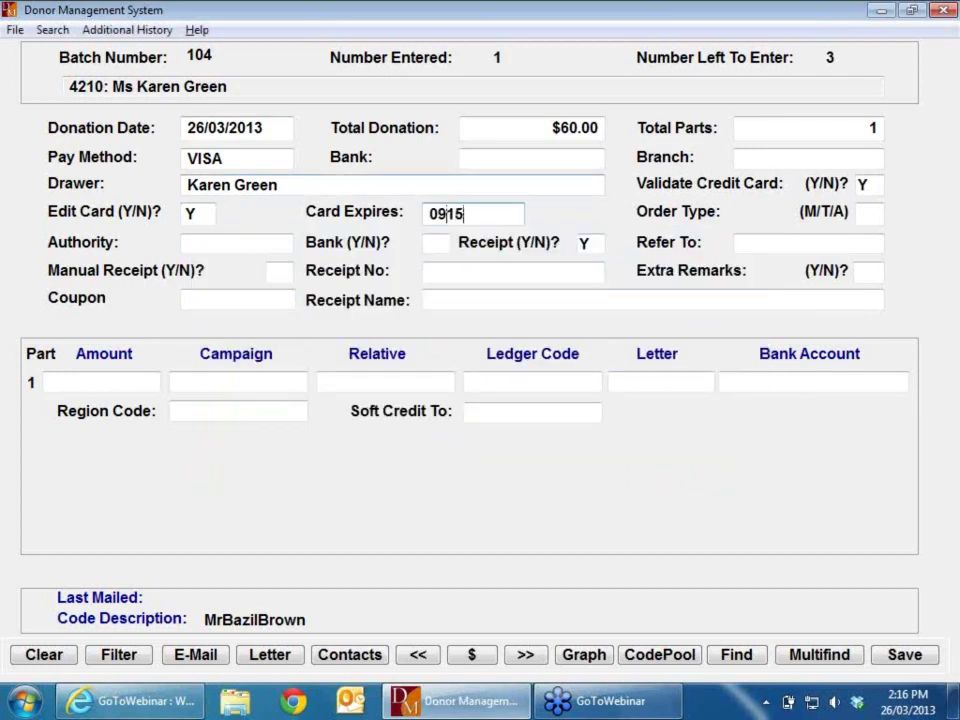
key(Return)
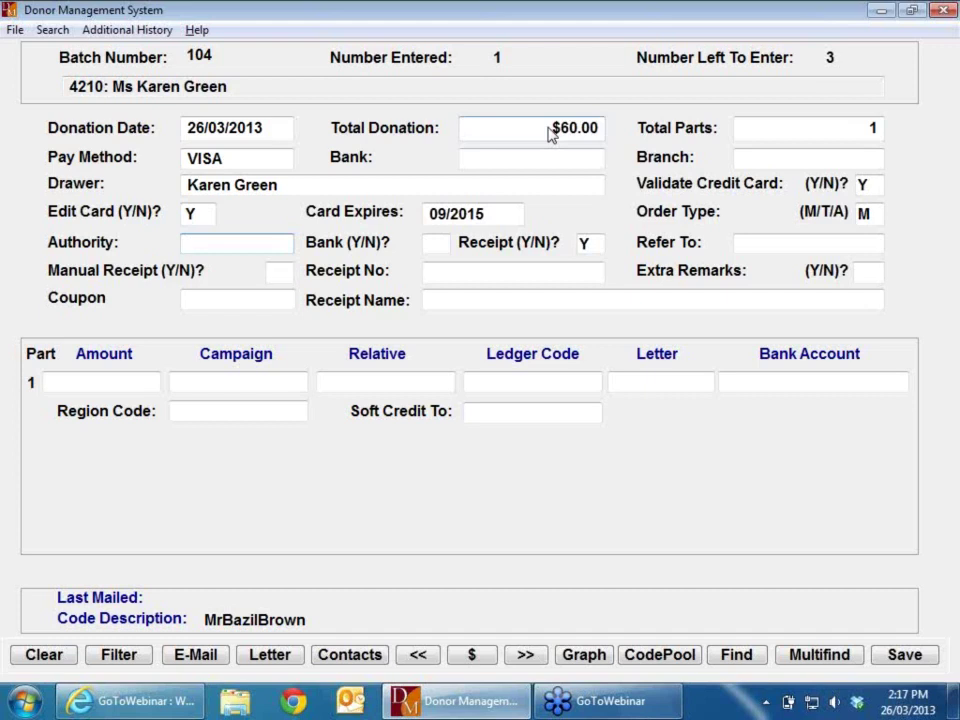
Step: Accept defaults: blank authority, banking Y, $60.00 under GENERAL, region NSW
key(Tab)
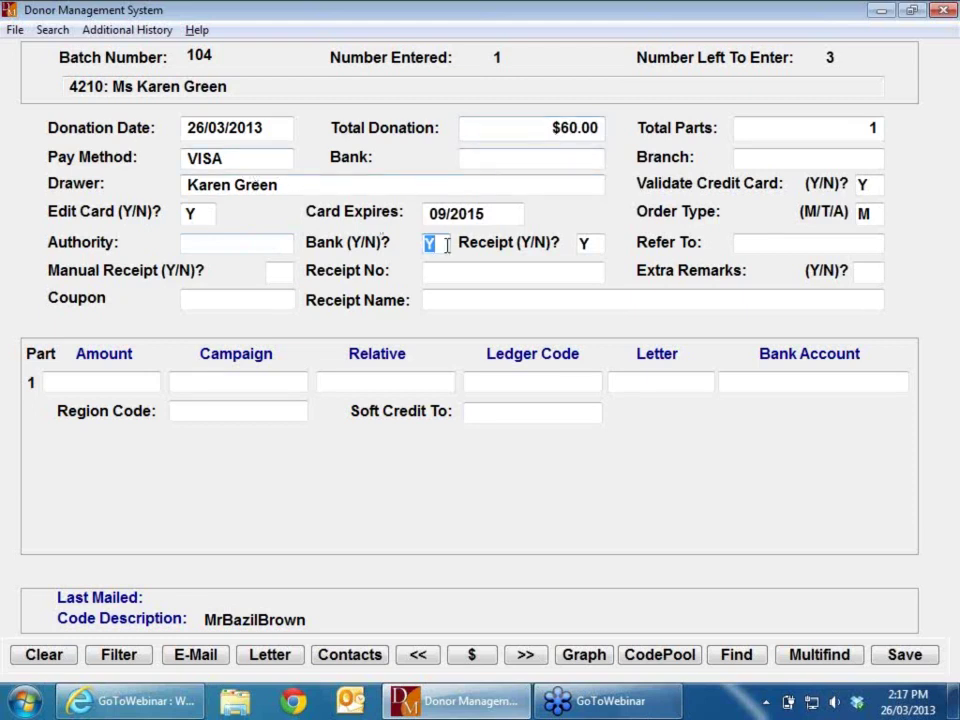
key(Tab)
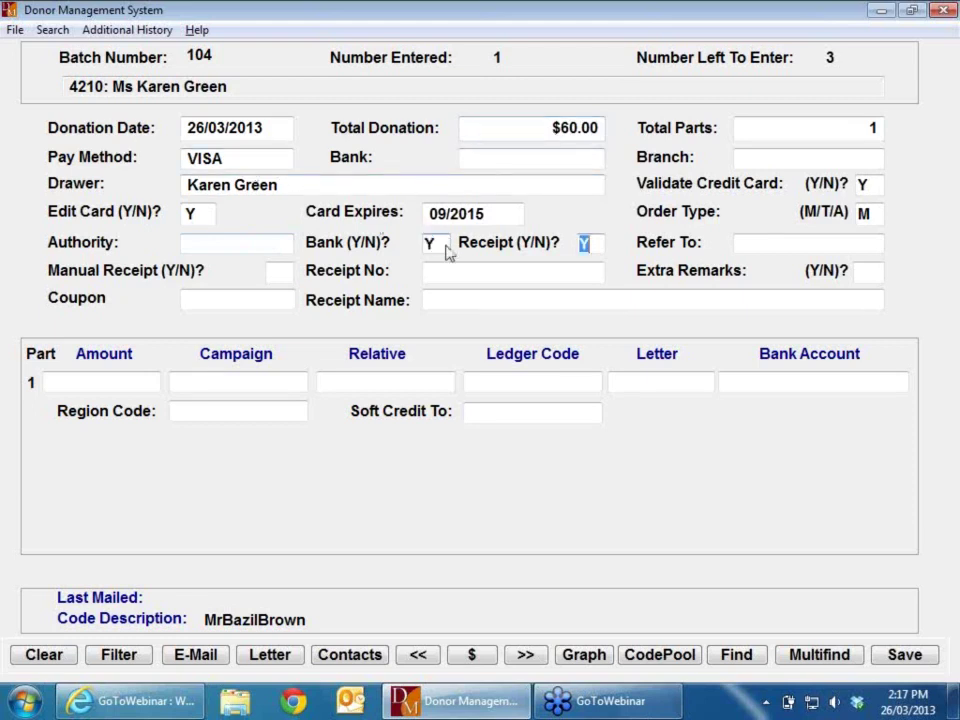
key(Tab)
key(Tab)
key(Tab)
key(Tab)
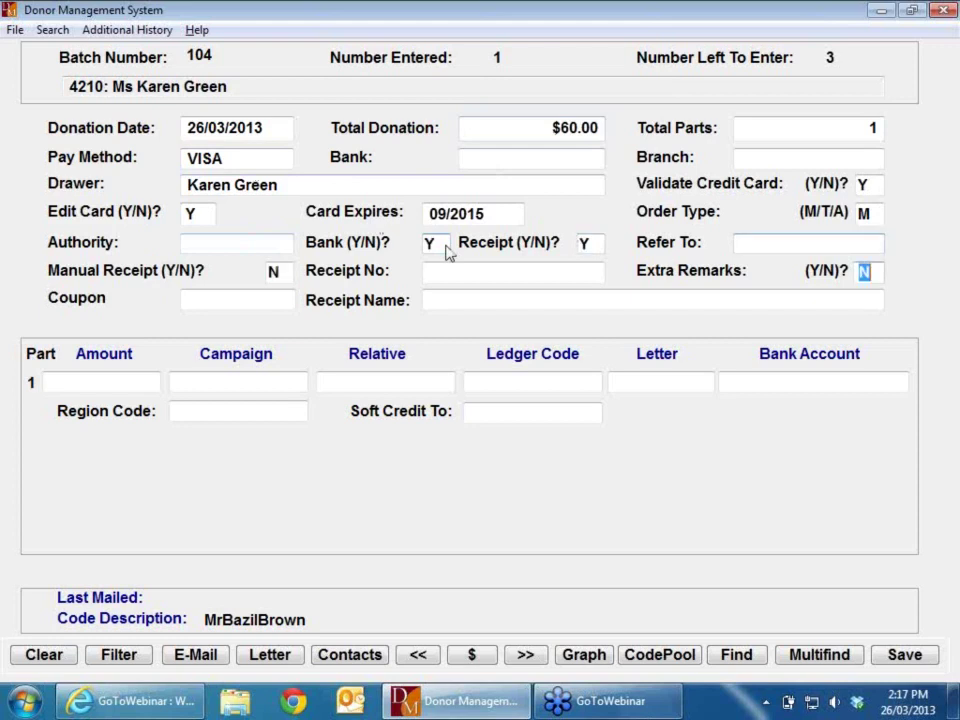
key(Tab)
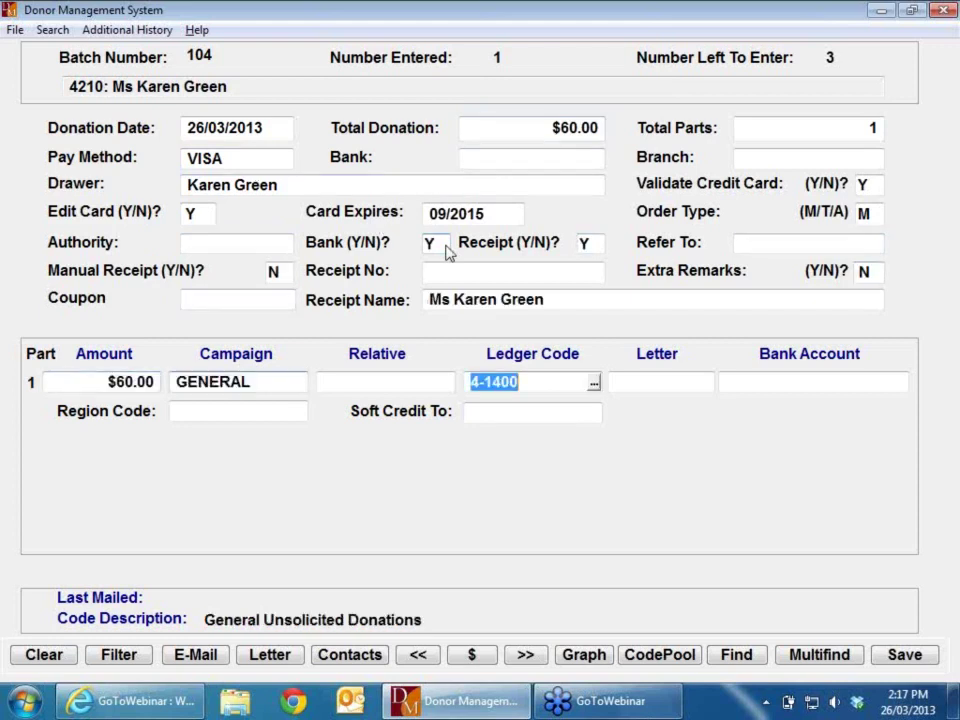
key(Tab)
key(Tab)
key(Tab)
key(Tab)
key(Return)
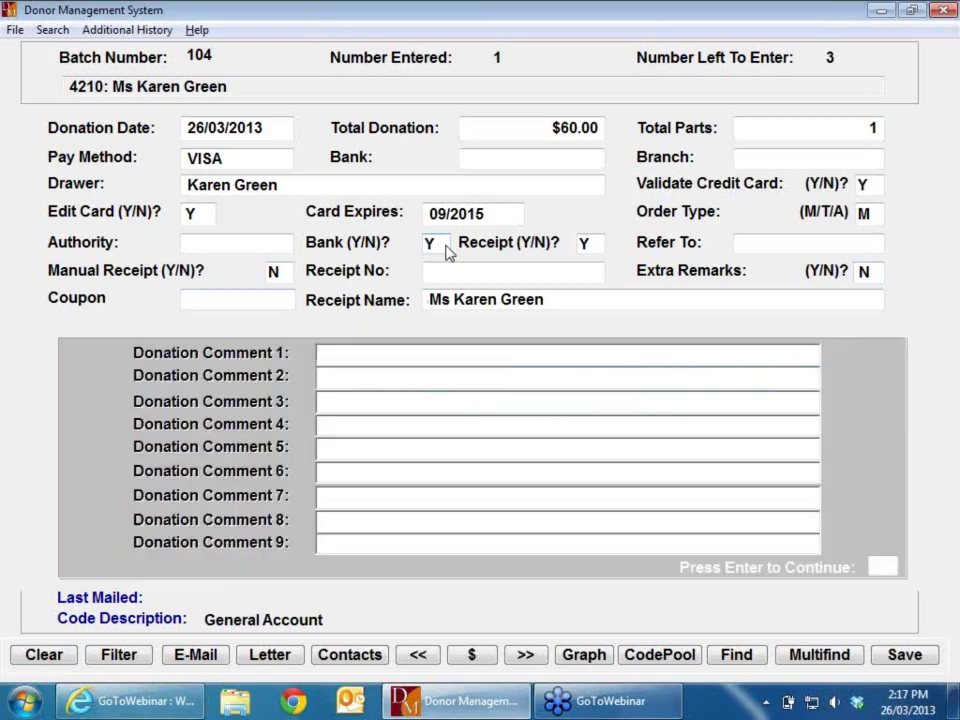
Step: Submit the $60 VISA donation, acknowledging the Card Accepted and donation confirmation messages
key(Return)
key(Return)
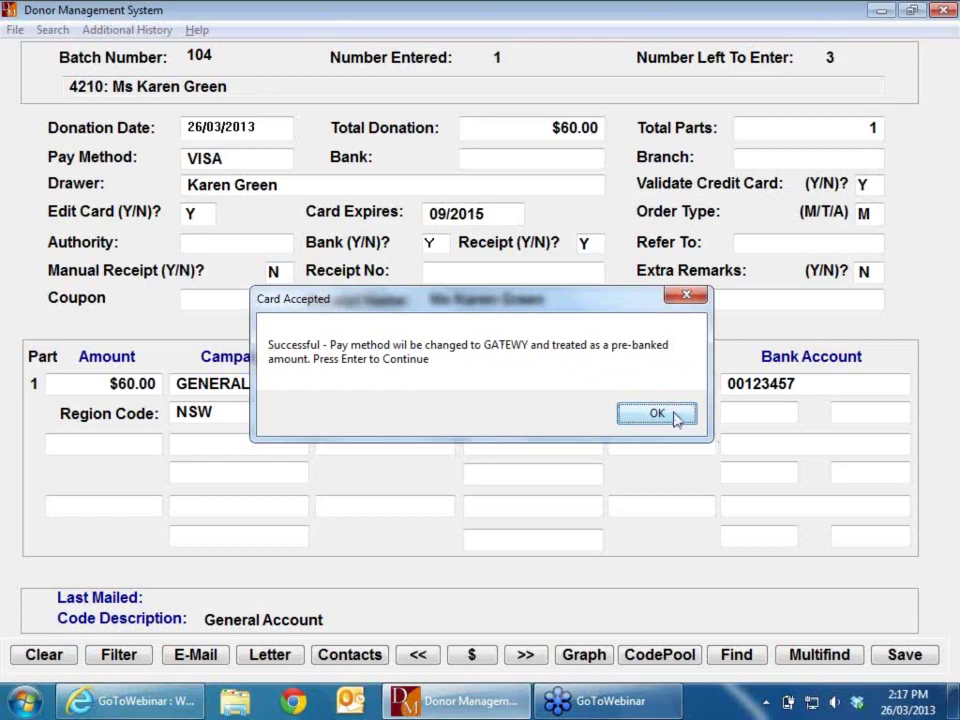
click(675, 419)
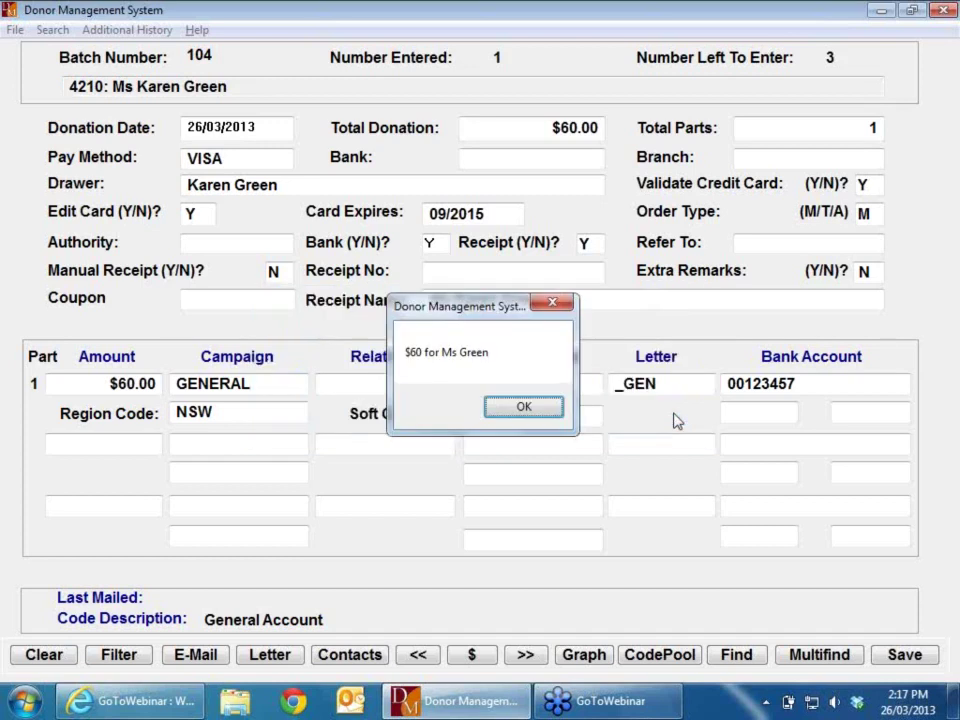
click(524, 409)
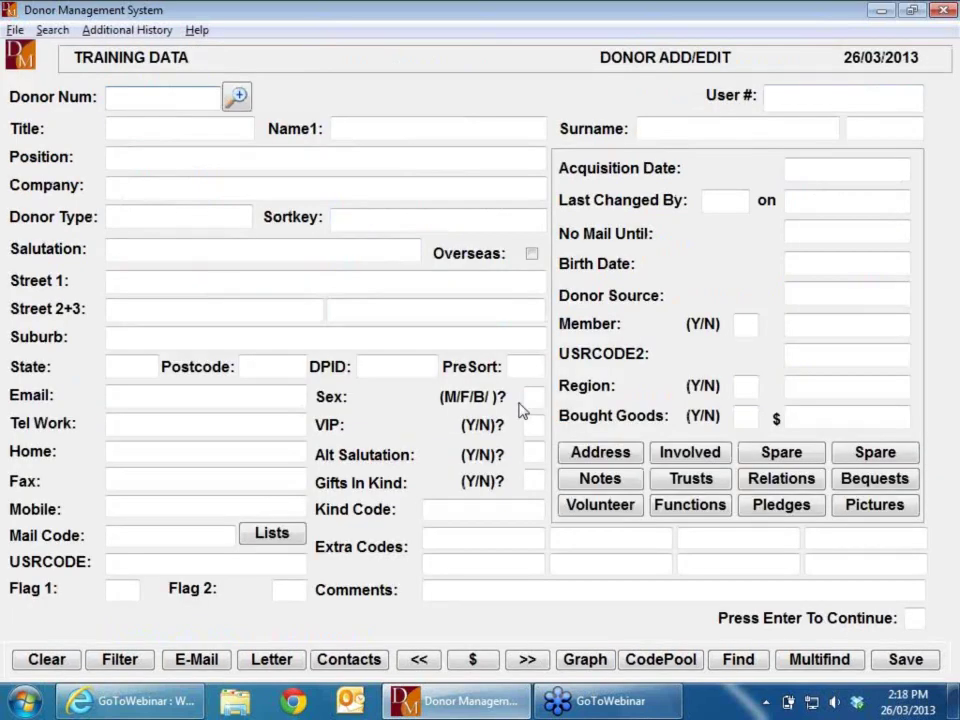
Step: Load the next donor by number and start an $80.00 cash donation in a single part
text(1235)
key(Return)
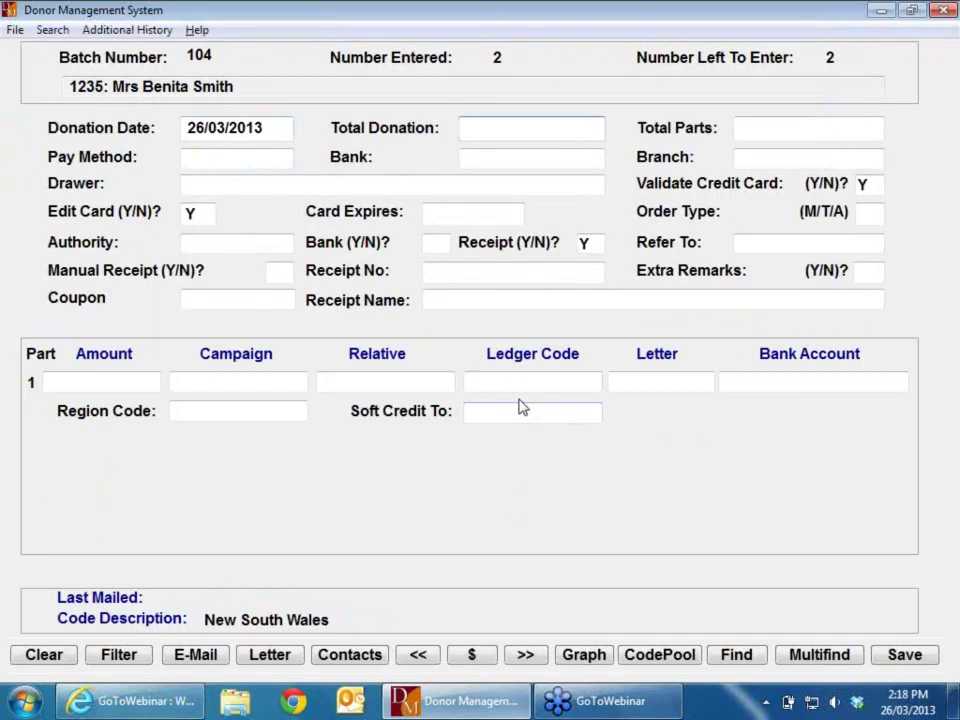
text(80)
key(Return)
key(Return)
text(C)
key(Return)
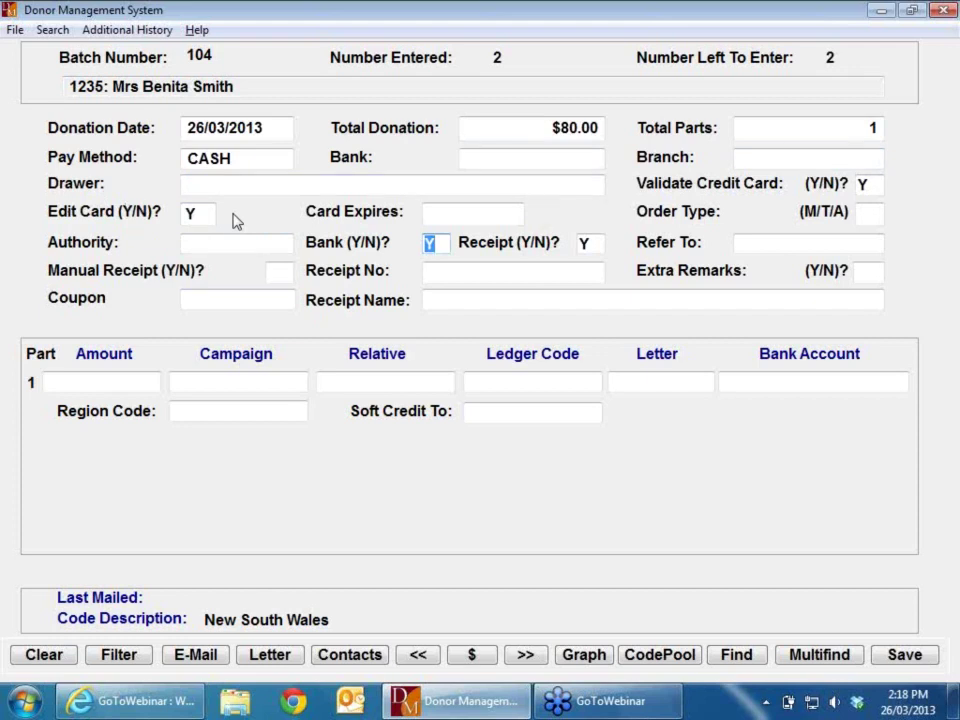
key(Tab)
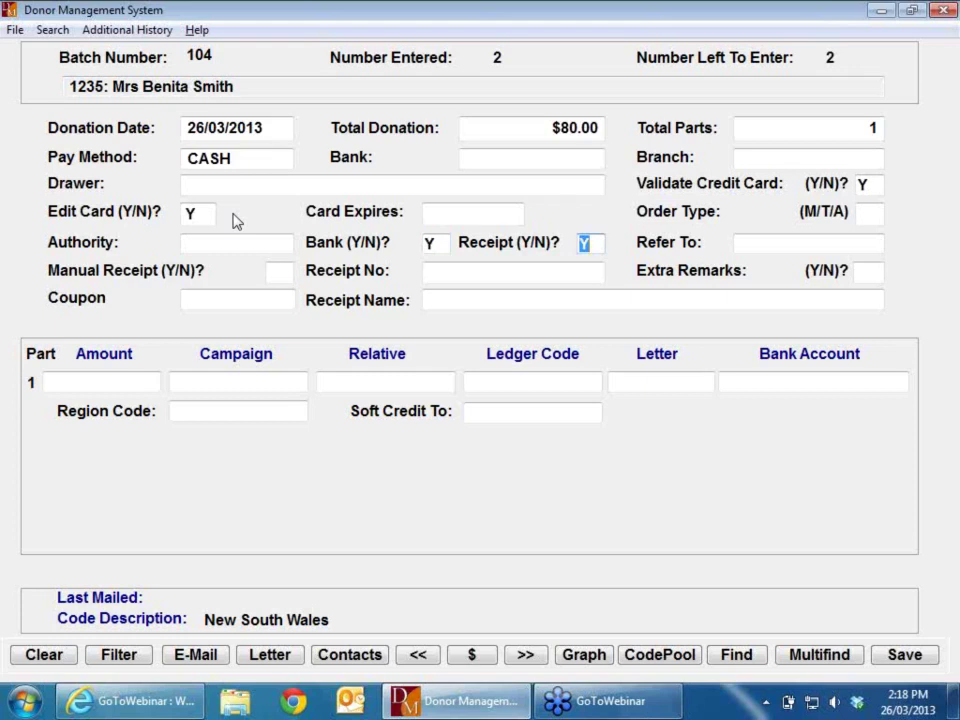
key(shift+Tab)
Step: Correct Bank to Y and save the $80 donation under GENERAL, ledger 4-1400, letter _GEN, region NSW
text(N)
key(BackSpace)
text(Y)
key(Tab)
key(Tab)
key(Tab)
key(Tab)
key(Tab)
key(Tab)
key(Tab)
key(Tab)
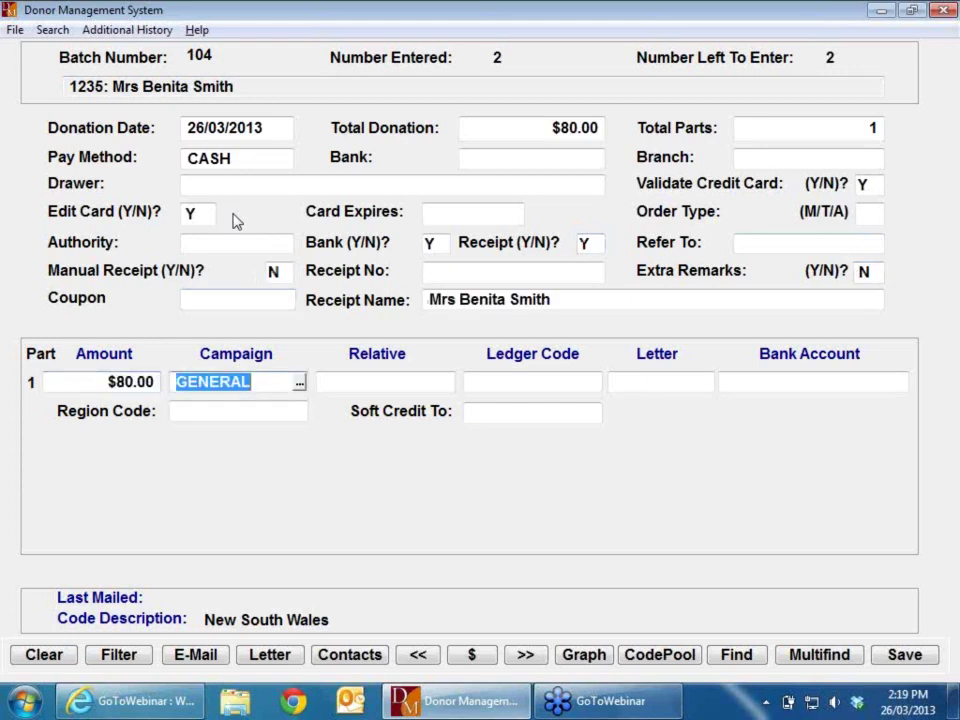
key(Tab)
key(Tab)
key(Tab)
key(Tab)
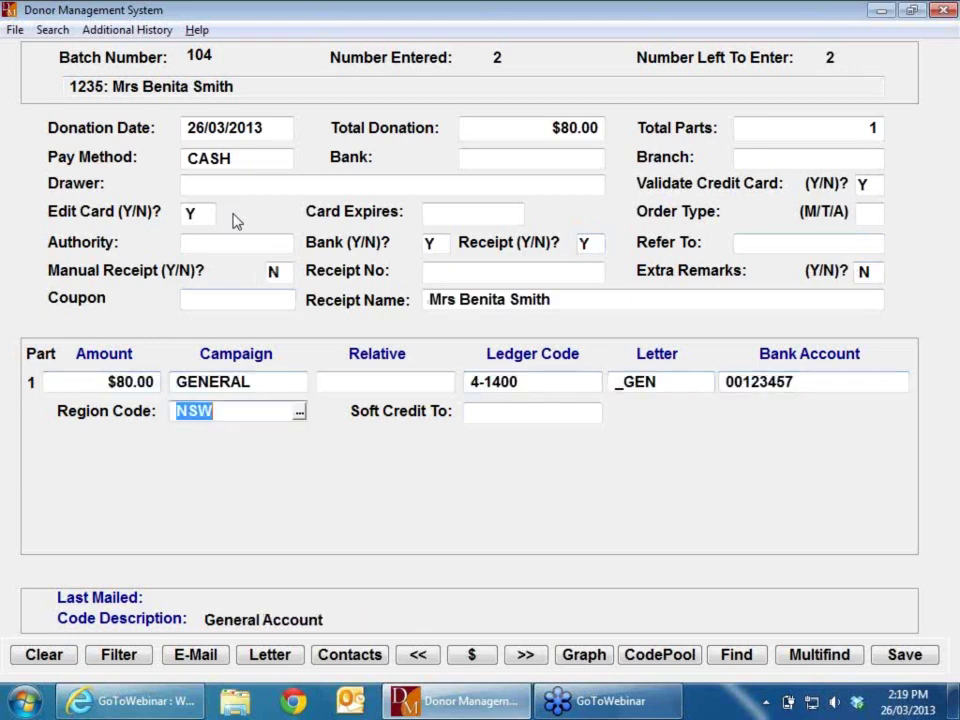
key(Return)
key(Return)
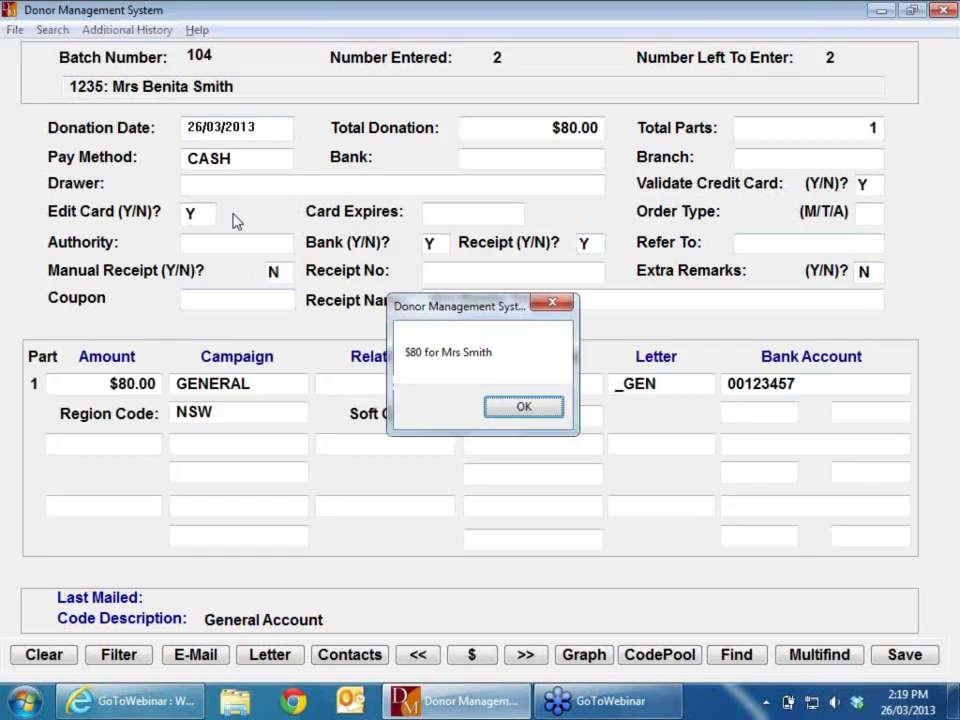
key(Return)
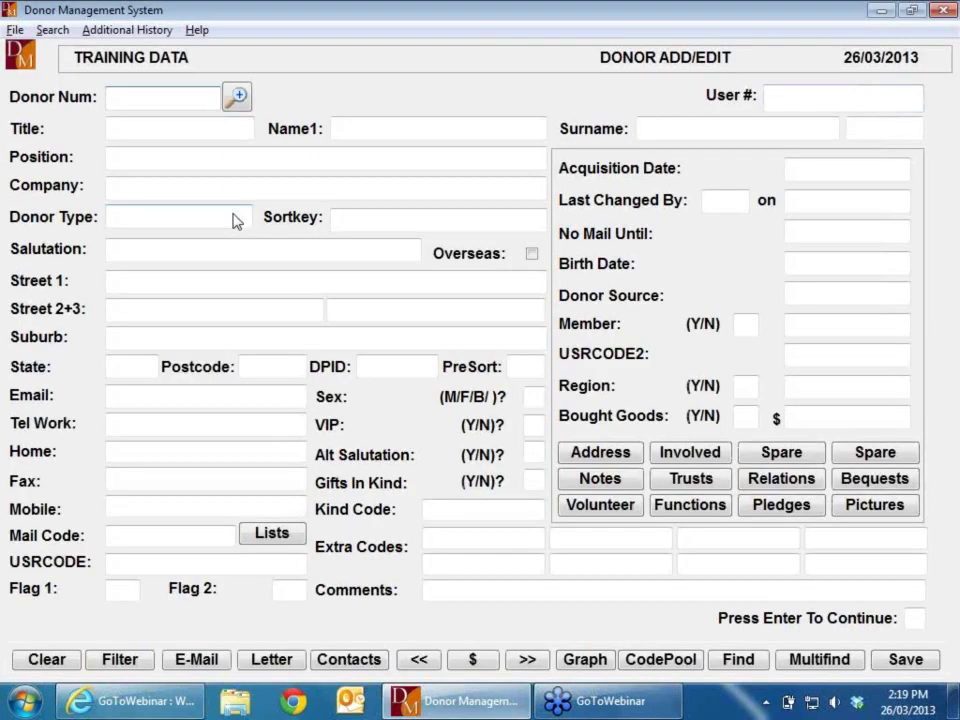
Step: Load the third donor by number and enter a $200 donation with pay method DD (DIRECT)
text(387)
key(Return)
key(Return)
key(Return)
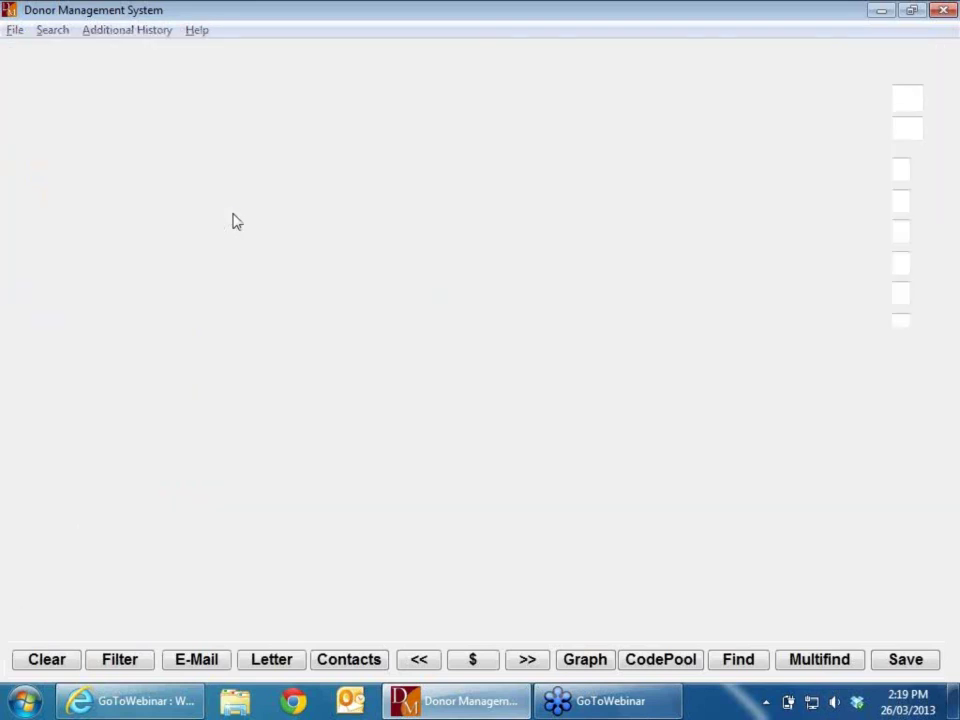
text(200)
key(Return)
key(Return)
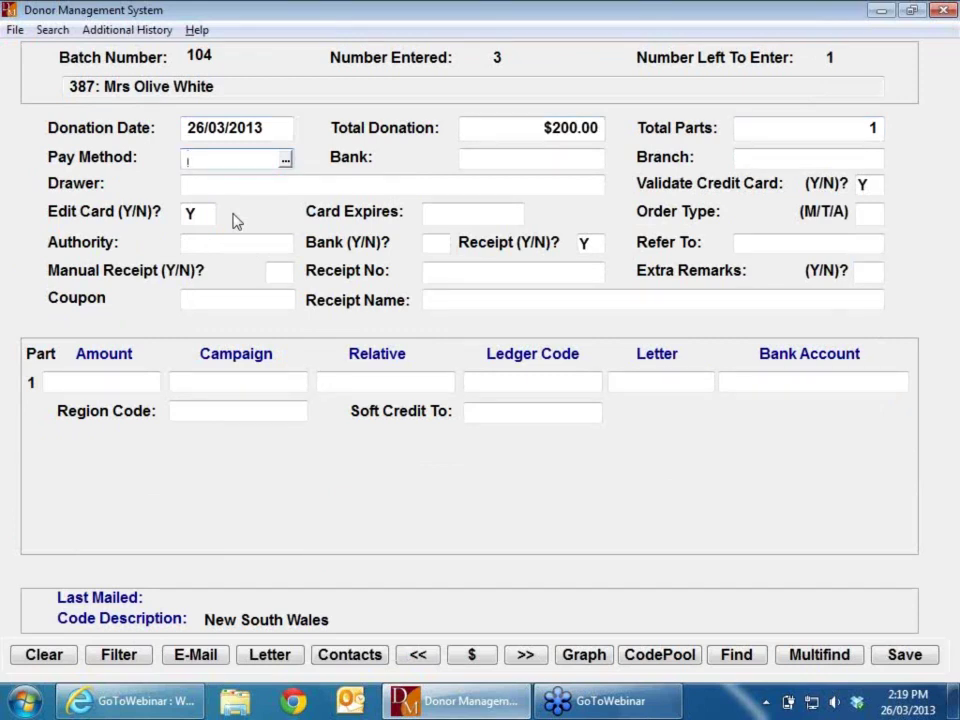
text(DD)
key(Return)
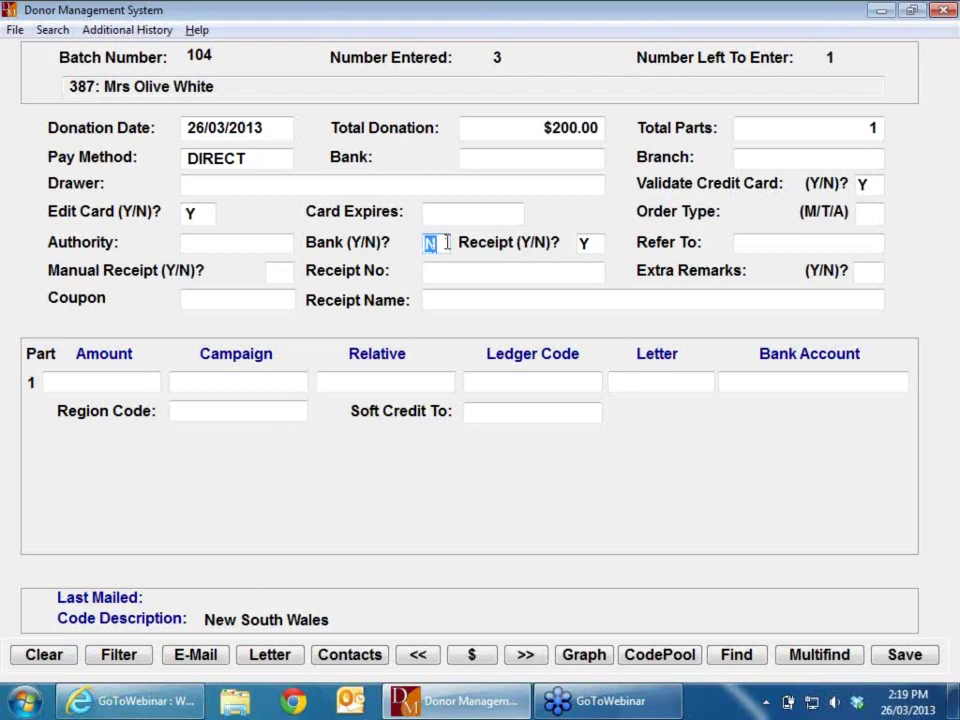
Step: Keep Bank as N, accept GENERAL, ledger 4-1400, letter _GEN and region NSW, and save without comments
key(Tab)
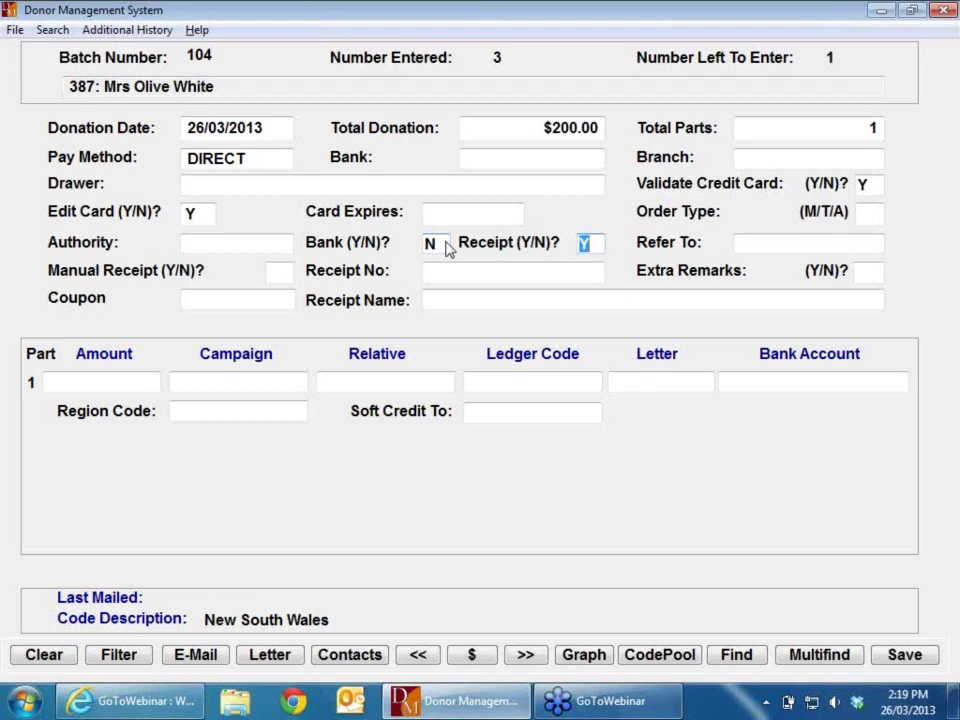
key(Tab)
key(Tab)
key(Tab)
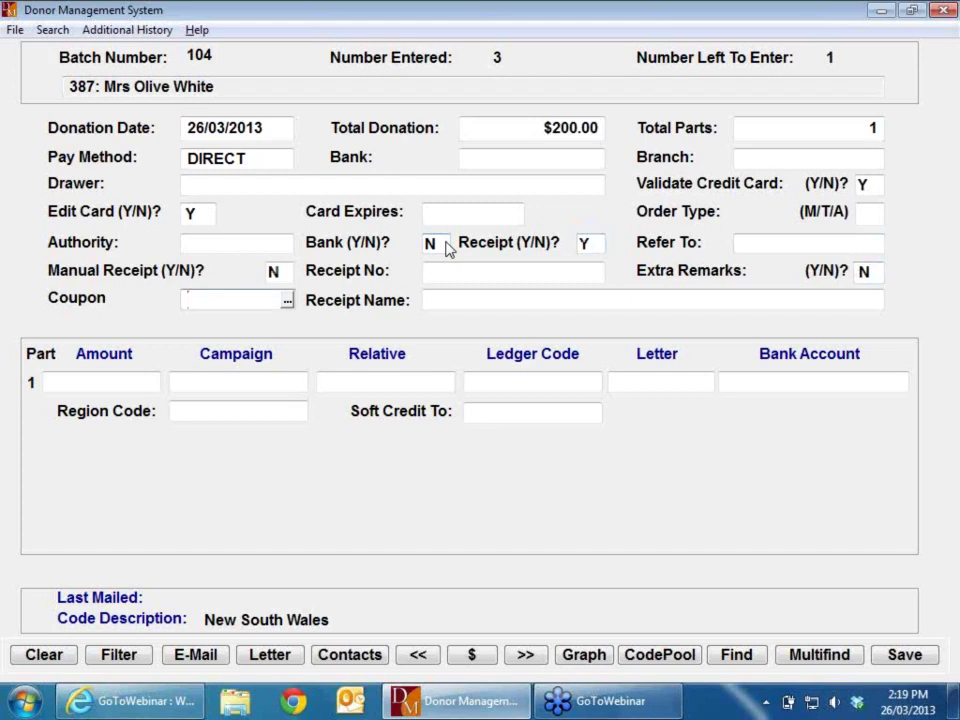
key(Tab)
key(Tab)
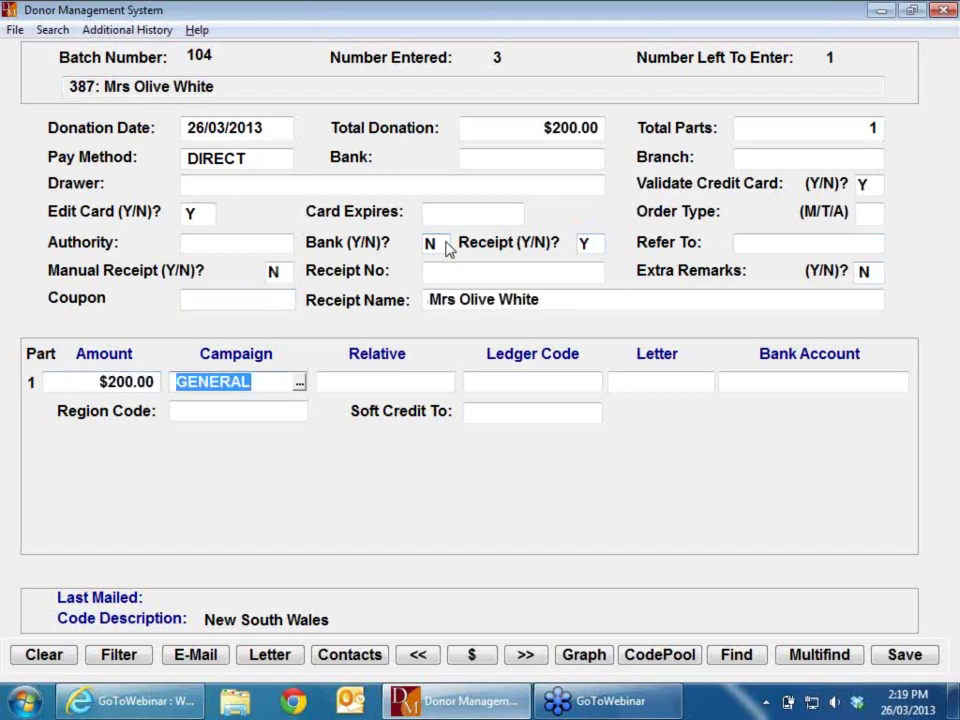
key(Tab)
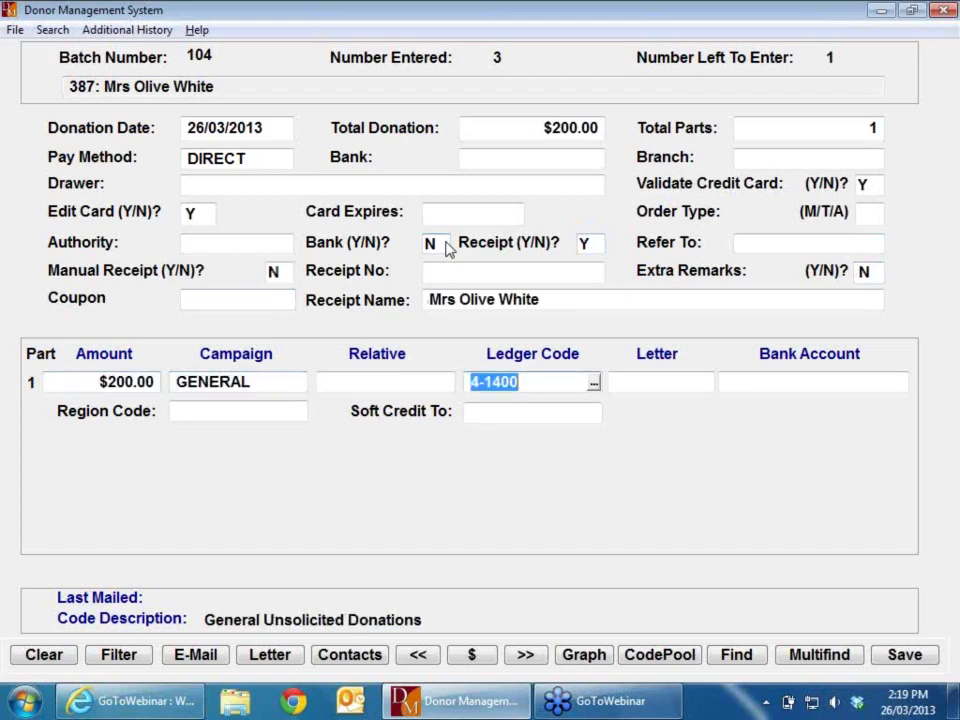
key(Tab)
key(Tab)
key(Tab)
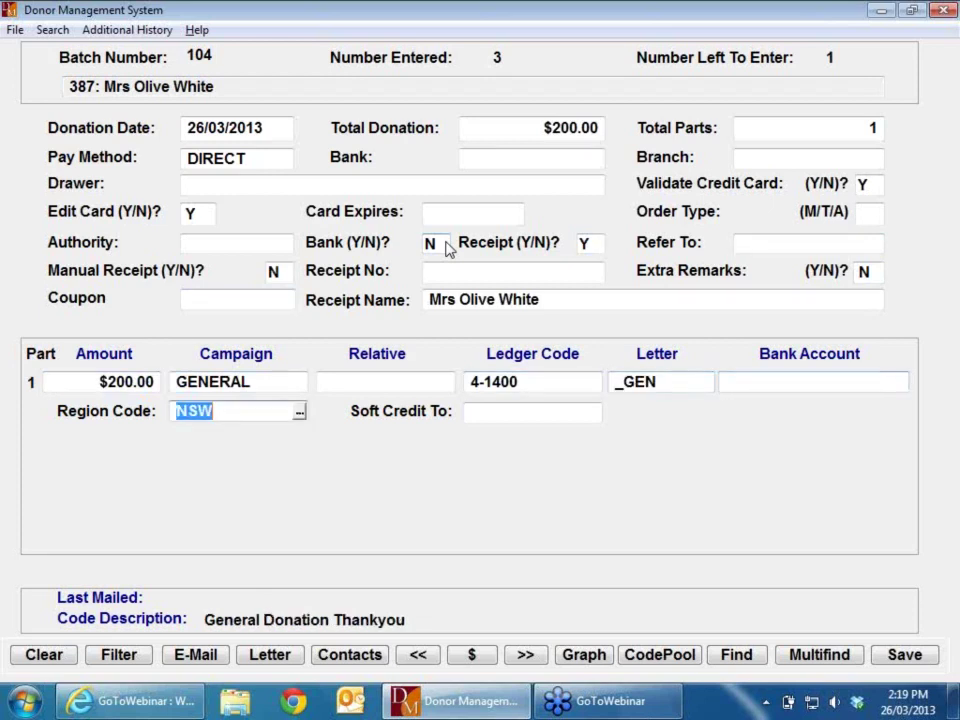
key(Tab)
key(Return)
key(Return)
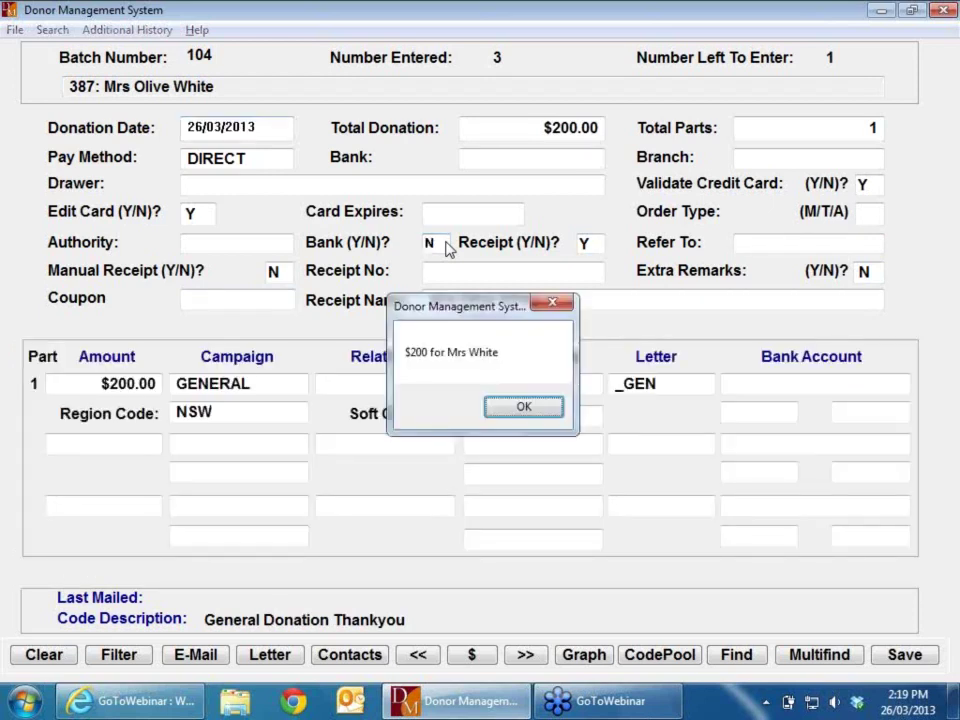
key(Return)
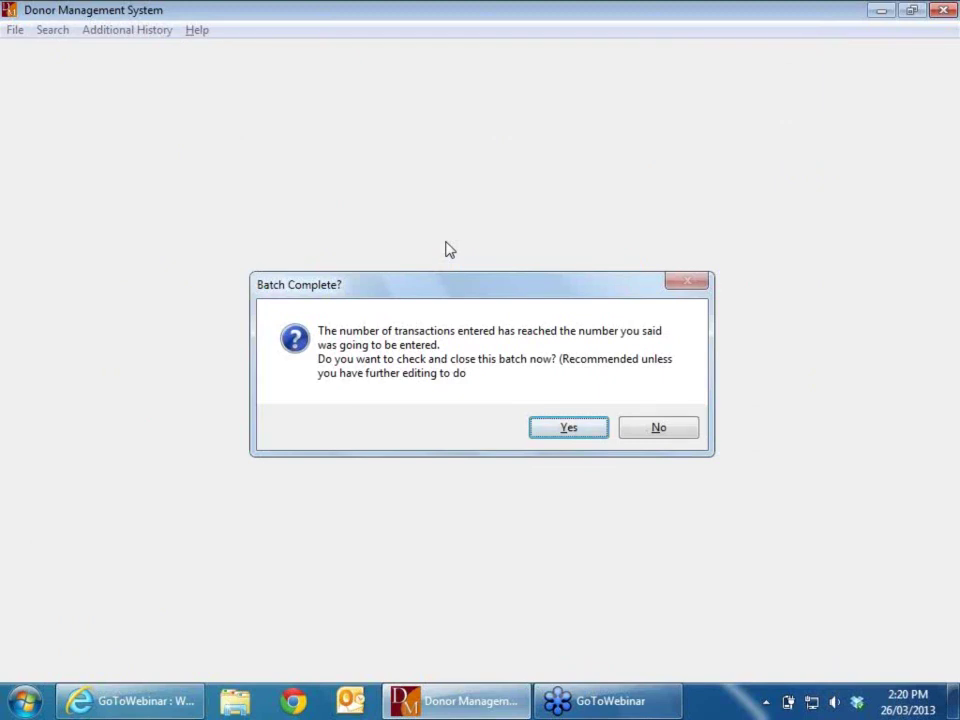
Step: Try closing batch 104 and dismiss the $180 versus $170 overshot-batch error
click(569, 428)
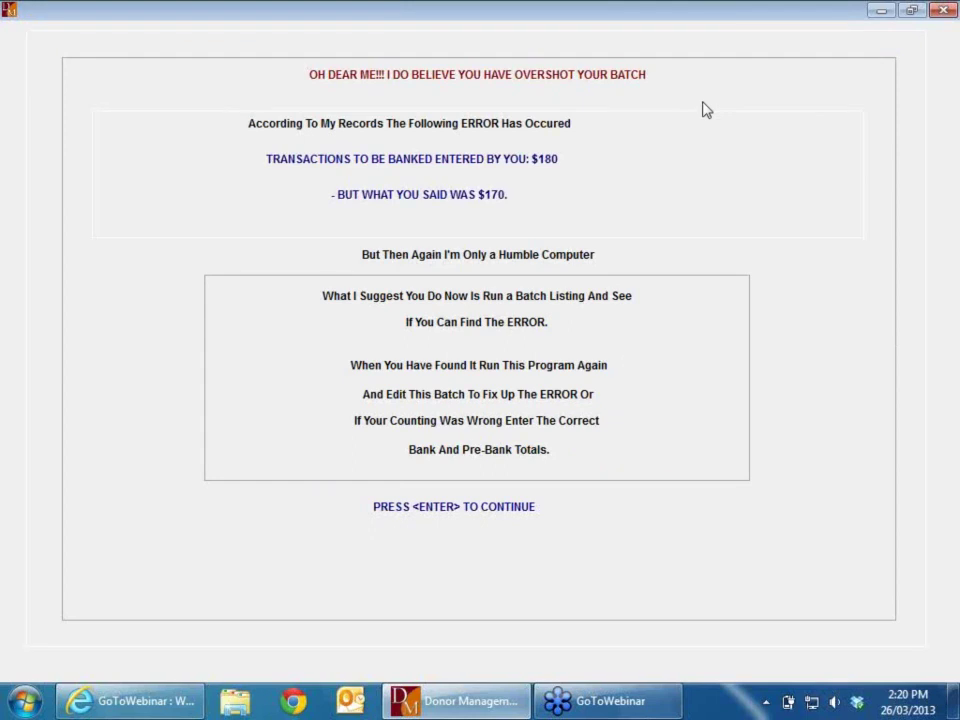
key(Return)
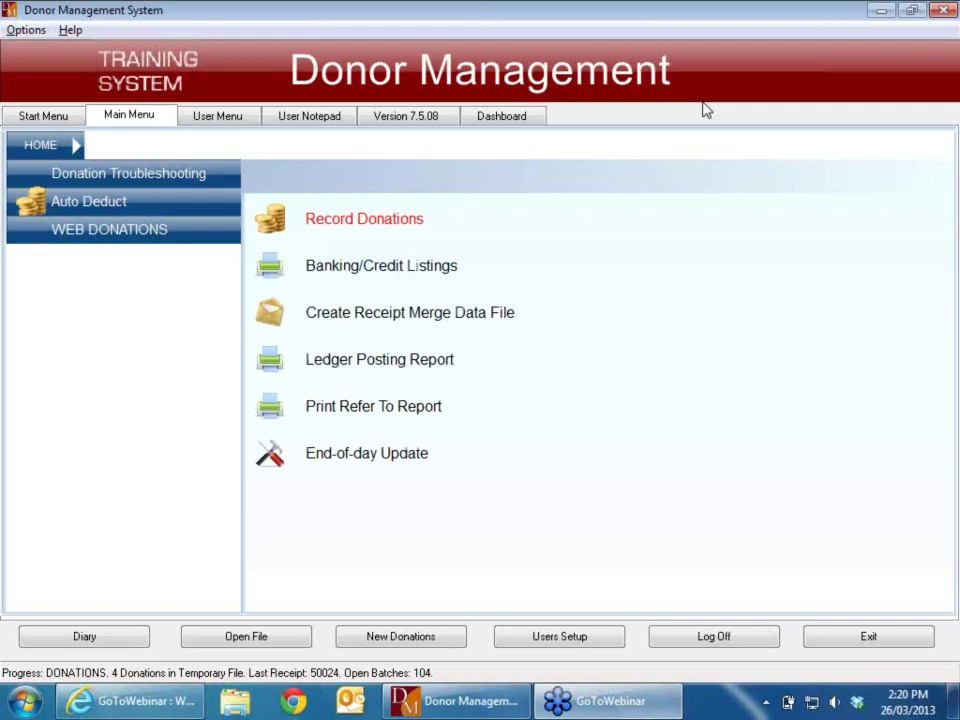
Step: Run the Batch Listing report from Donation Troubleshooting for open batches only, as an on-screen preview
click(146, 175)
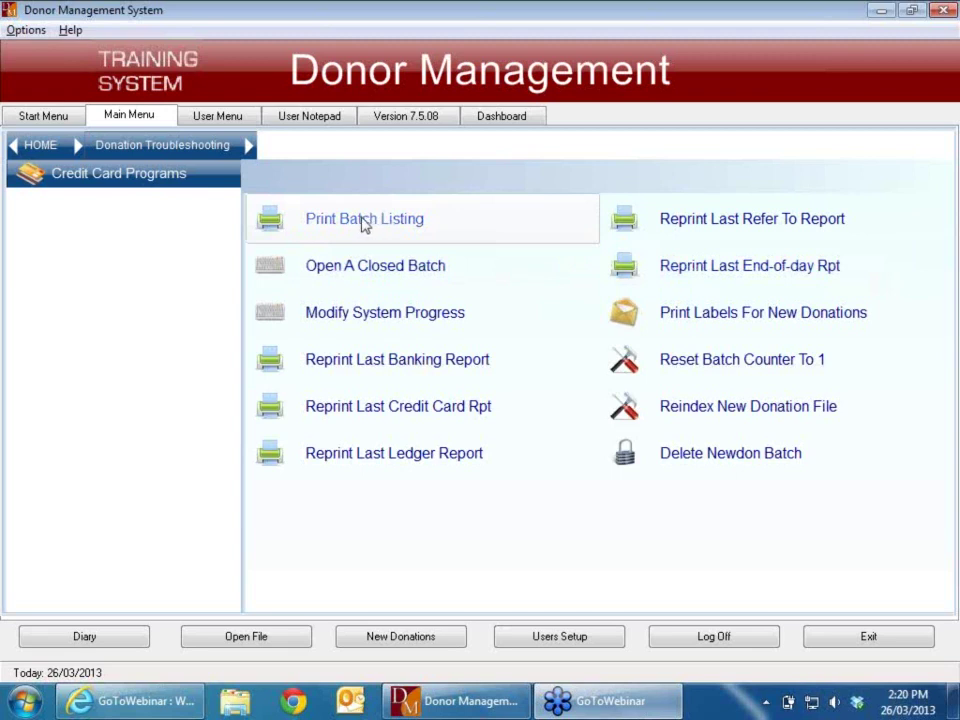
click(380, 224)
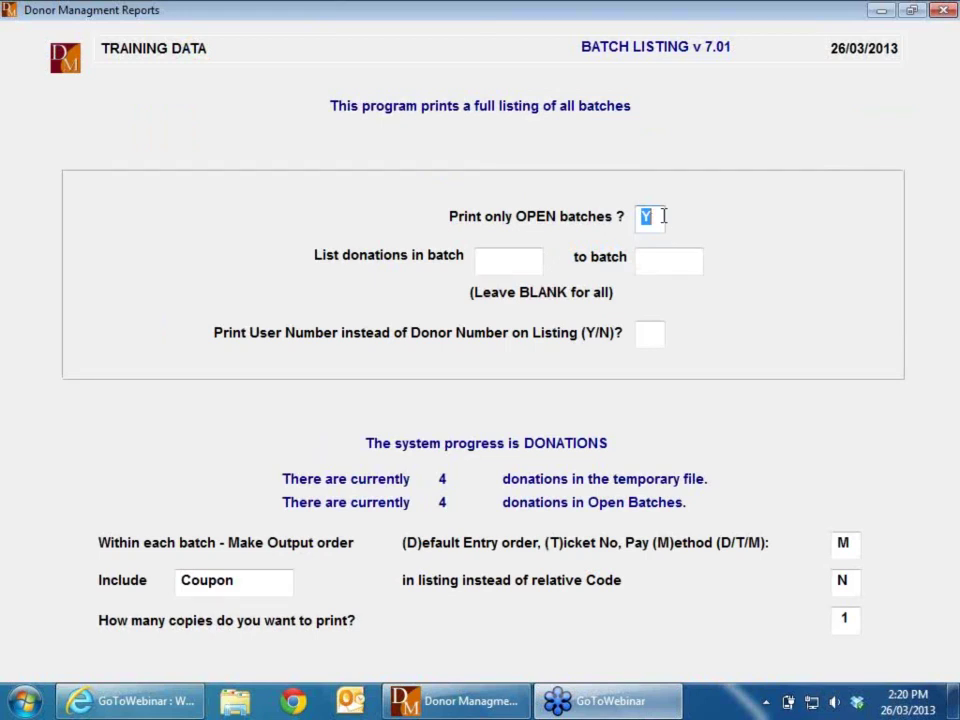
key(Return)
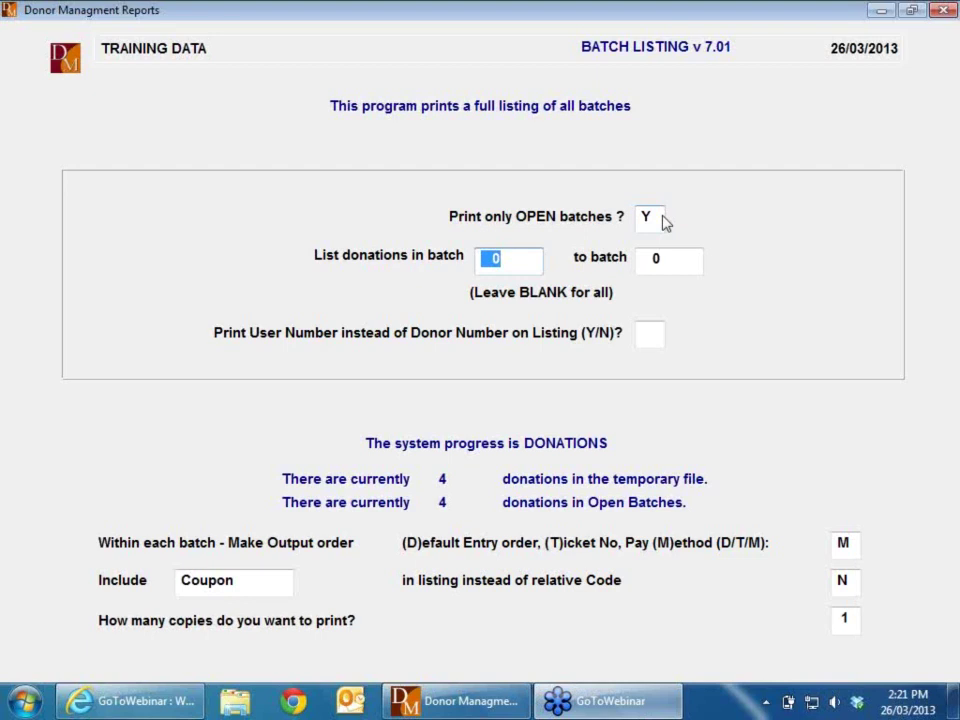
key(Return)
key(Return)
key(Return)
key(Return)
key(Return)
key(Return)
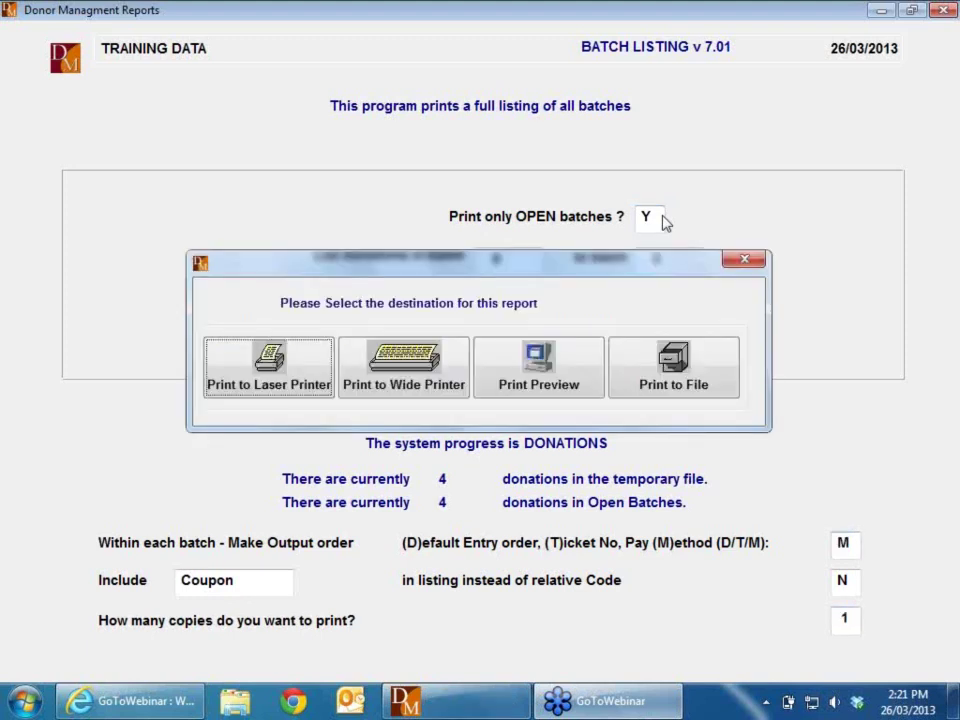
key(Tab)
key(Tab)
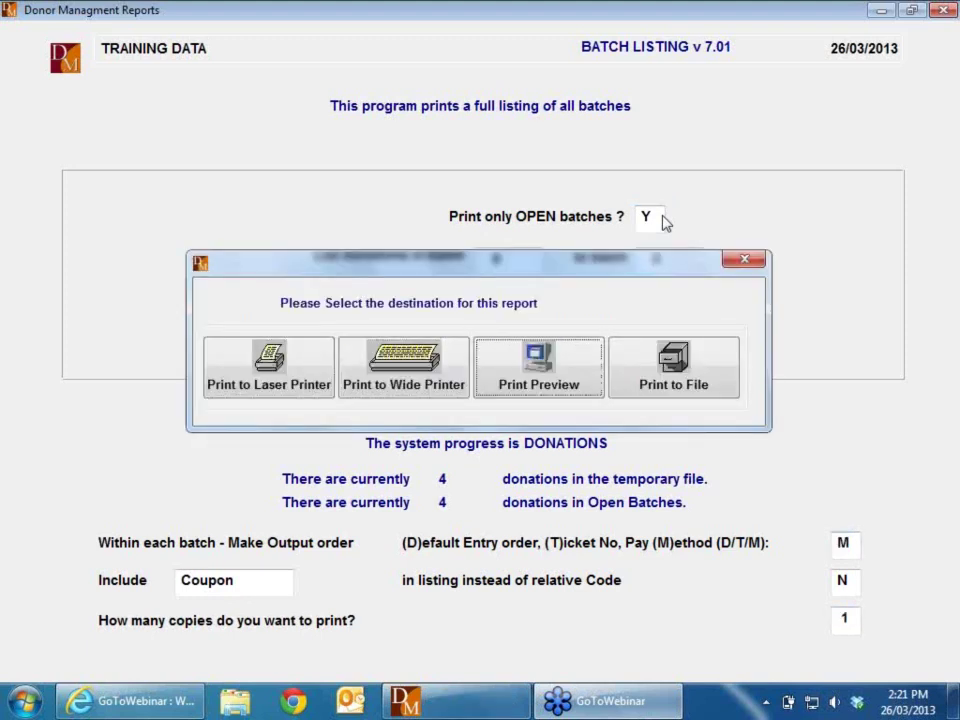
key(Return)
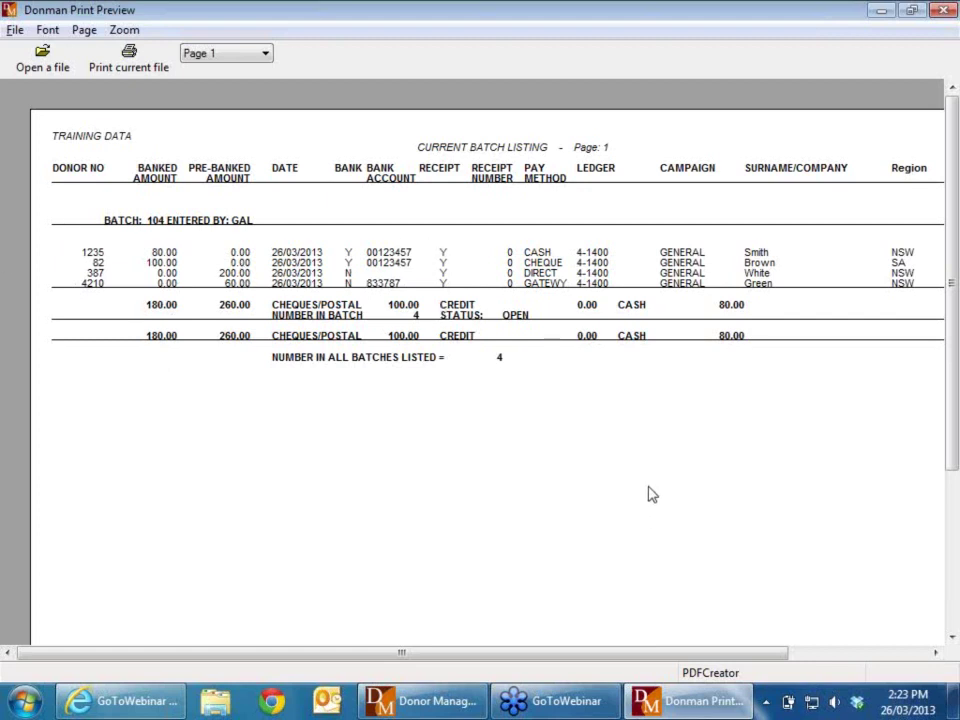
Step: Close the print preview after reviewing batch 104's four-donation listing
click(943, 10)
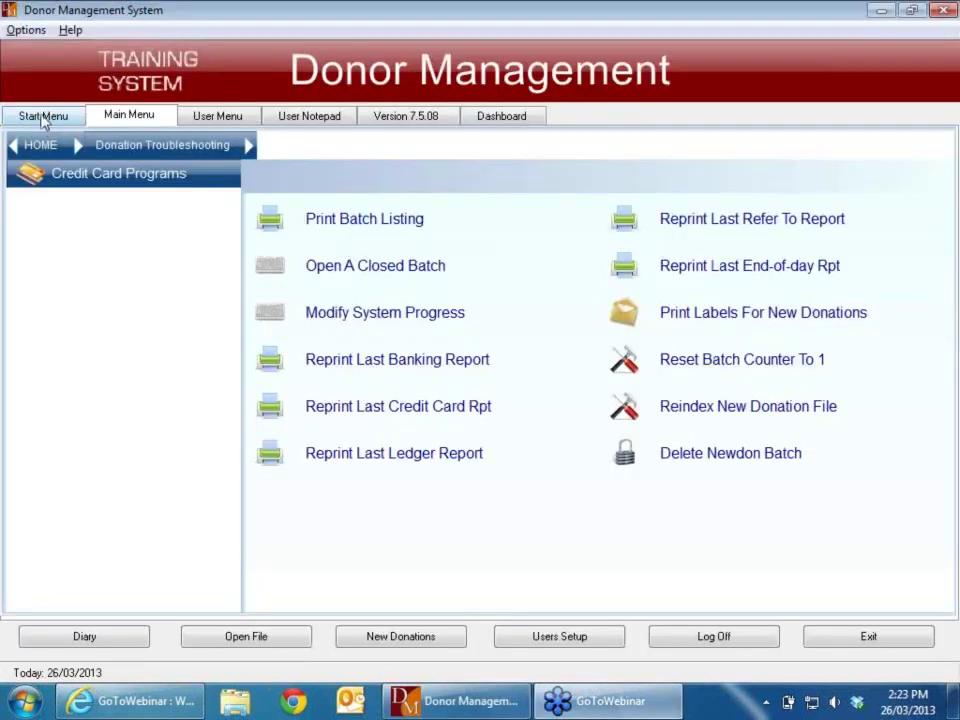
Step: Return to the HOME menu, maximise the window, and open Record Donations
click(36, 148)
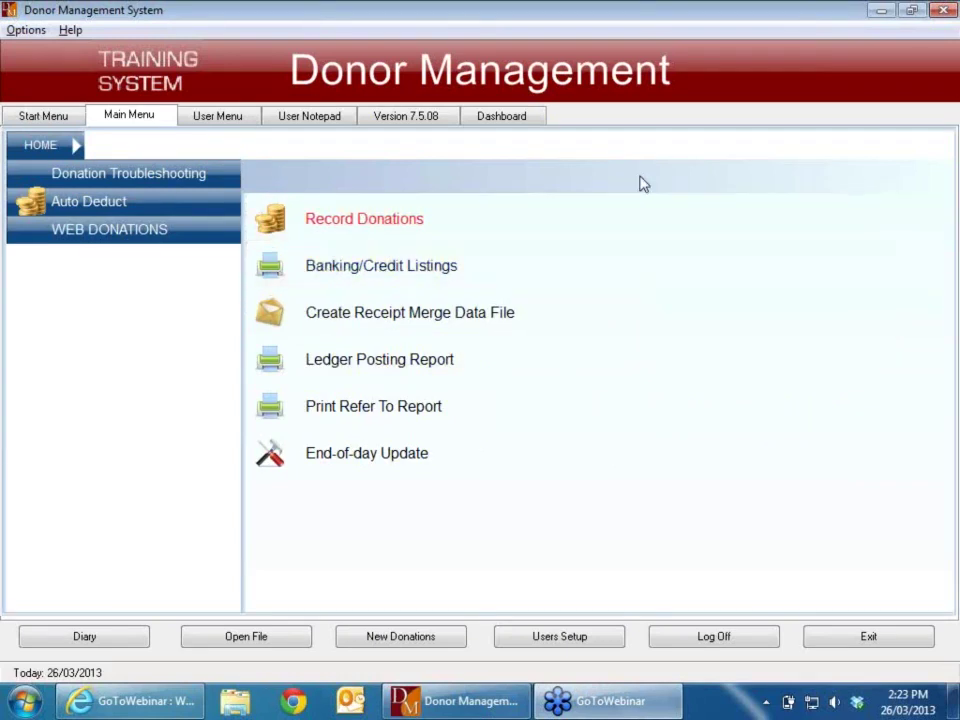
click(881, 10)
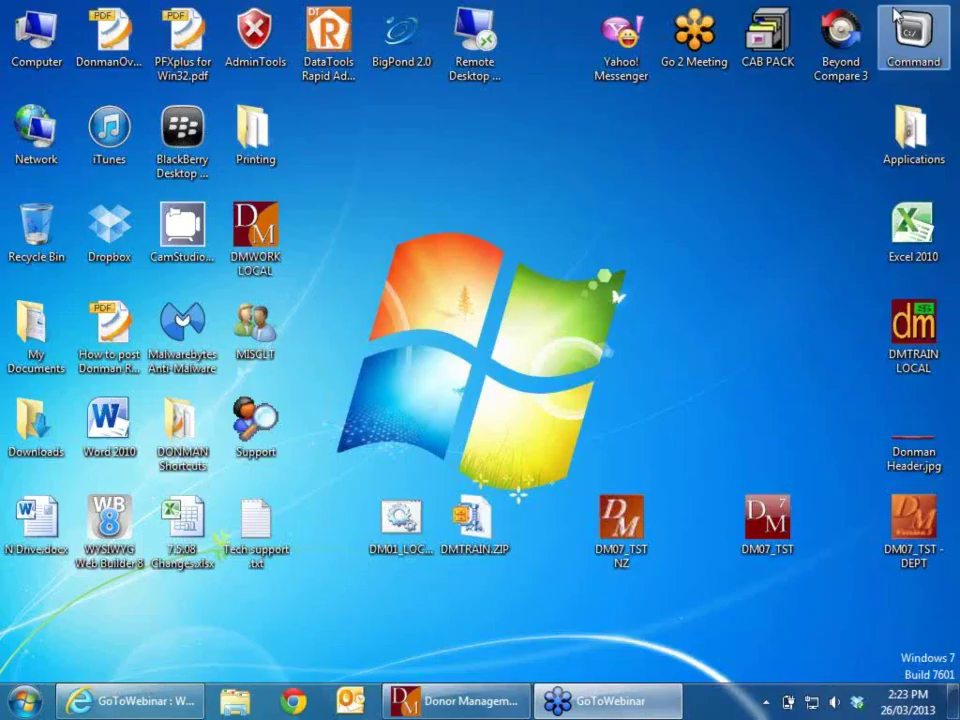
click(458, 701)
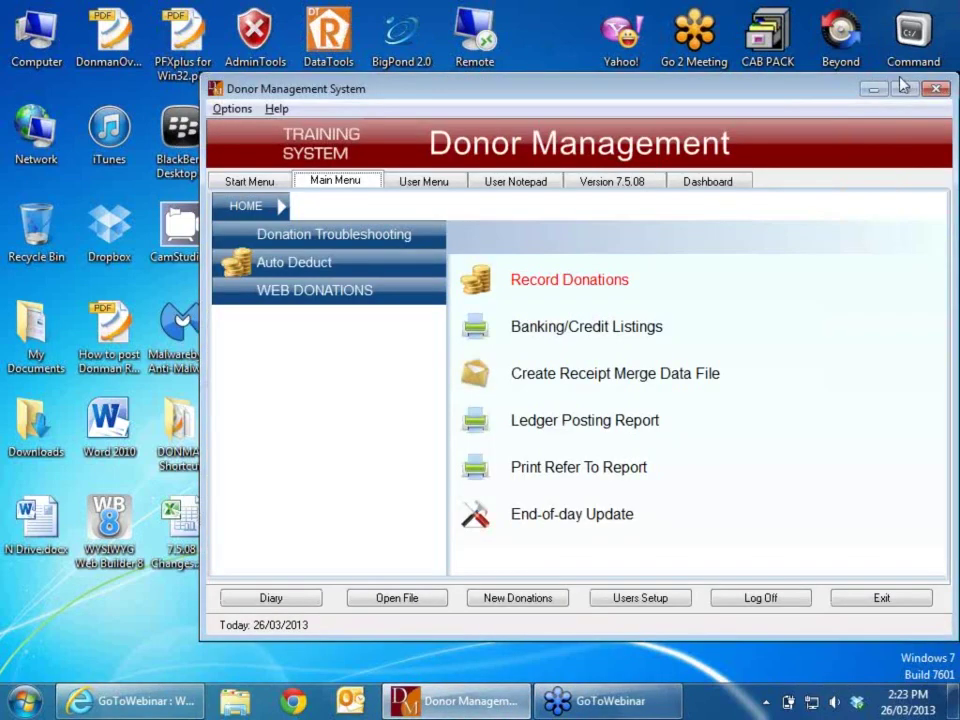
click(901, 90)
click(377, 222)
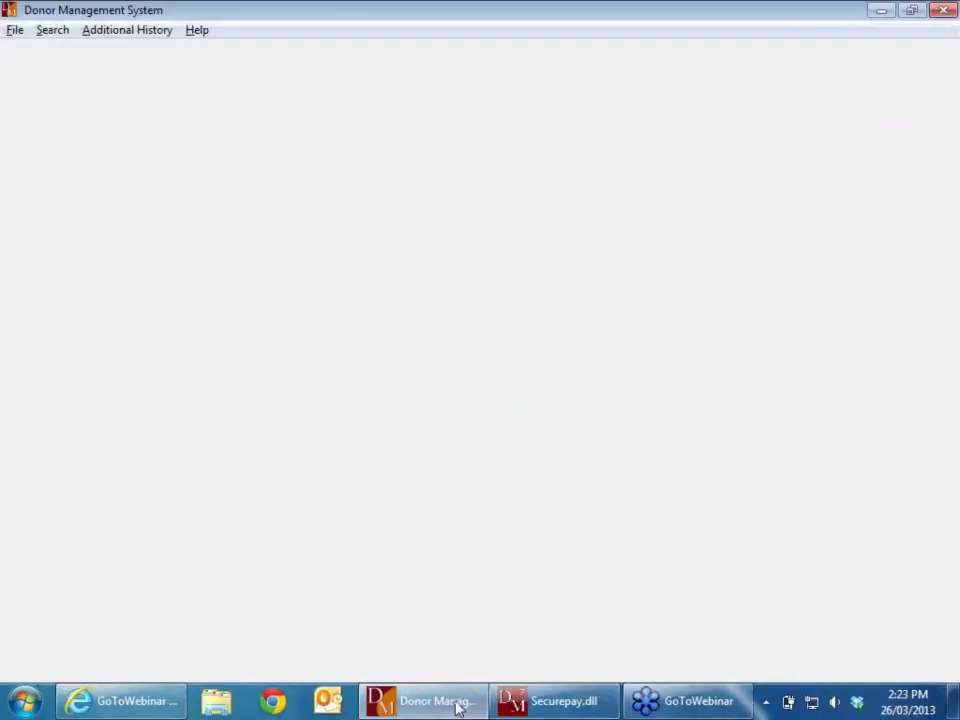
Step: Bring up and dismiss the Securepay 'Gateway test mode is on' message
right_click(577, 699)
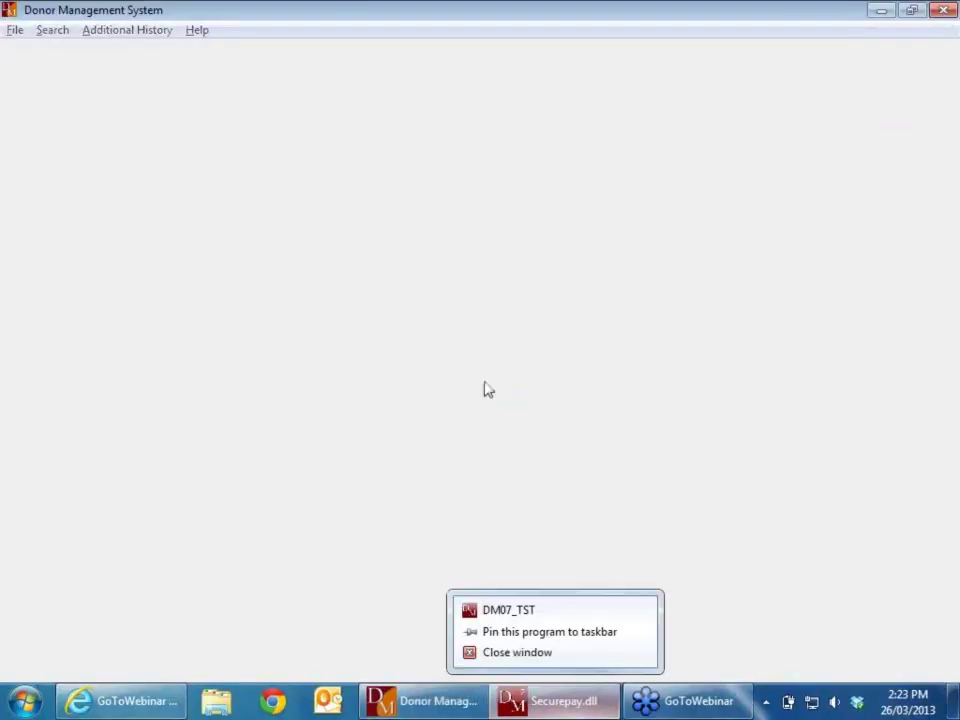
click(561, 702)
click(563, 701)
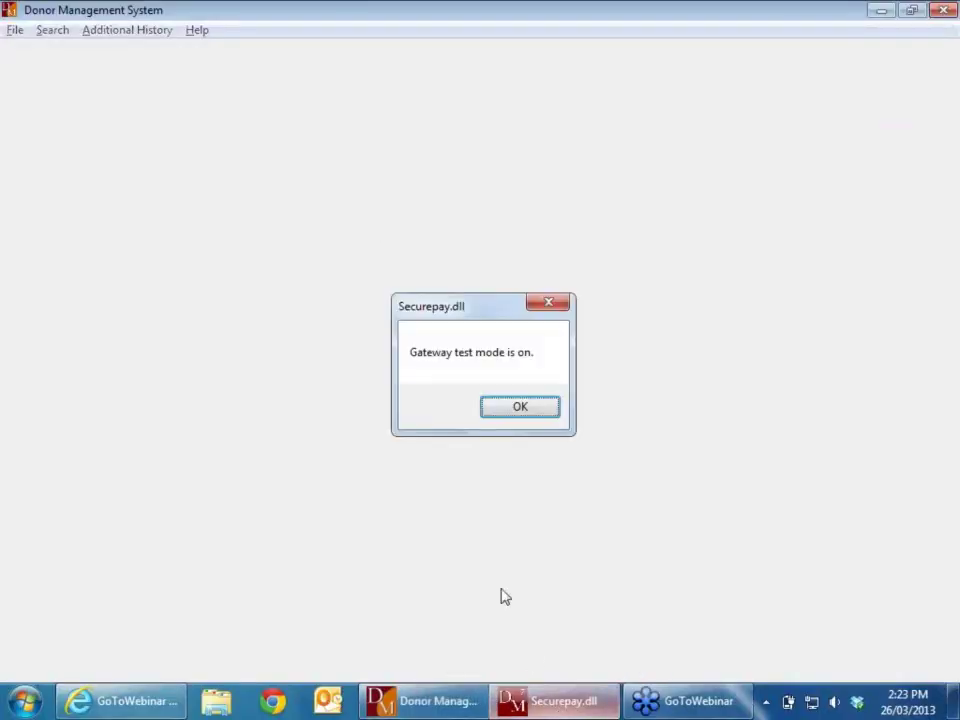
click(508, 407)
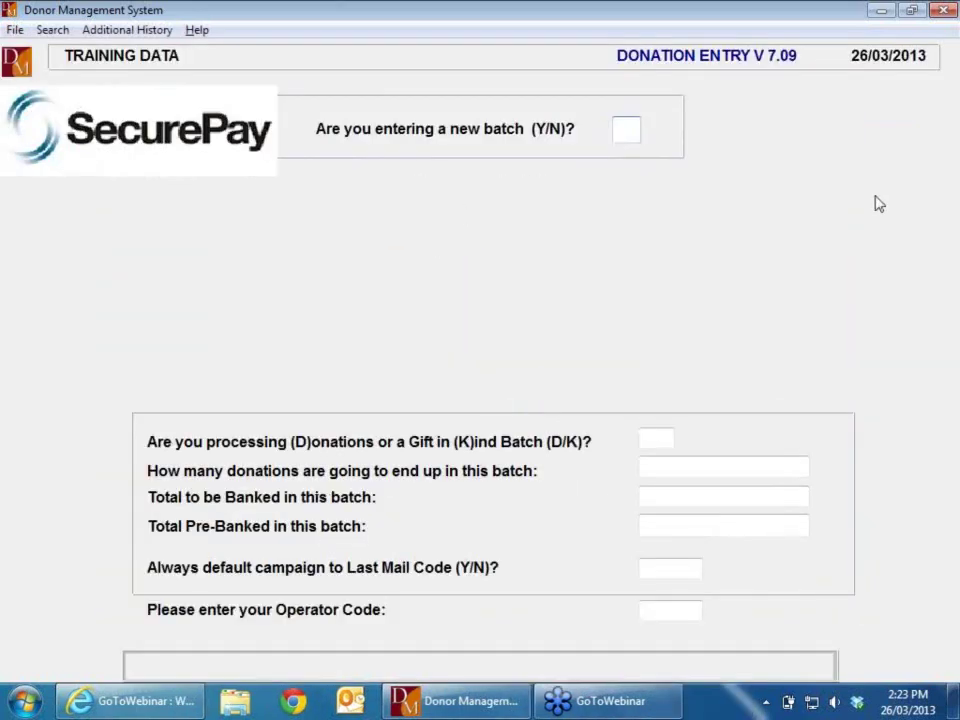
Step: Choose to edit the existing batch 104 rather than start a new batch
text(N)
key(Return)
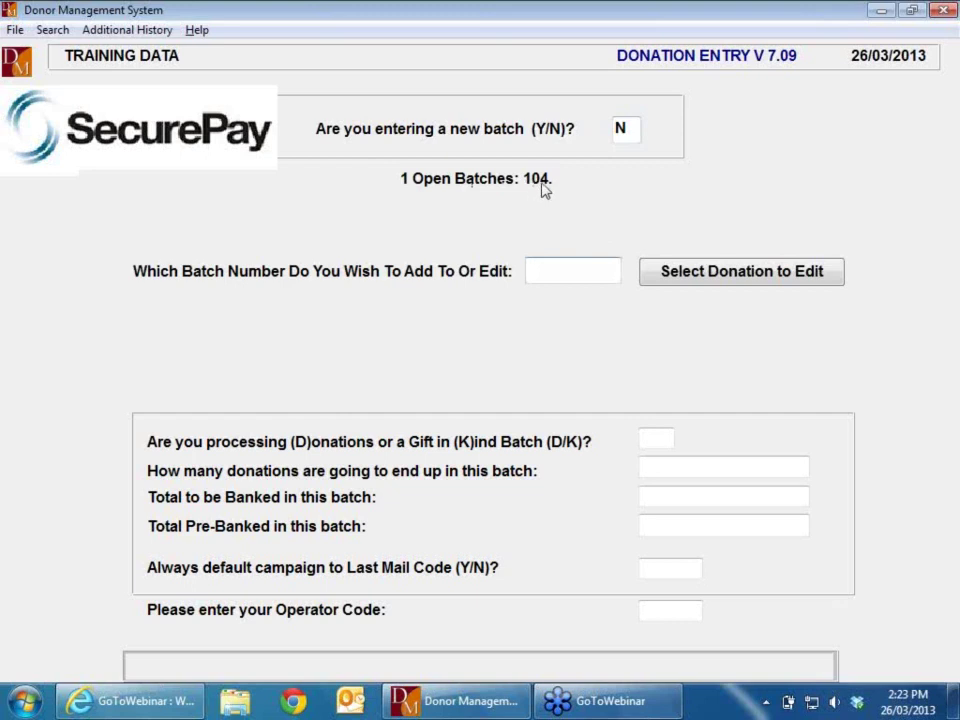
text(104)
key(Return)
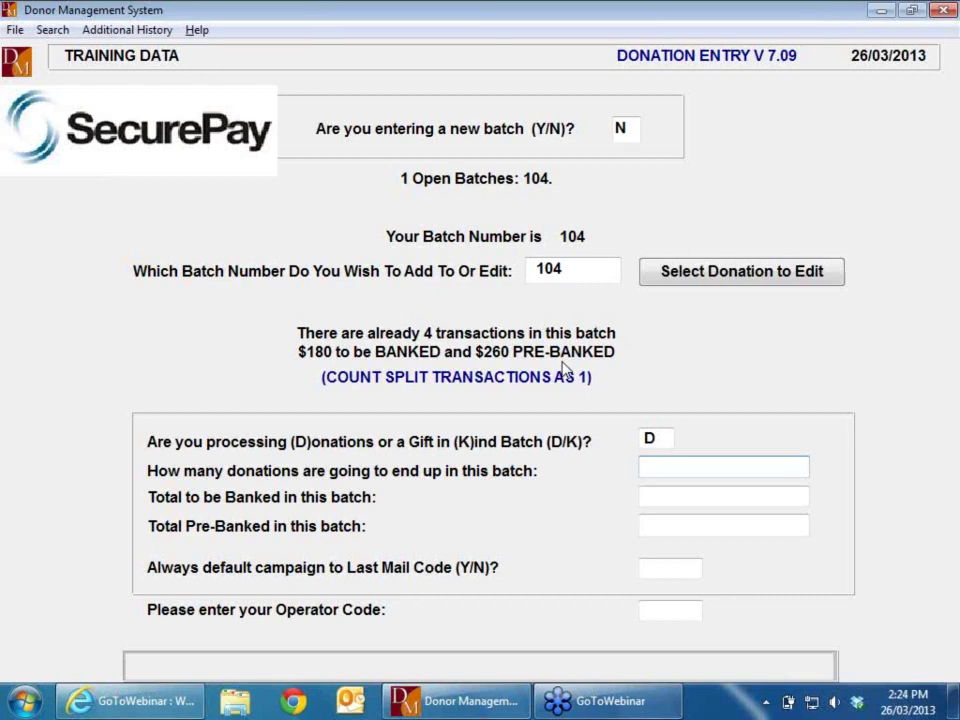
Step: State 4 donations, $160.00 to bank and $260.00 pre-banked, keeping the default campaign
text(4)
key(Return)
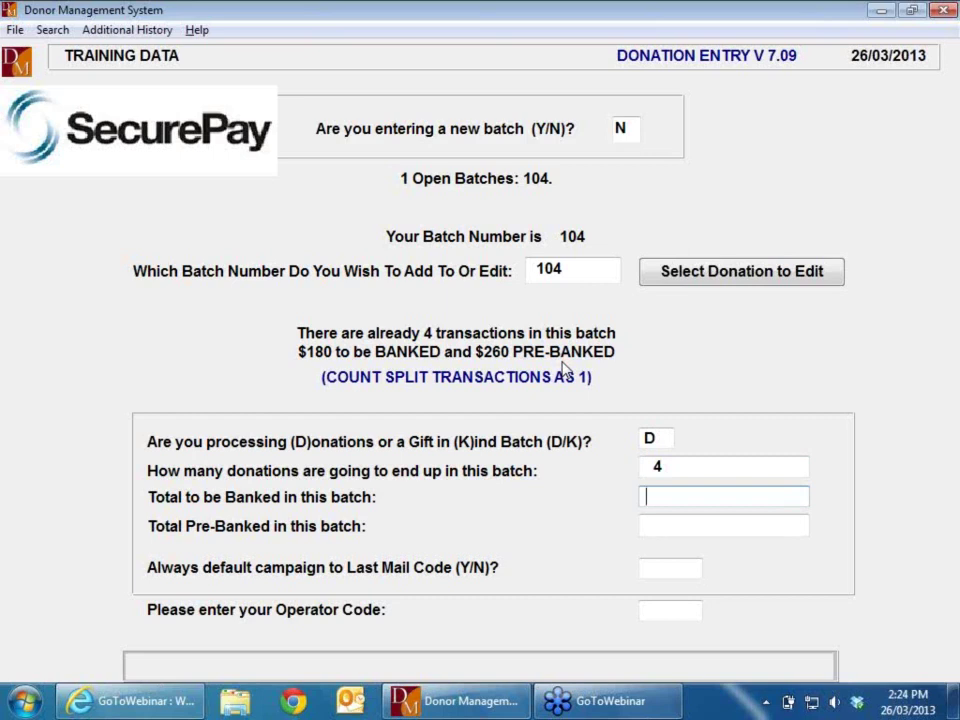
text(160)
key(Return)
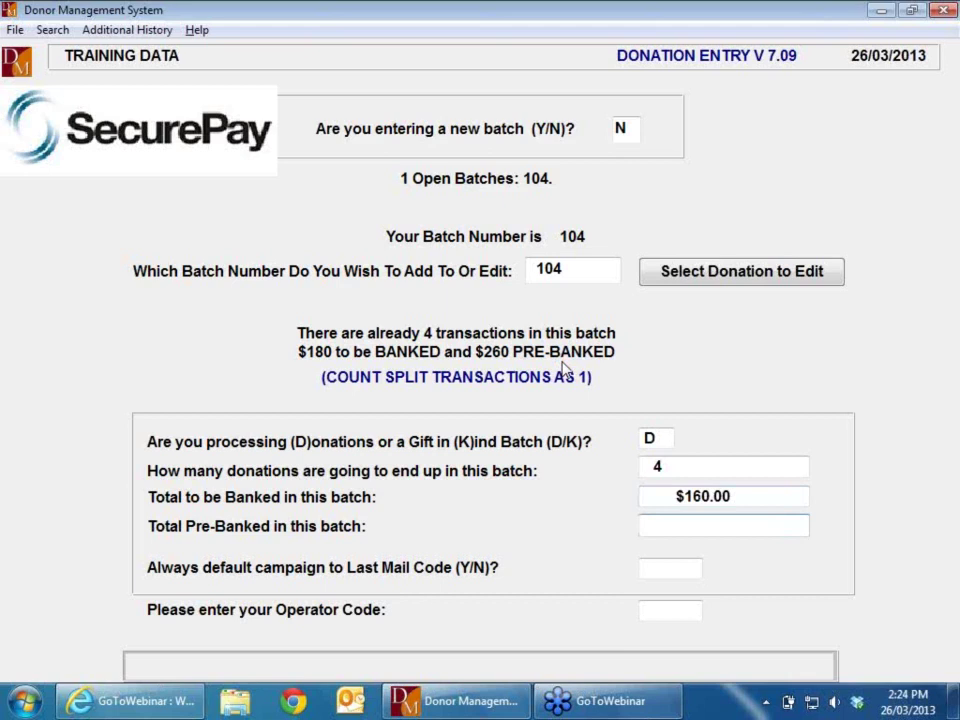
text(260)
key(Return)
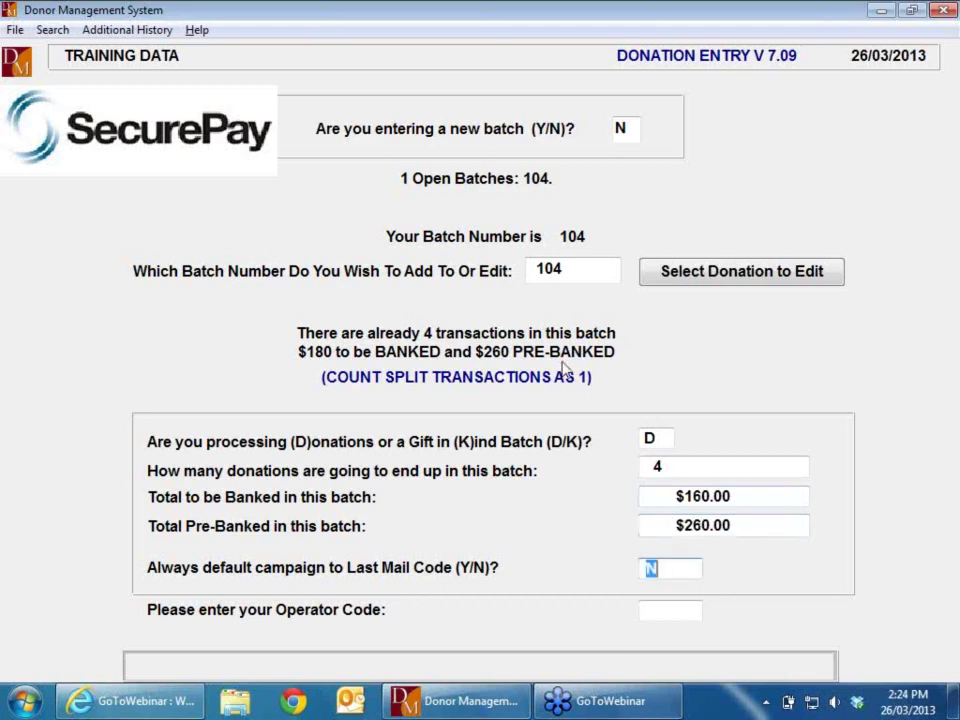
key(Return)
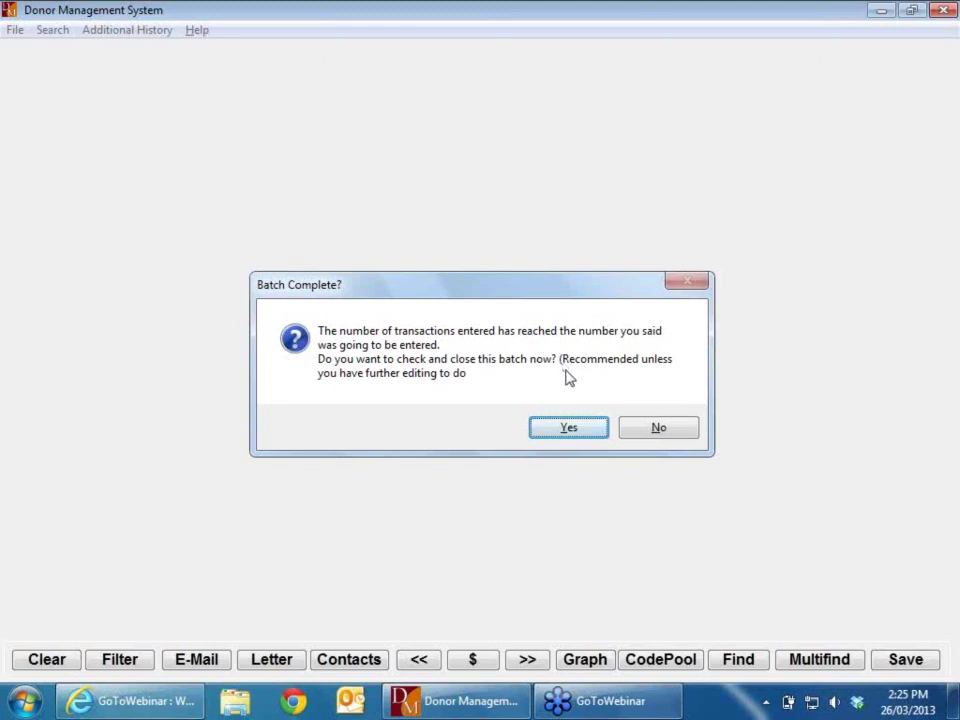
Step: Answer No to closing batch 104 and load the cash donor's record by donor number
click(667, 430)
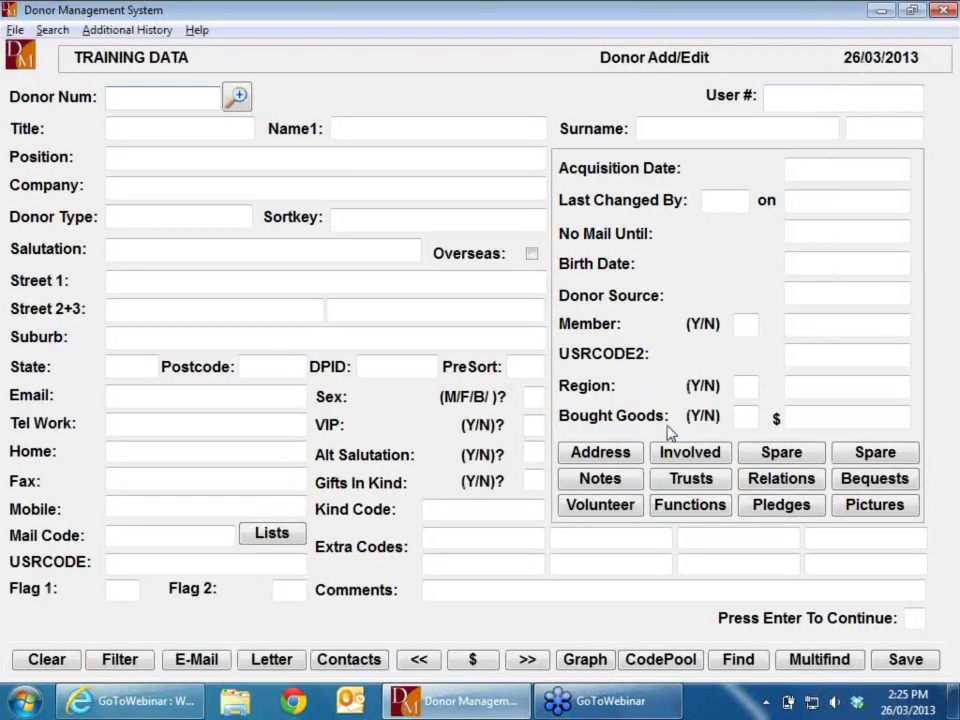
text(1235)
key(Return)
key(Return)
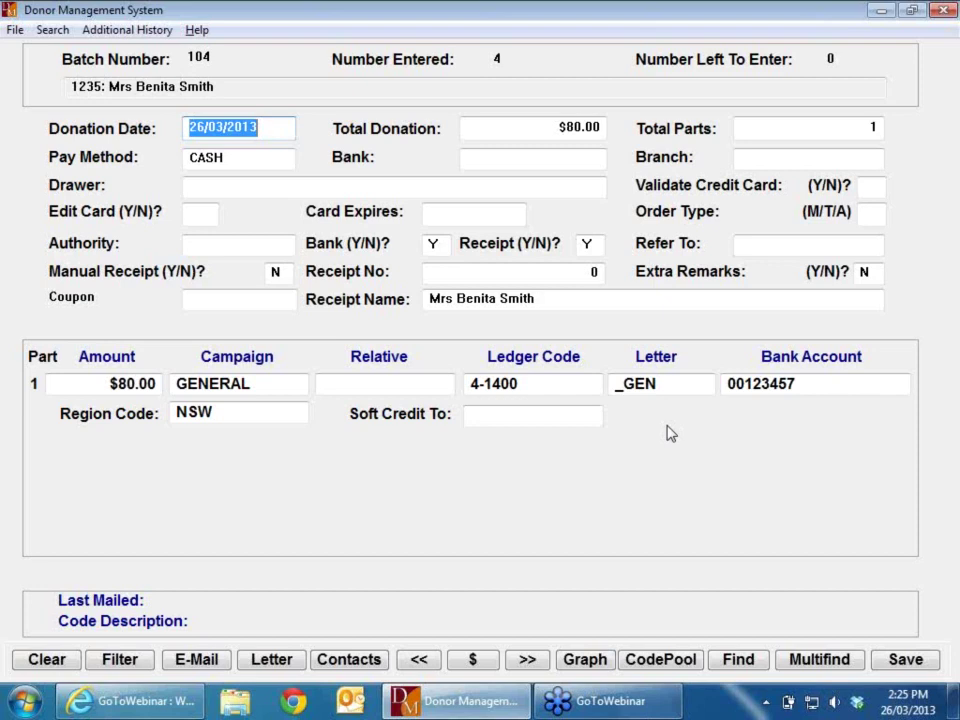
Step: Page to the $80 cash donation, change its total to $60.00, save, and acknowledge the confirmation
key(Page_Up)
key(Page_Down)
key(Page_Down)
key(Page_Up)
key(Page_Up)
key(Page_Down)
key(Tab)
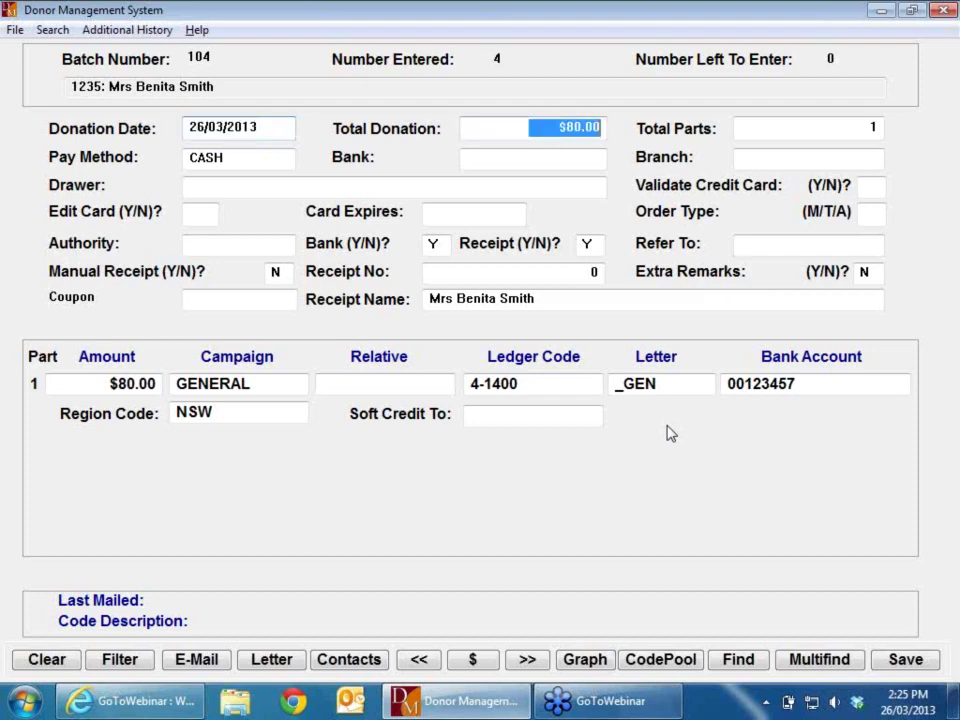
text(60)
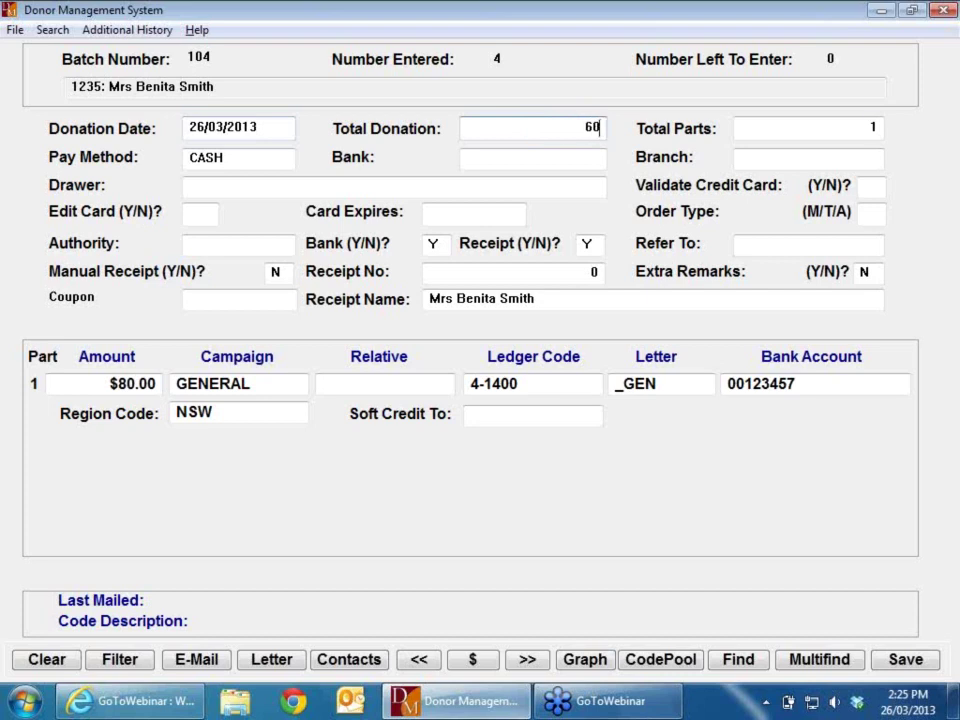
key(Tab)
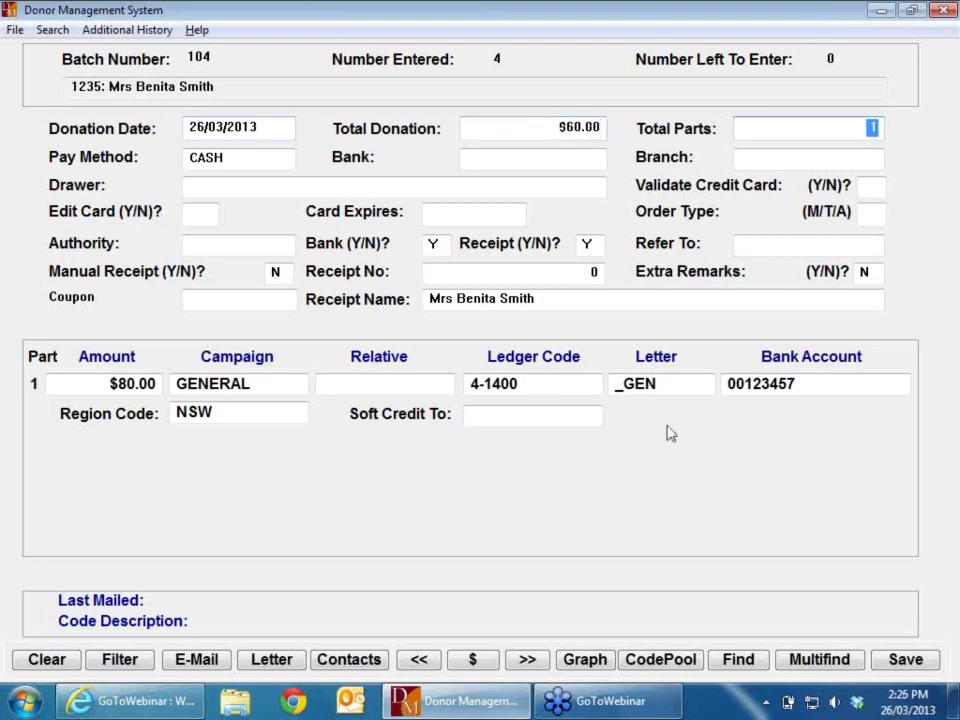
key(Tab)
key(Tab)
key(Tab)
key(Tab)
key(Tab)
key(Tab)
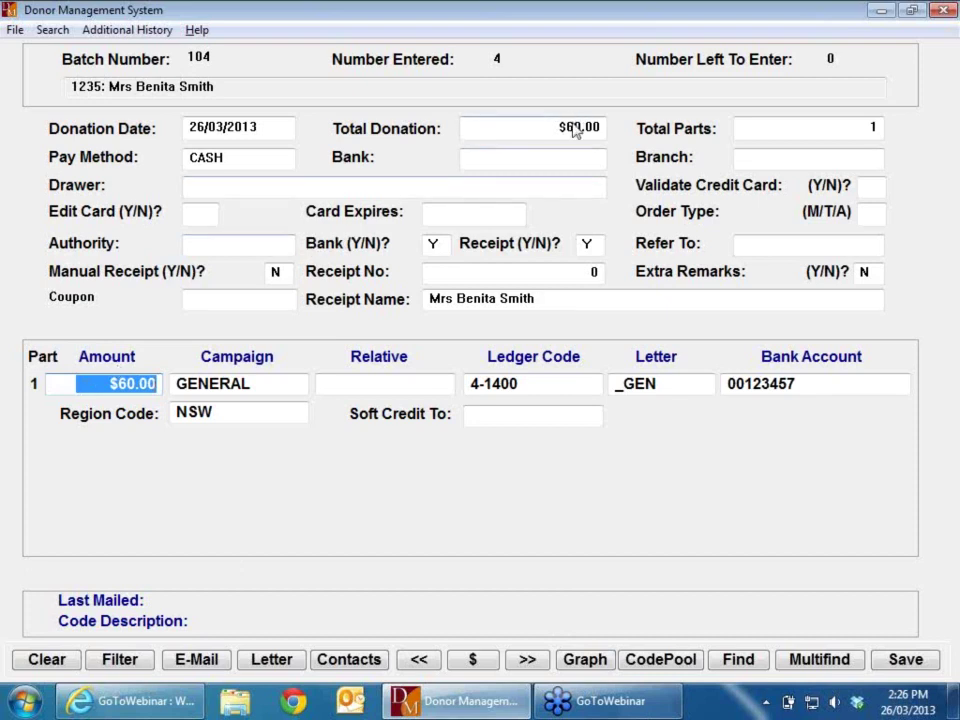
key(Tab)
key(Tab)
key(Tab)
key(Tab)
key(Tab)
key(Tab)
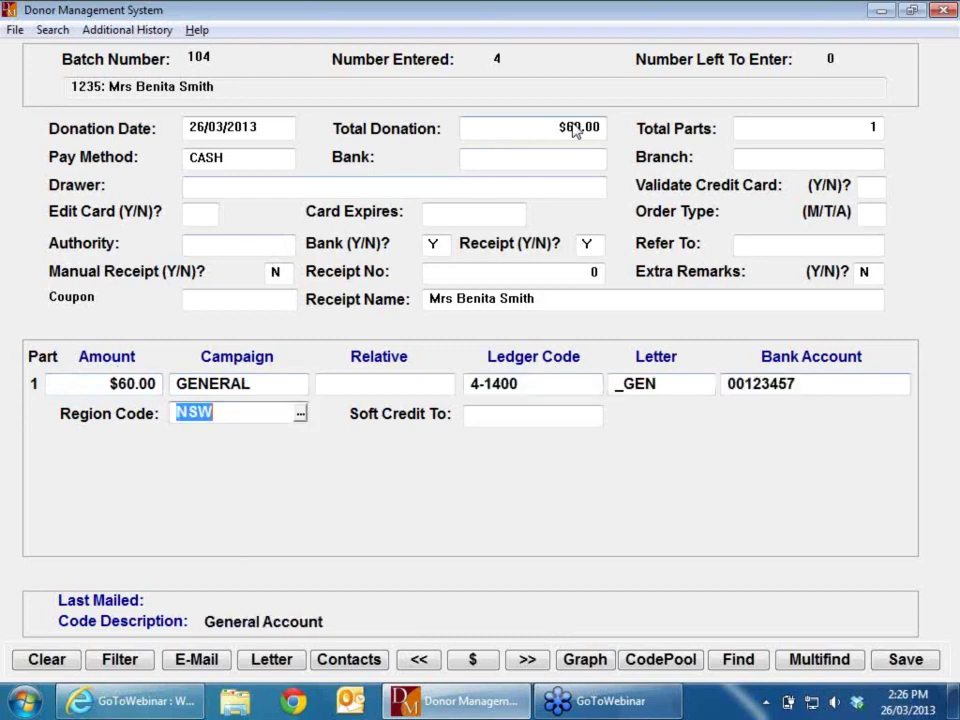
key(Return)
key(Return)
key(Return)
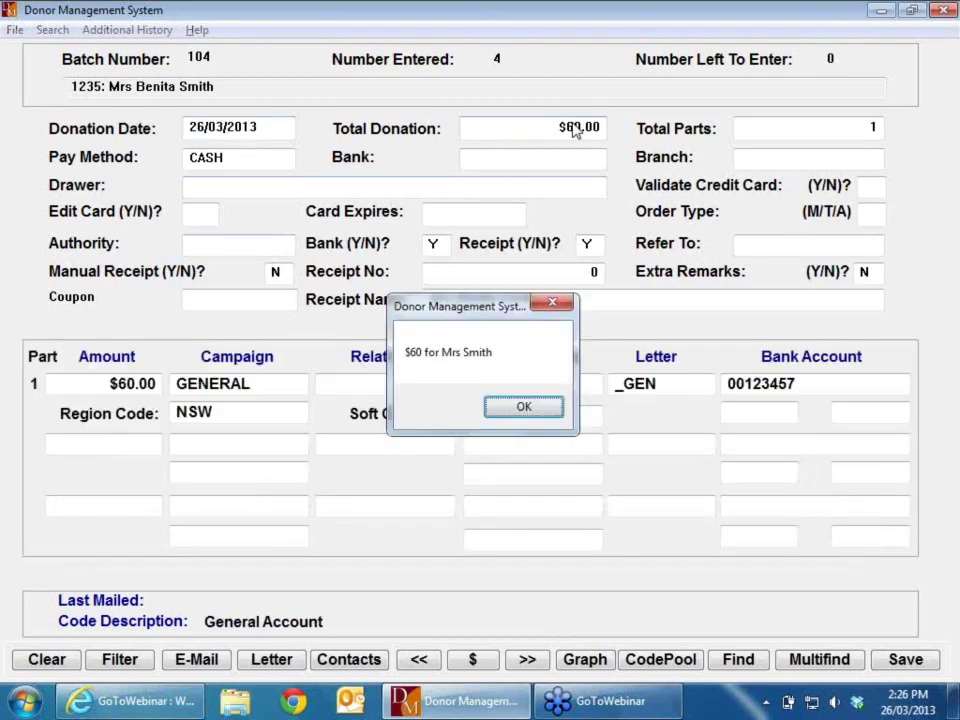
key(Return)
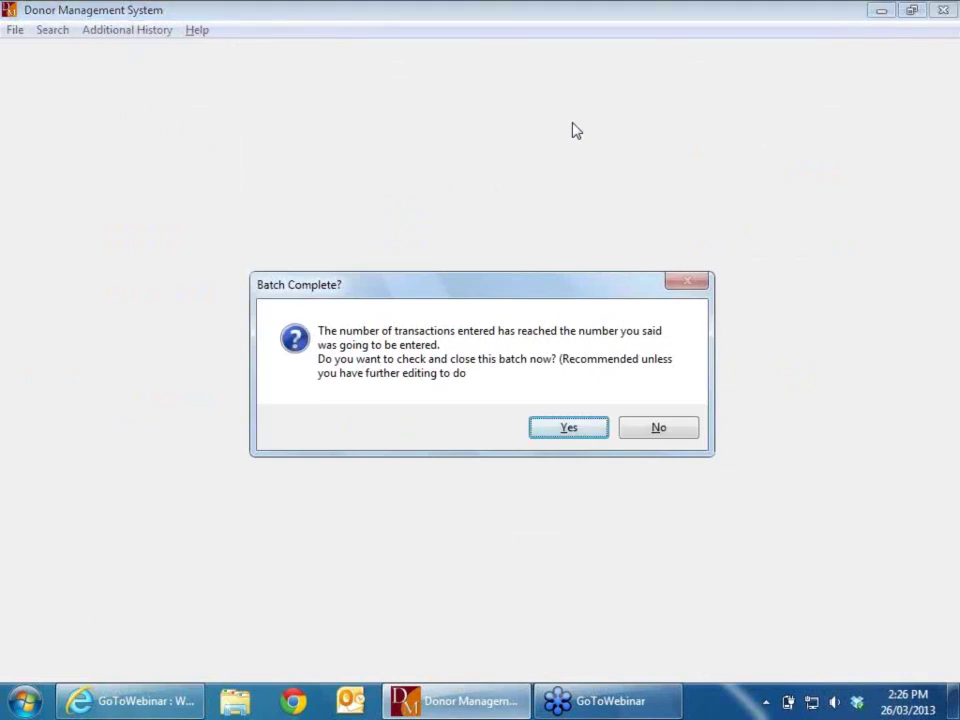
Step: Close off batch 104 with its 4 transactions and $60 cash, then go to Donation Troubleshooting
key(Return)
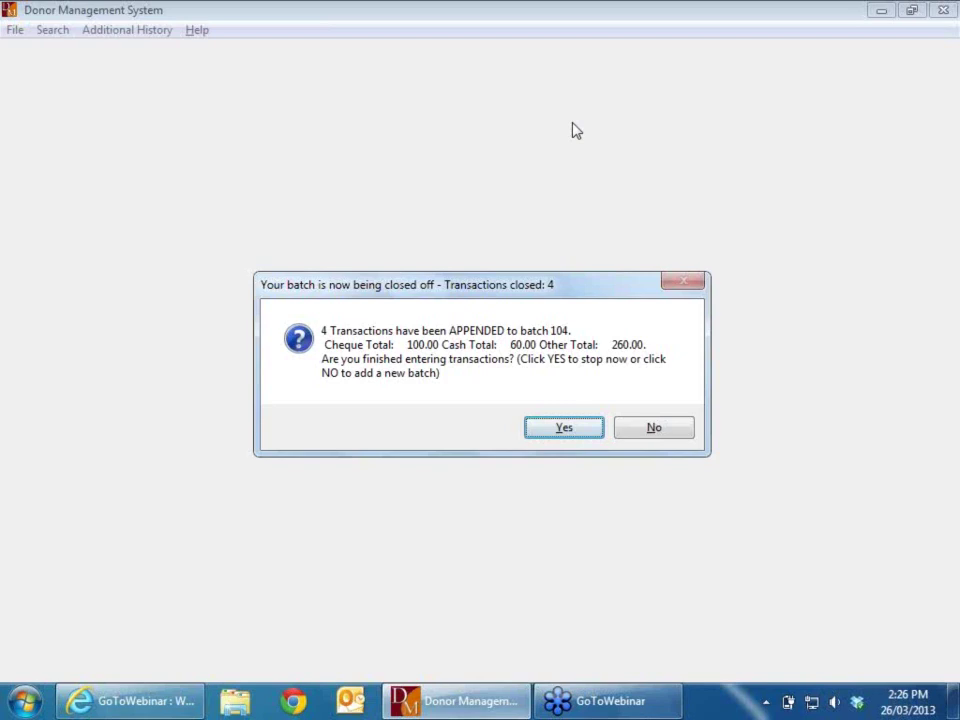
click(581, 437)
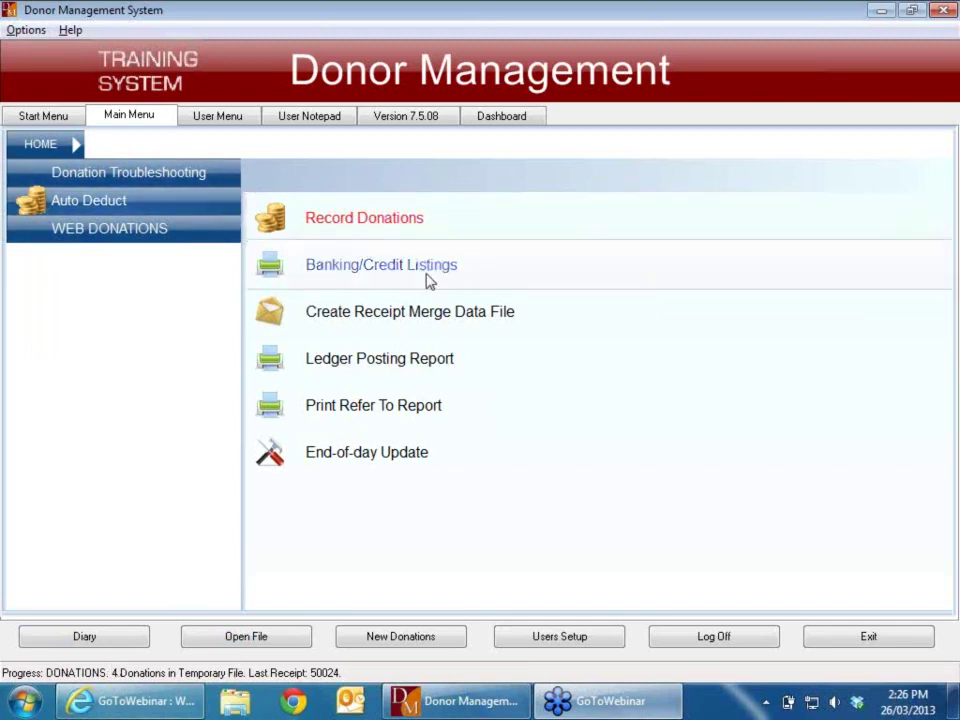
click(143, 176)
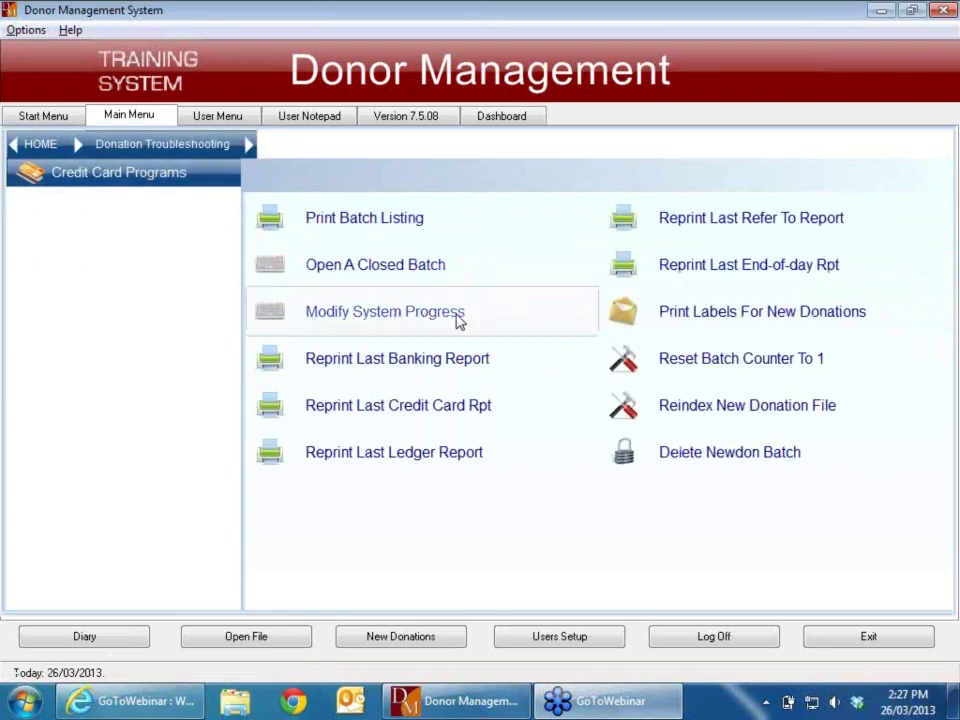
Step: Set the system progress back to DONATIONS, accepting the supervision warning
click(415, 318)
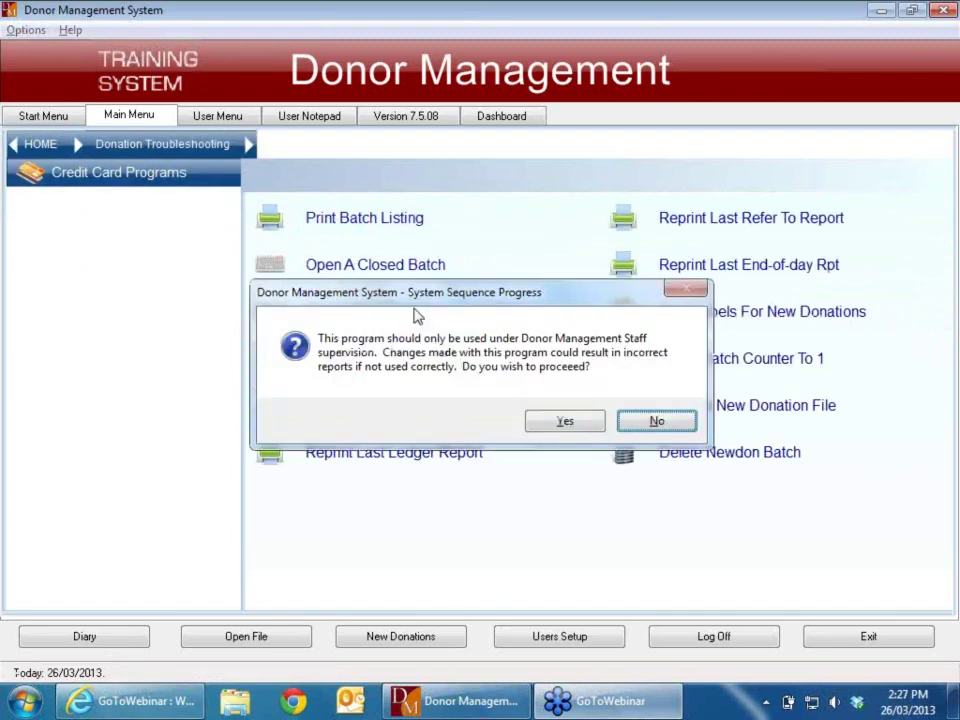
click(581, 425)
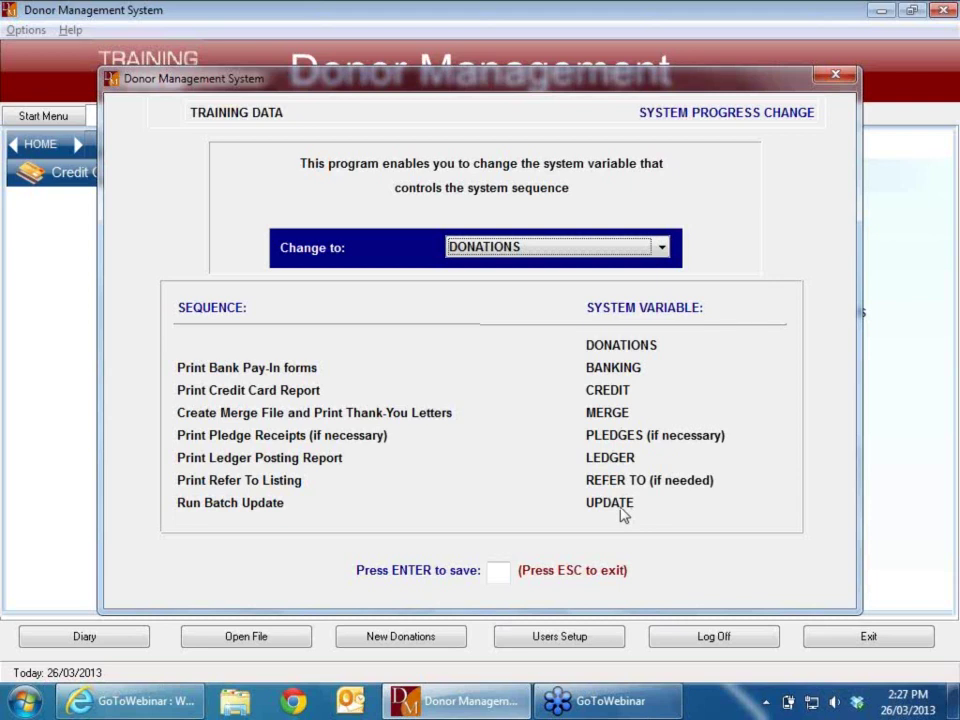
key(Escape)
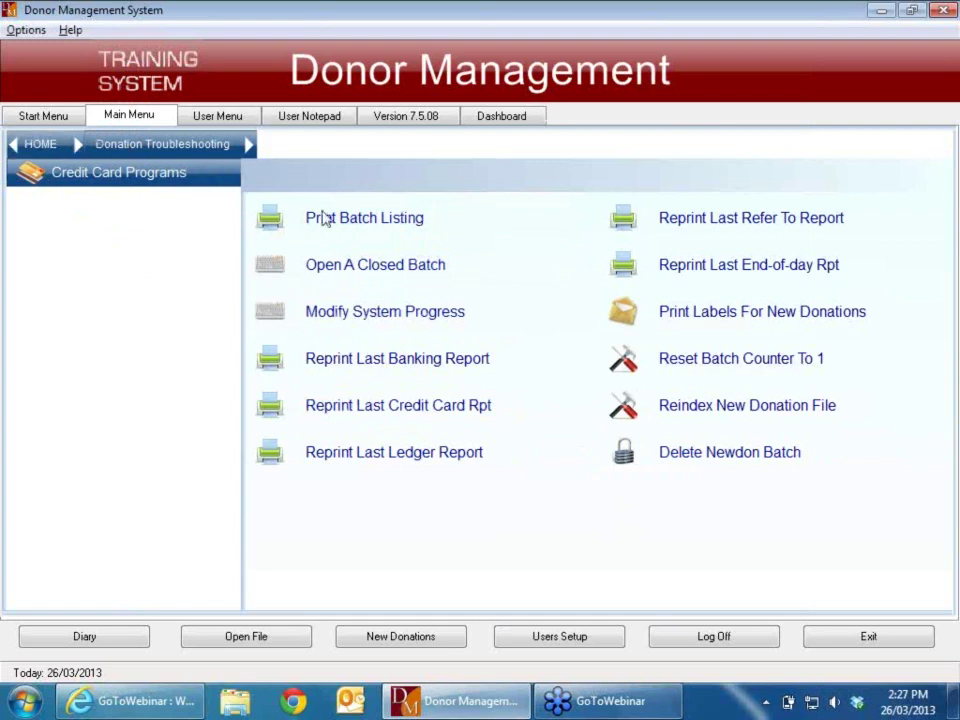
Step: Reopen closed batch 104 with progress reset to DONATIONS, without opening another batch
click(392, 274)
click(474, 443)
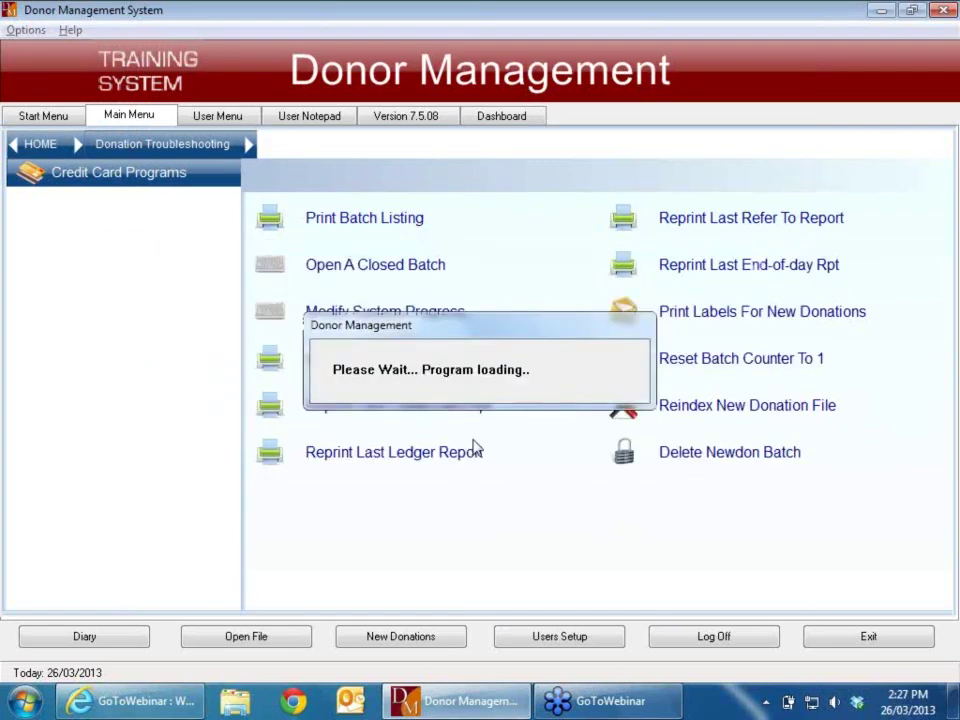
text(104)
key(Return)
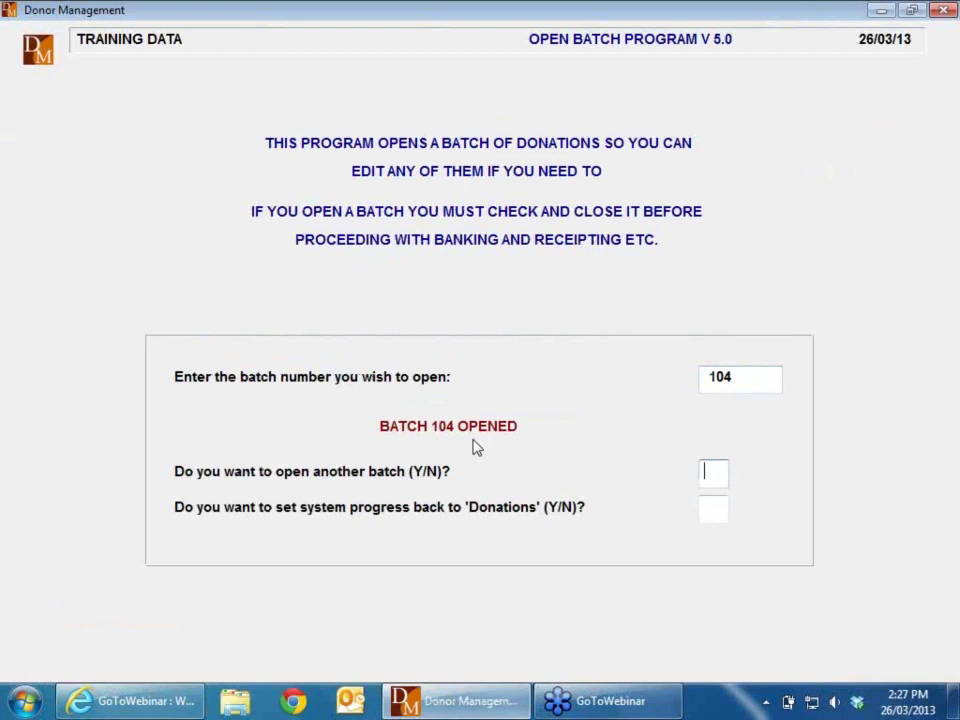
text(N)
key(Return)
text(Y)
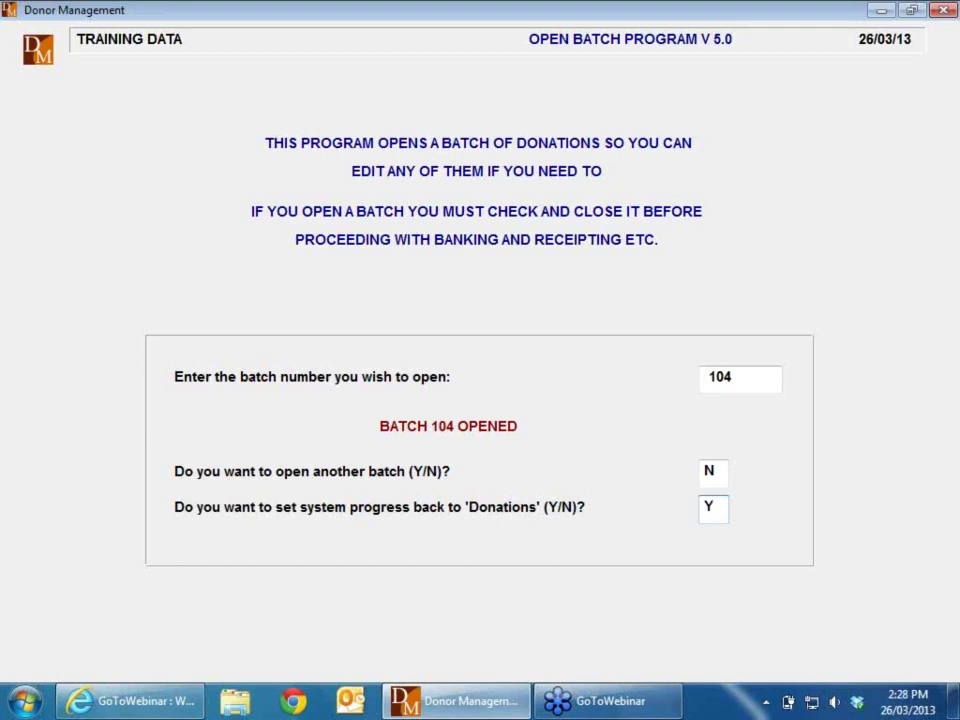
key(Return)
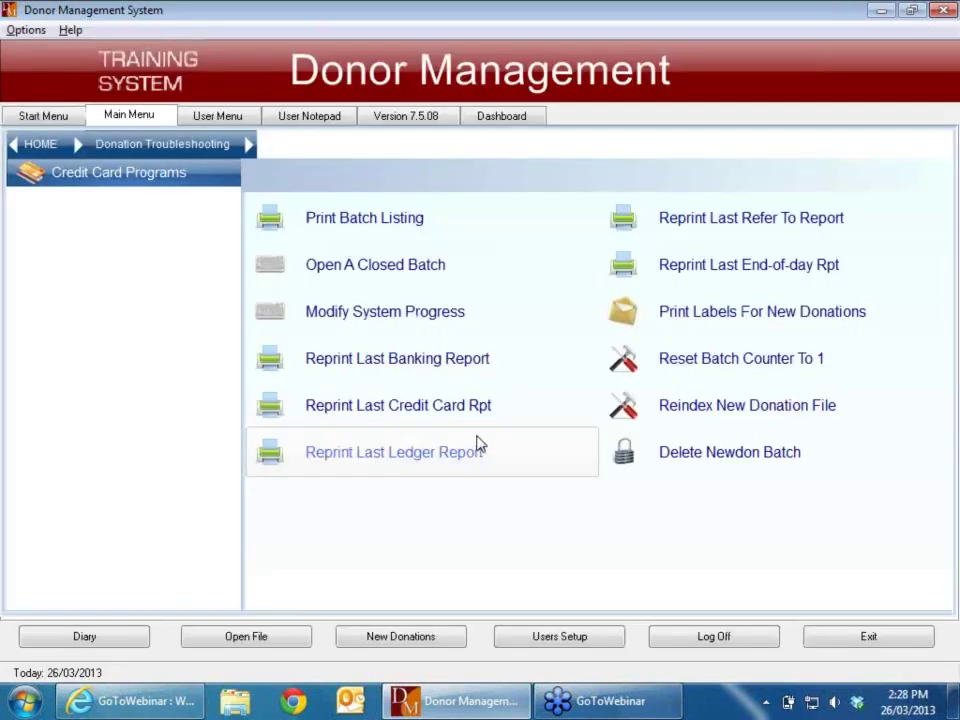
click(57, 120)
Step: Load existing batch 104 in Record Donations after dismissing the SecurePay test-mode notice
click(122, 167)
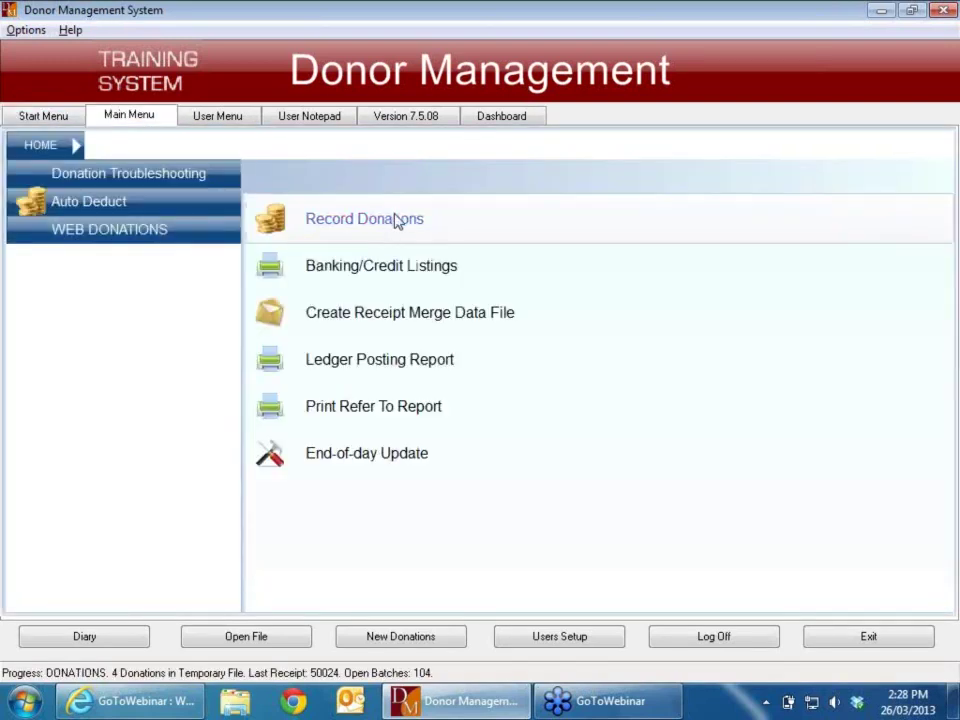
click(394, 221)
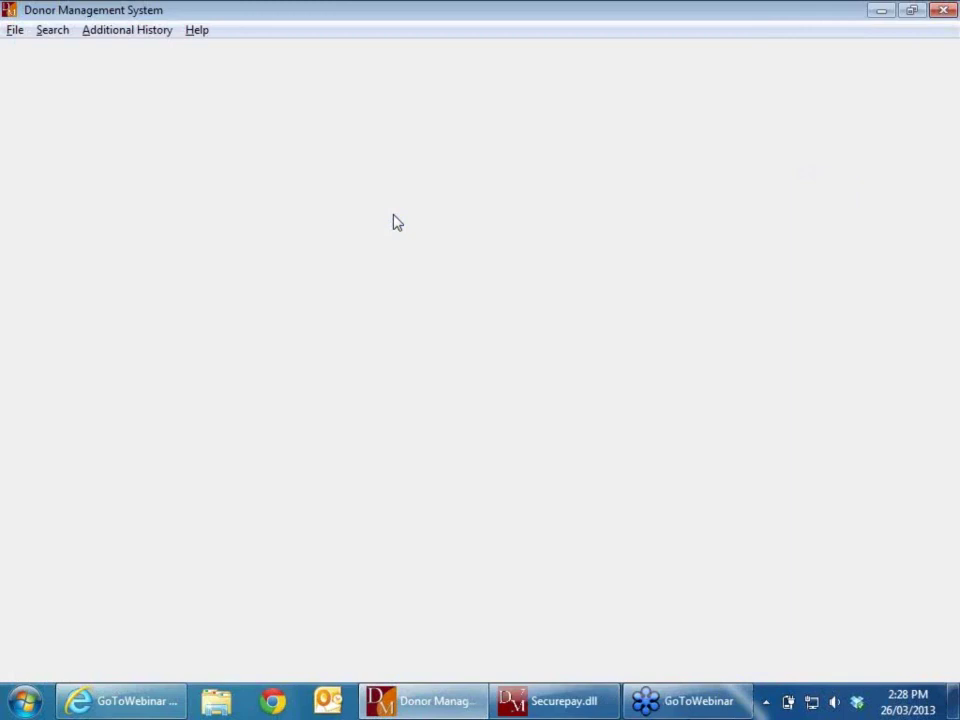
click(505, 410)
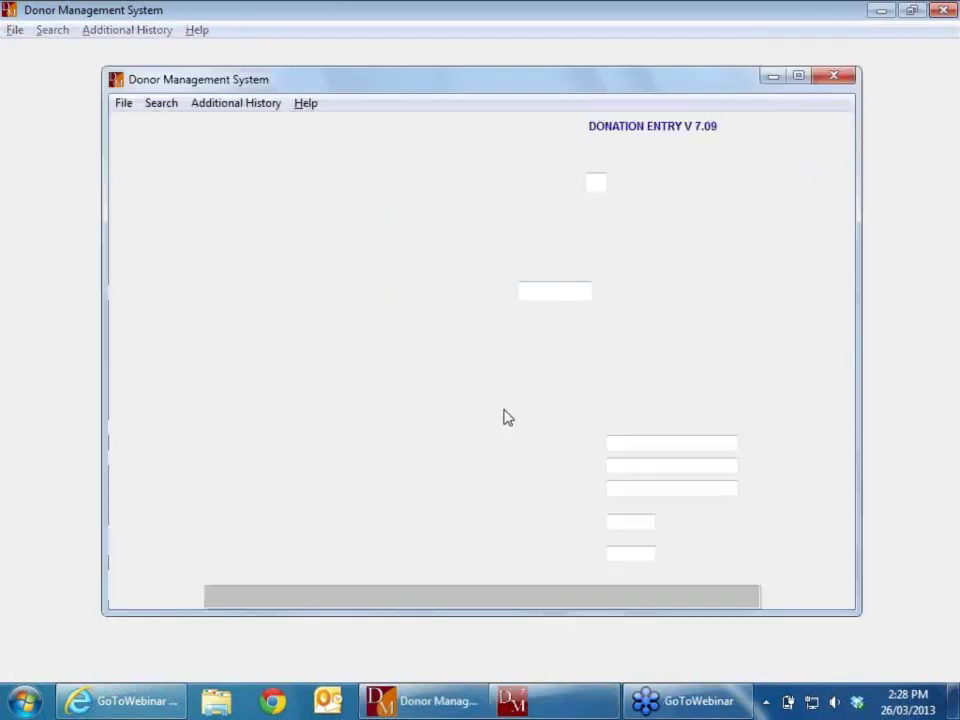
text(N)
key(Return)
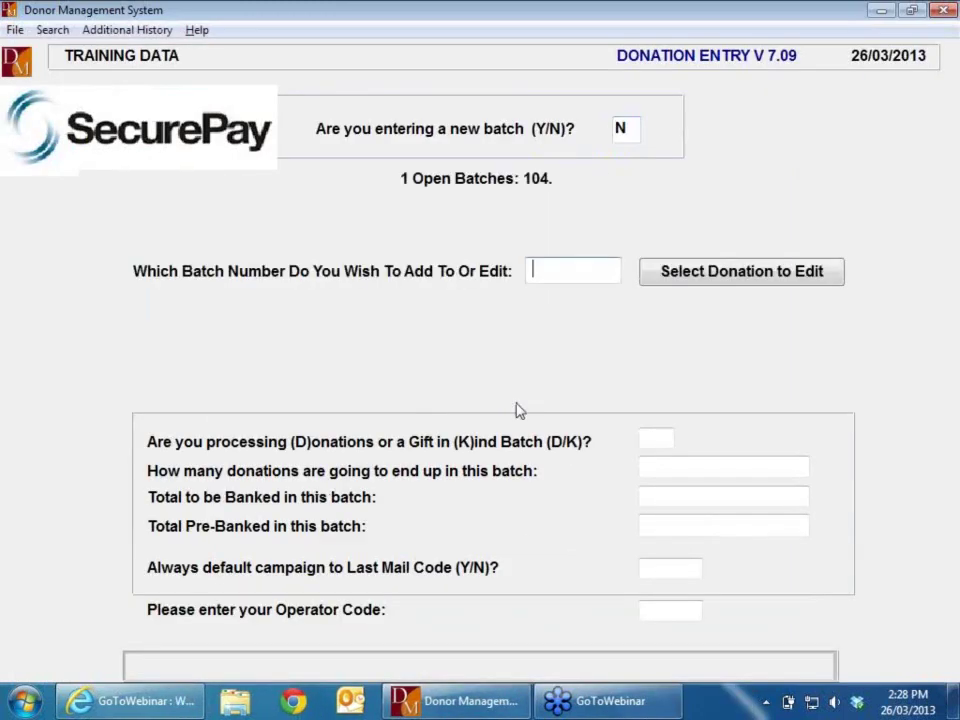
text(104)
key(Return)
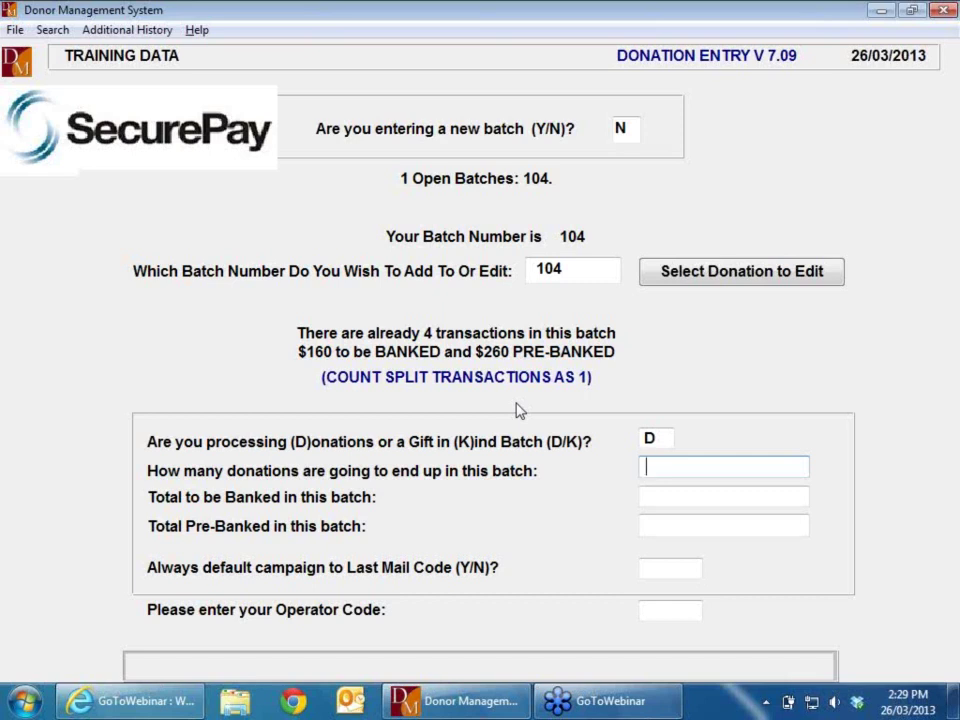
Step: Change batch 104's header to 3 donations, $100.00 banked and $260.00 pre-banked, leaving it open
text(3)
key(Return)
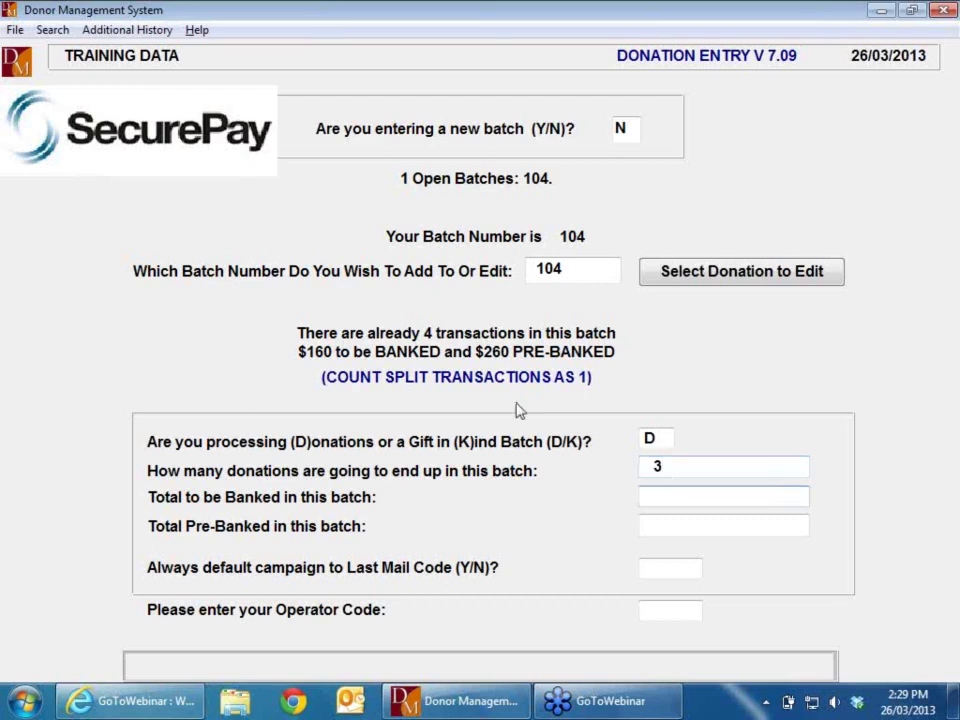
text(100)
key(Return)
text(260)
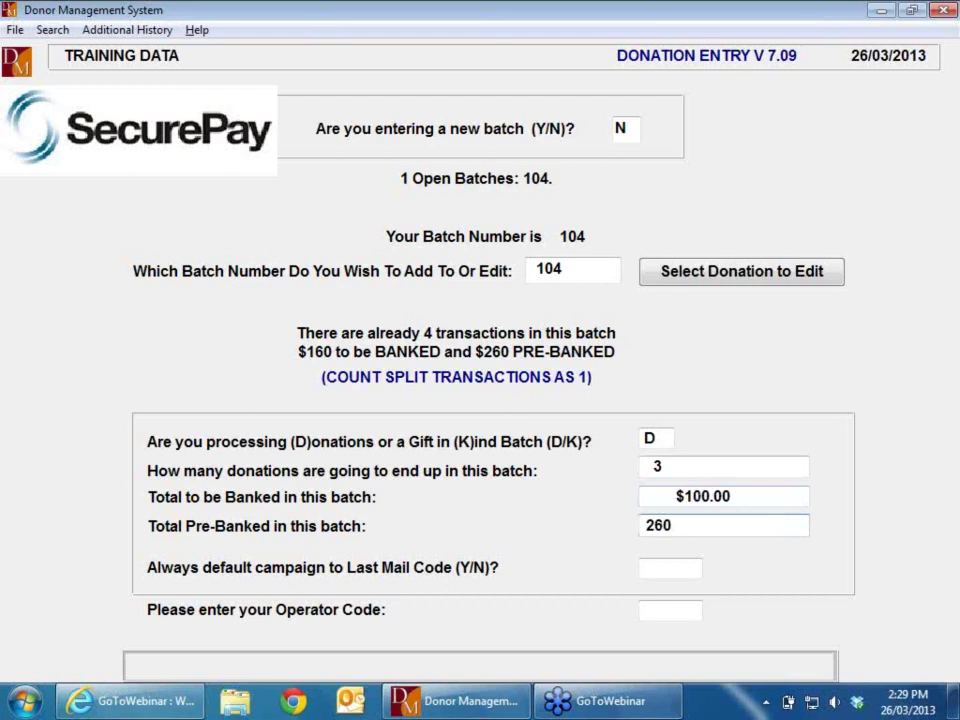
key(Return)
key(Return)
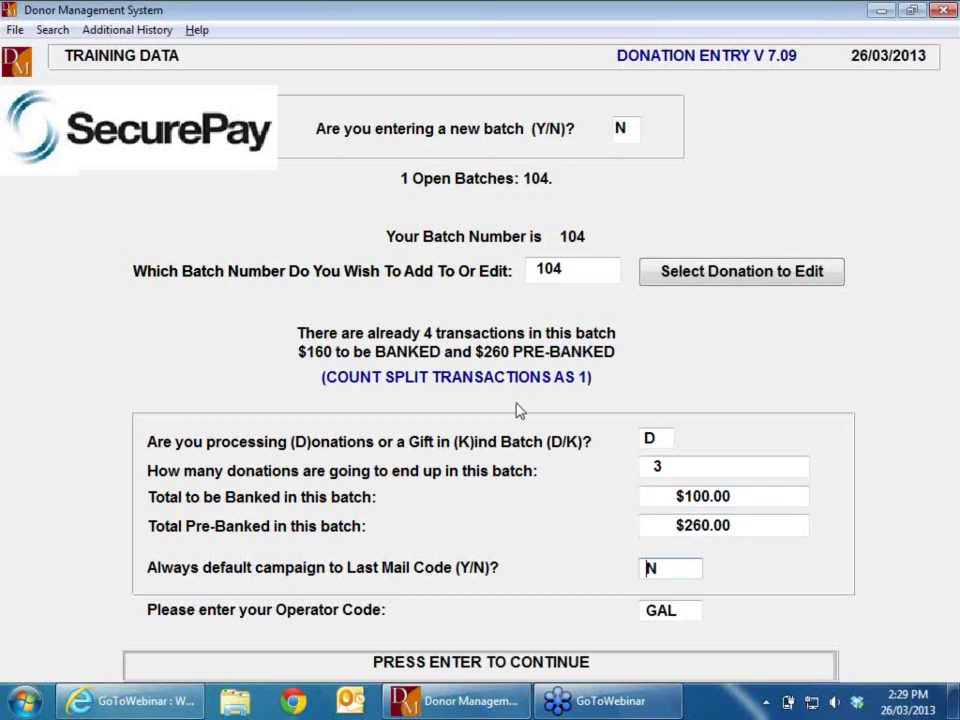
key(Return)
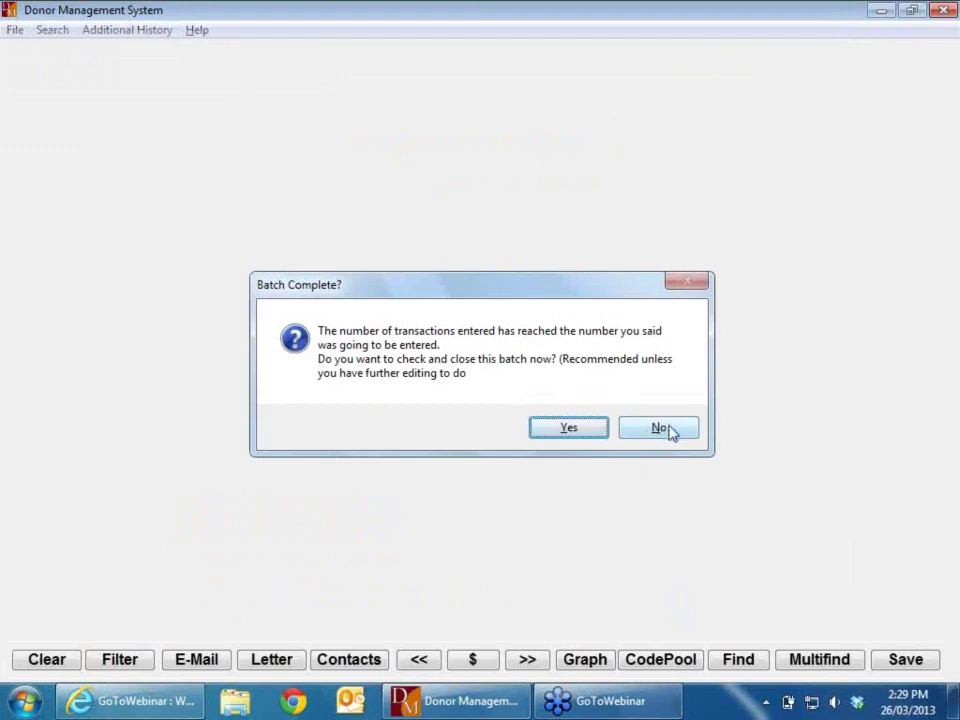
click(662, 428)
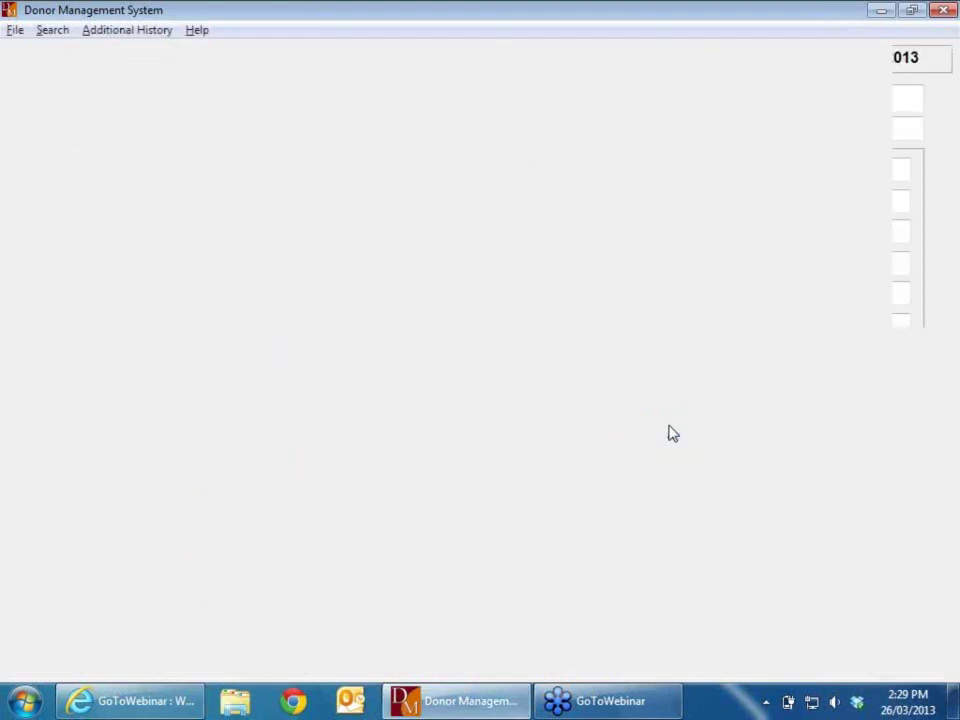
Step: Bring up the donor's duplicate $60.00 cash donation by donor number and mark it for deletion
text(1235)
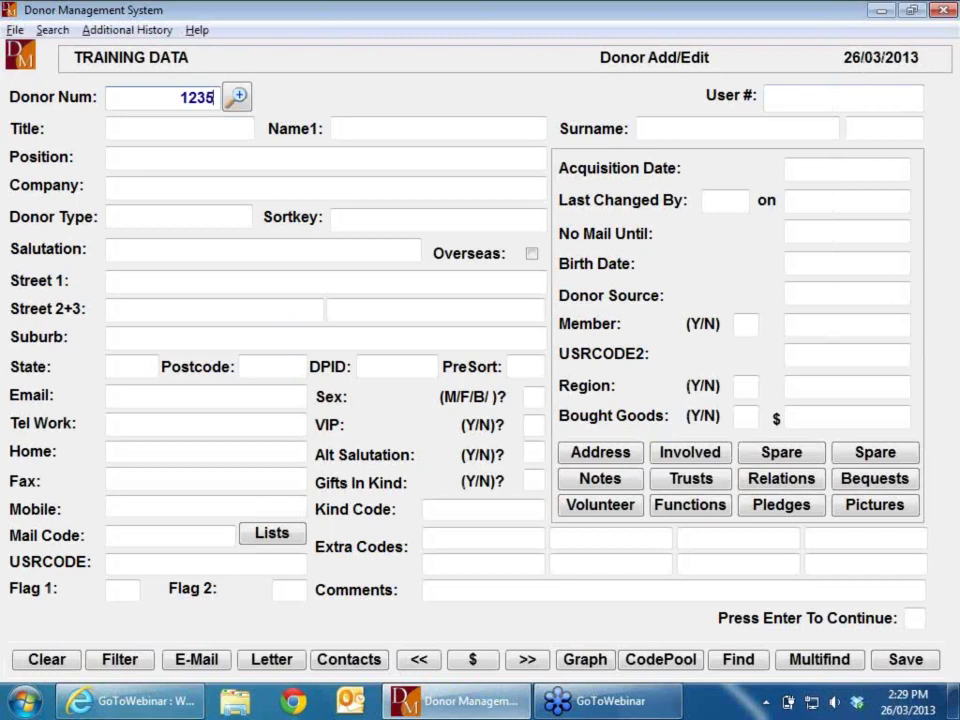
key(Return)
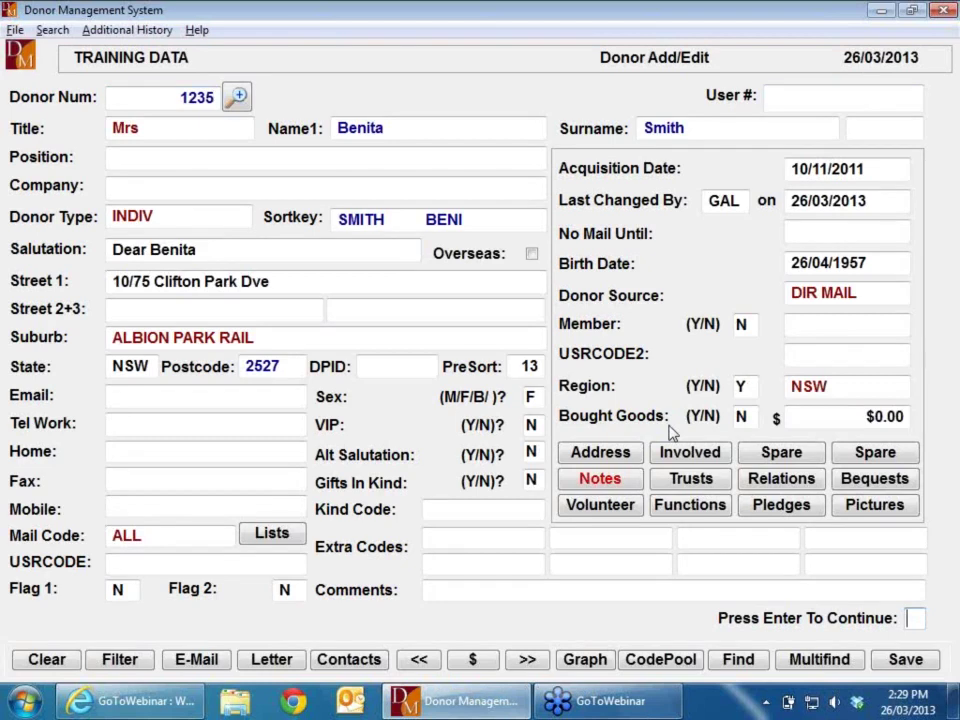
key(Return)
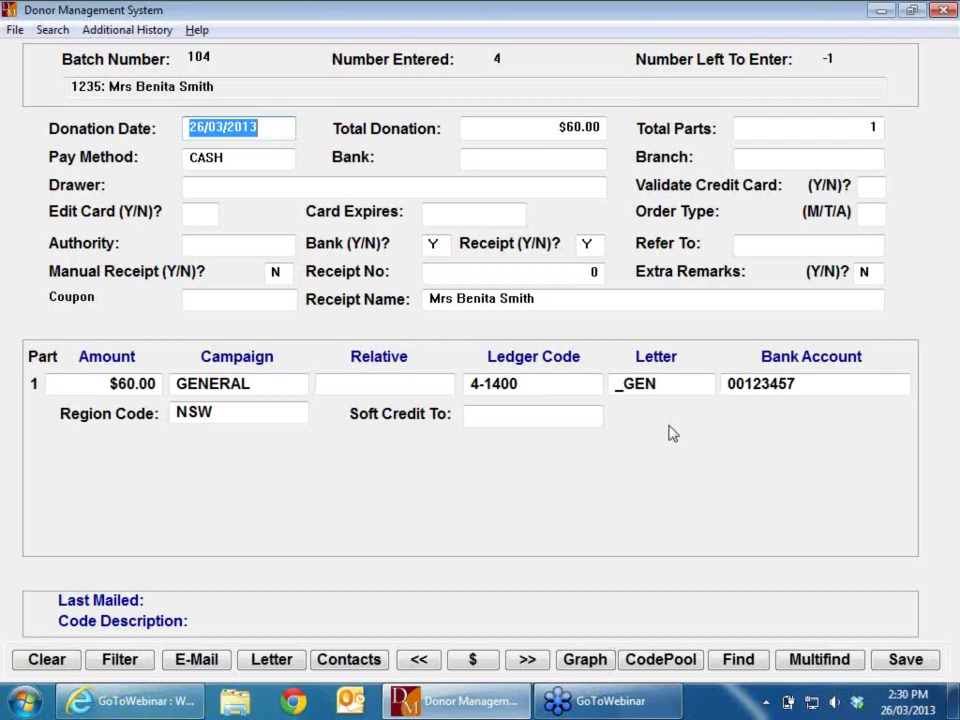
key(Delete)
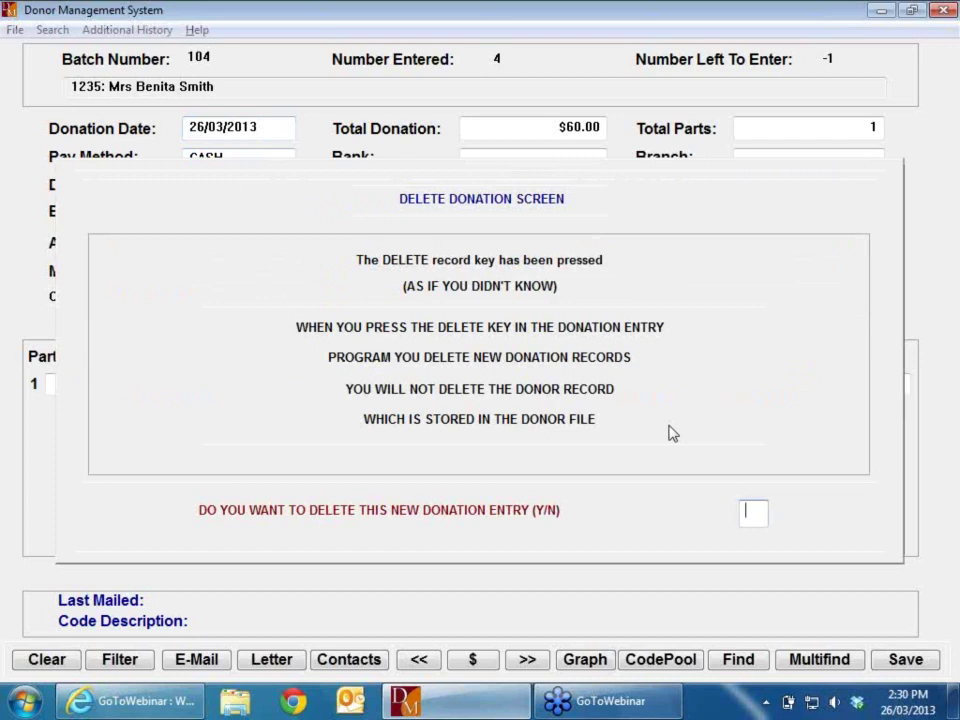
Step: Confirm deleting the duplicate donation and close batch 104 with 3 transactions
text(Y)
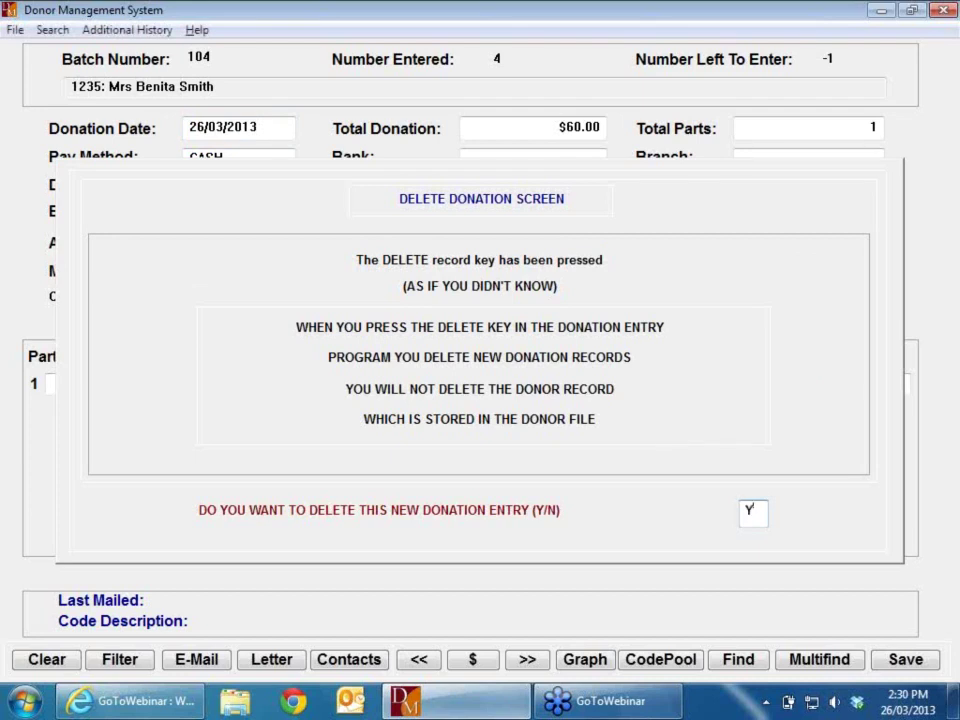
key(Return)
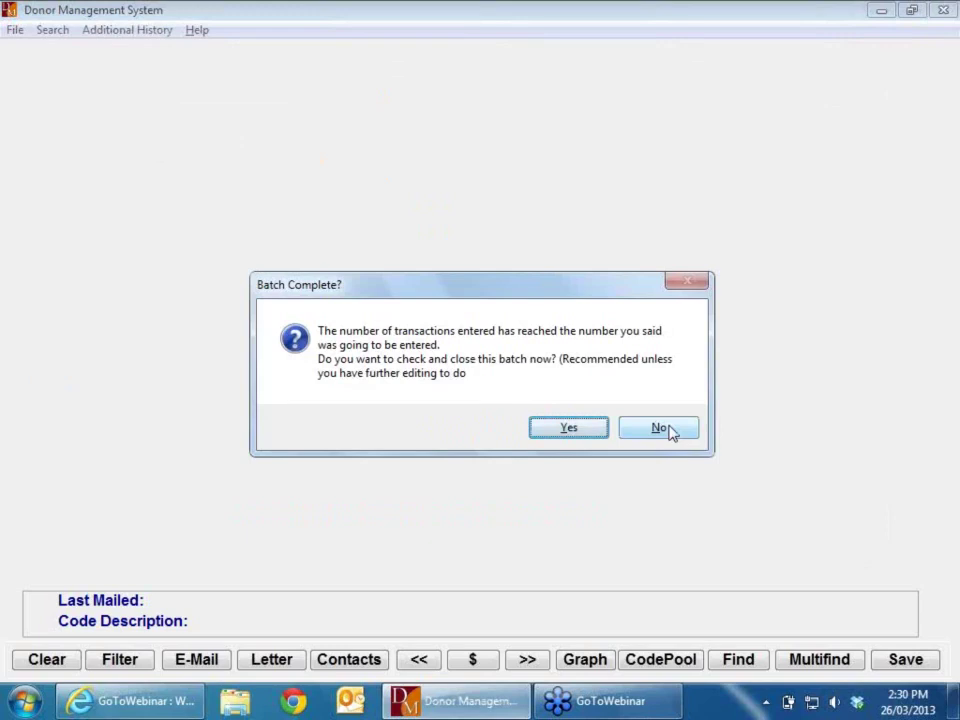
click(567, 429)
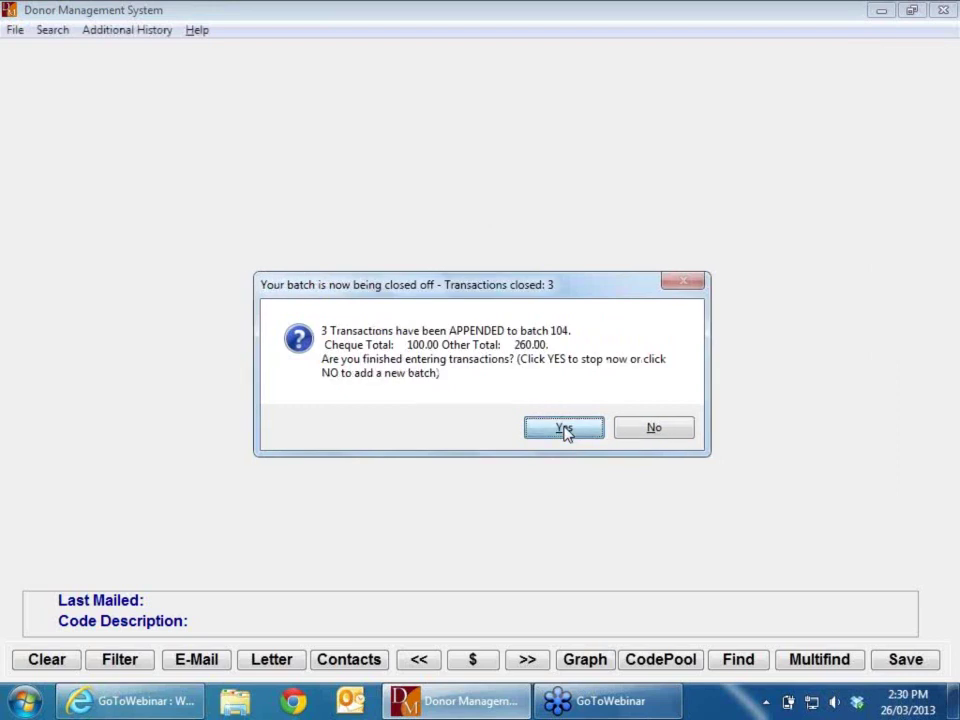
click(565, 429)
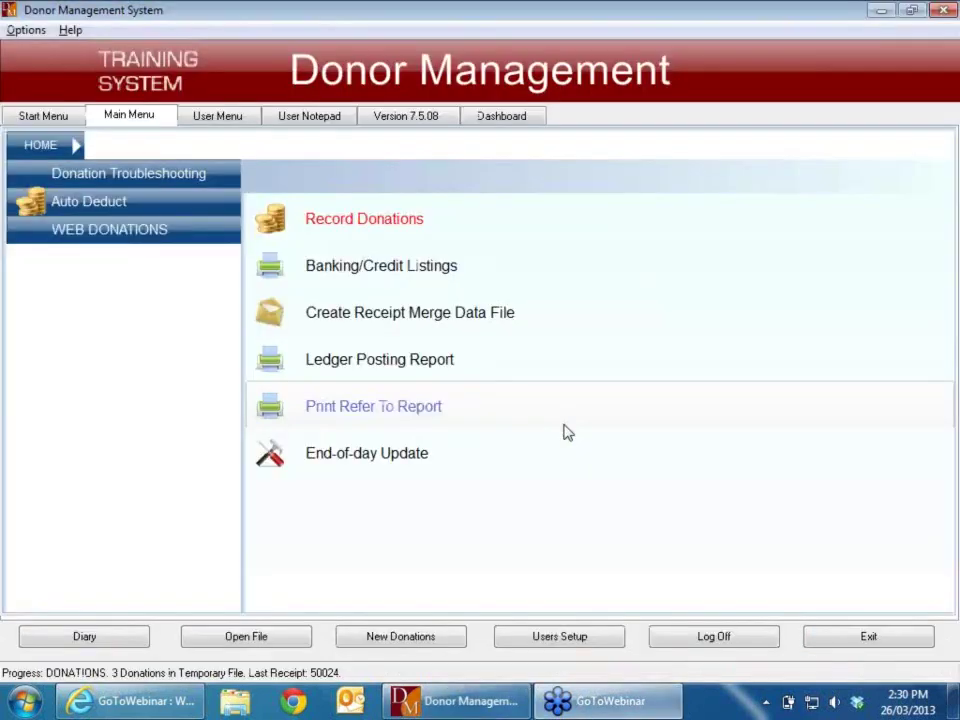
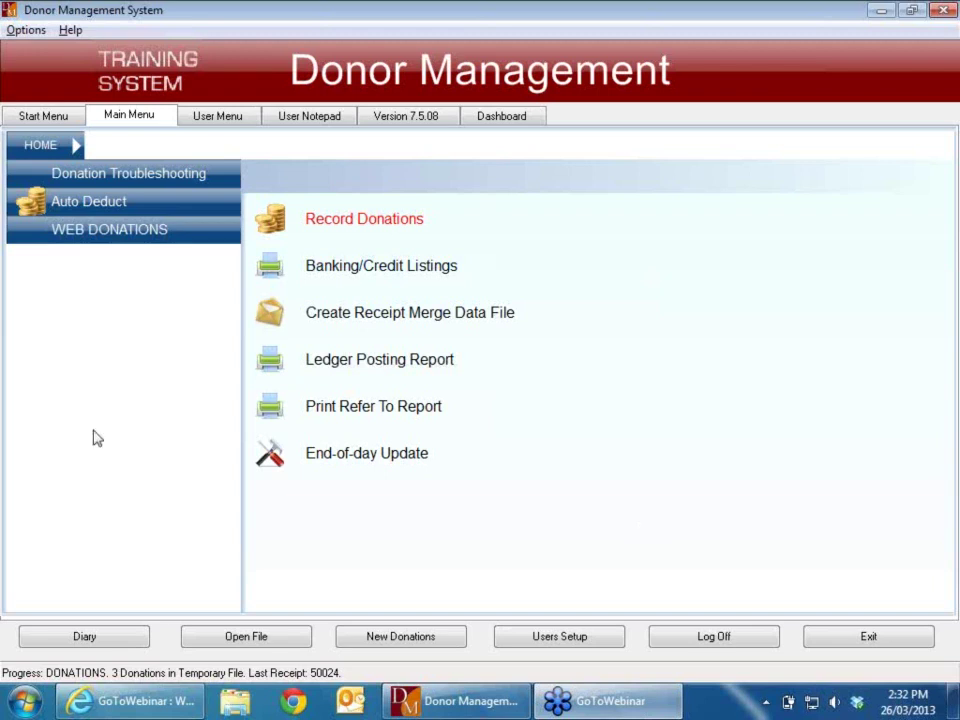
Step: Load donor number 2 in Donor Entry and show their full transaction history (80 transactions, $3,597.74)
click(58, 117)
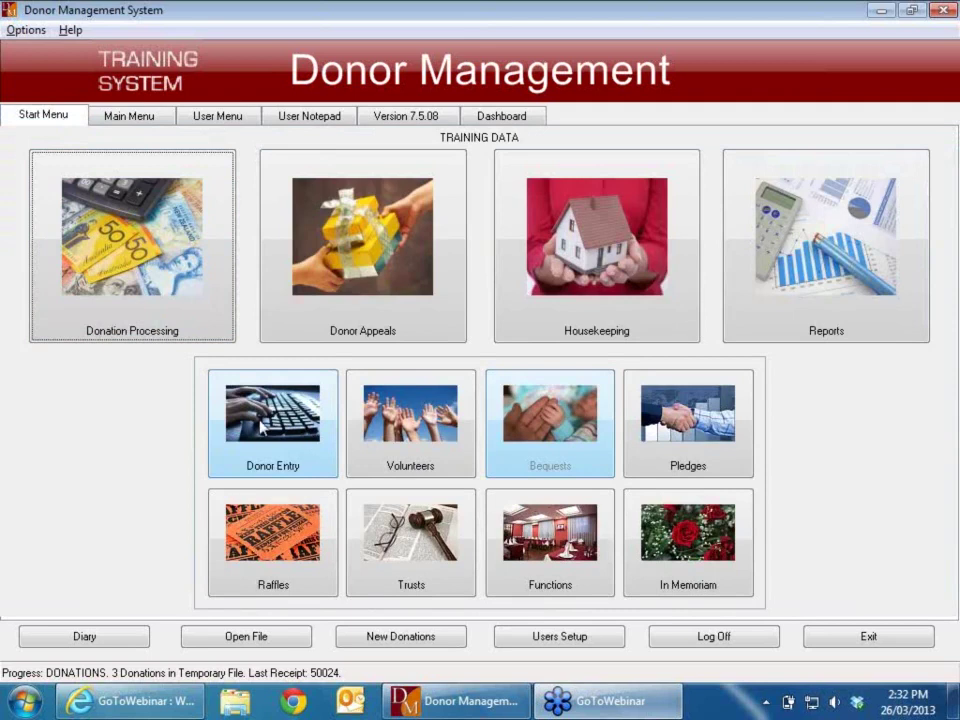
click(292, 462)
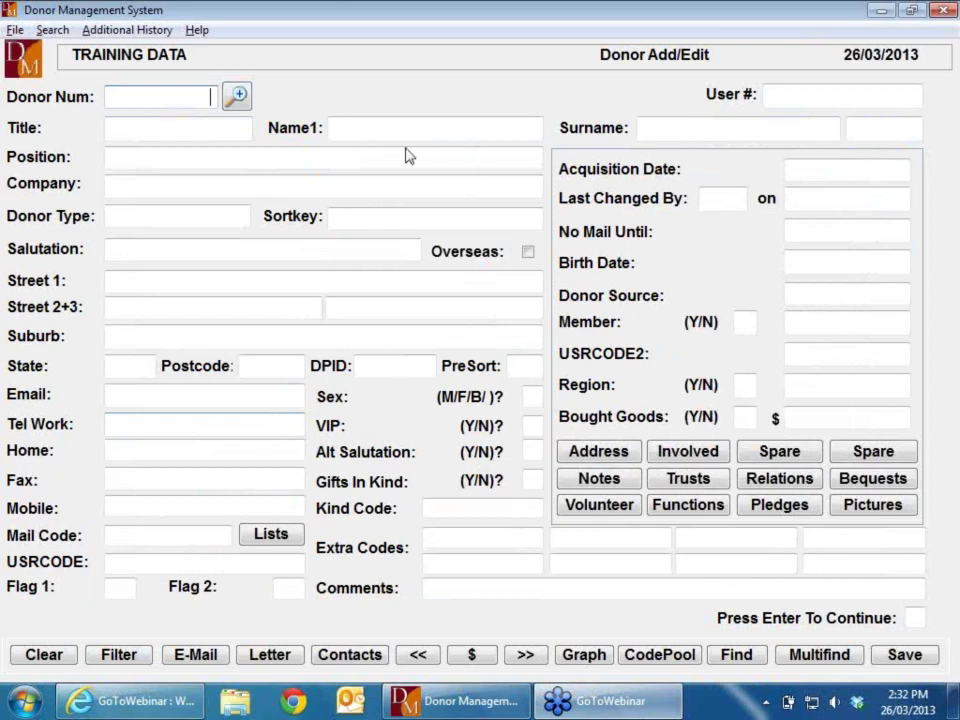
text(2)
key(Return)
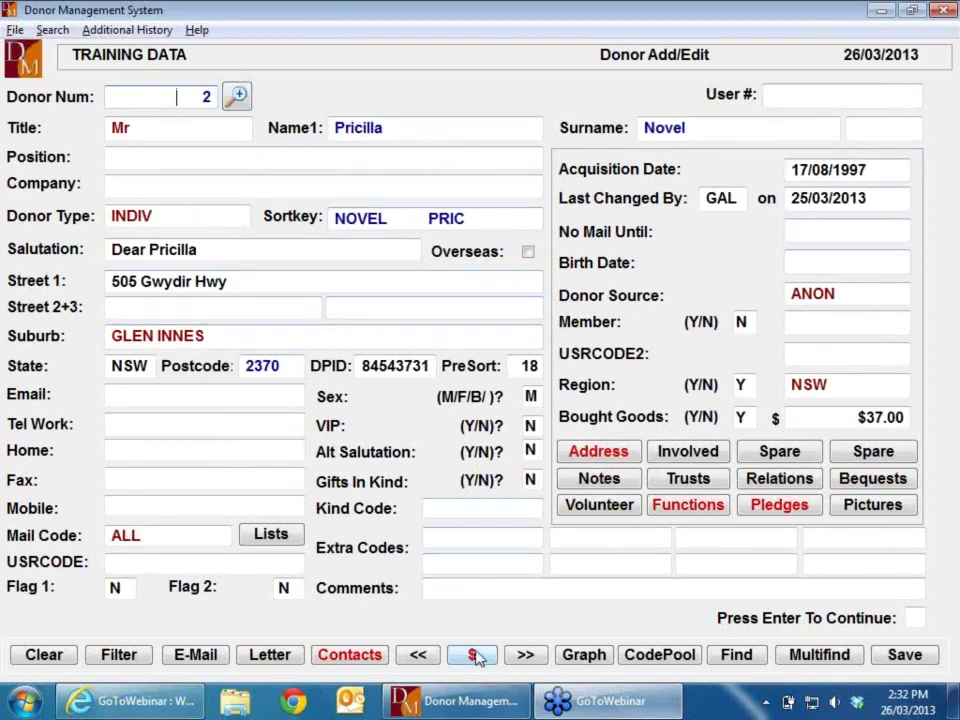
click(476, 655)
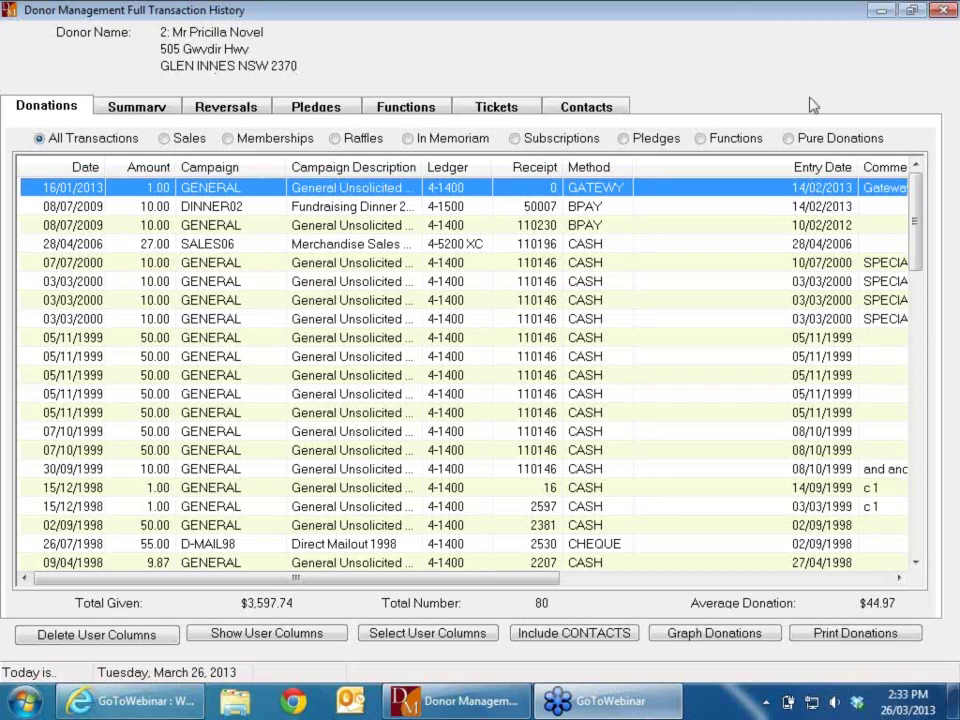
Step: Close donor 2's history, then review donor 1's full transaction history
click(948, 6)
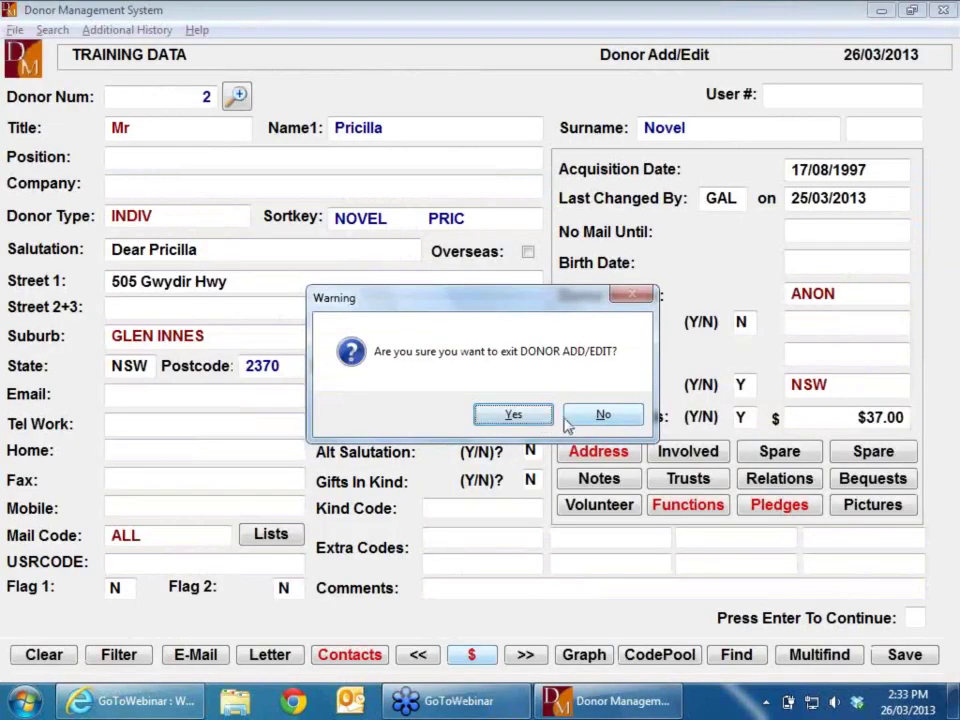
click(604, 413)
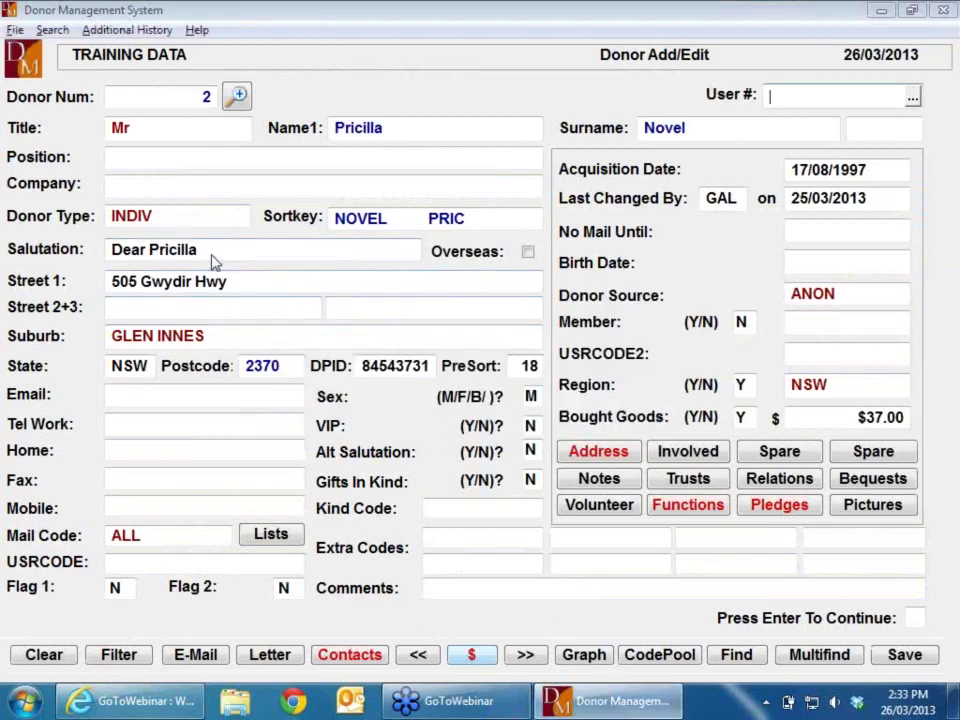
key(Page_Up)
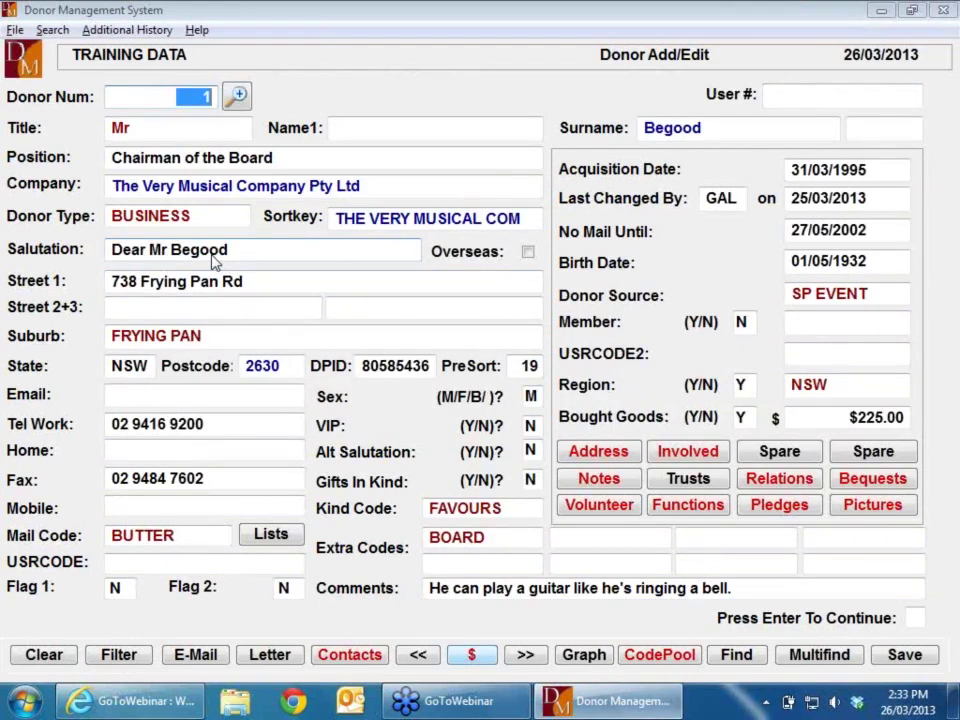
key(Return)
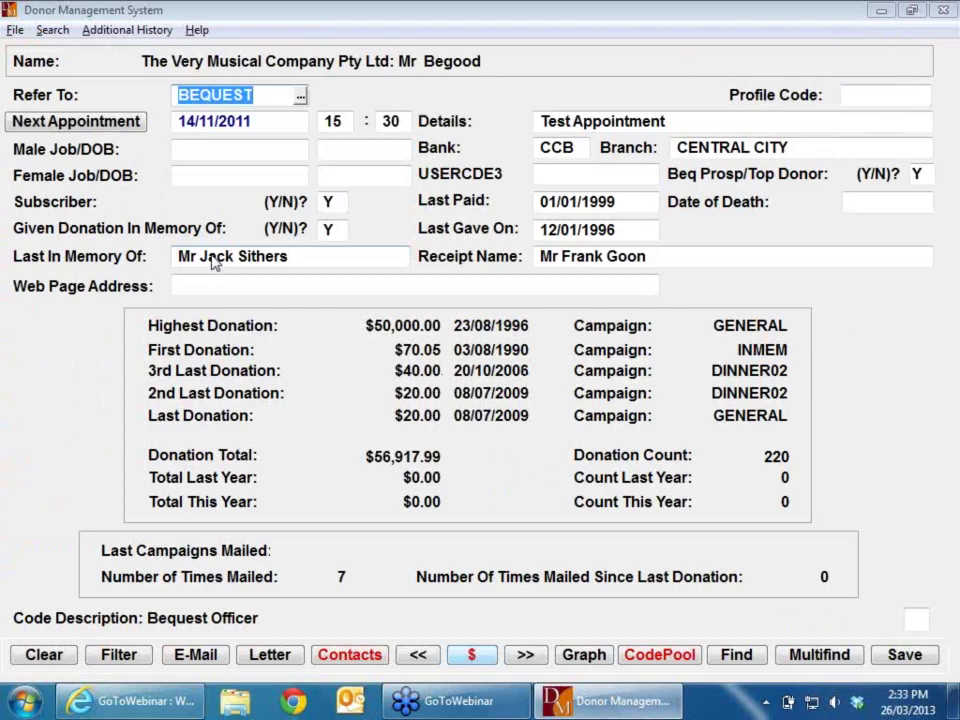
key(Return)
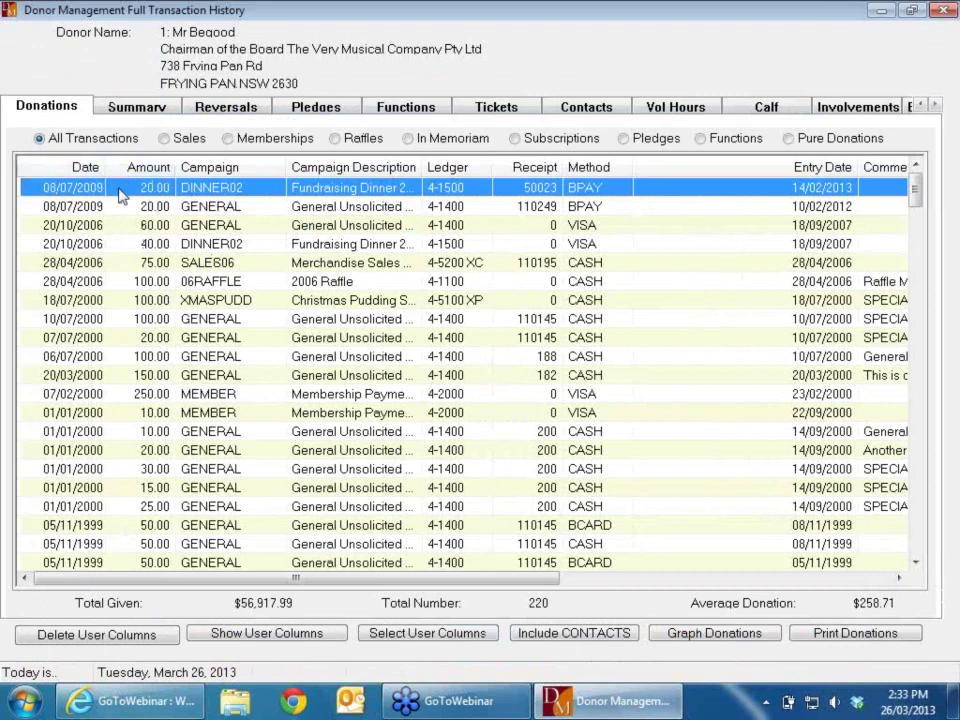
key(Escape)
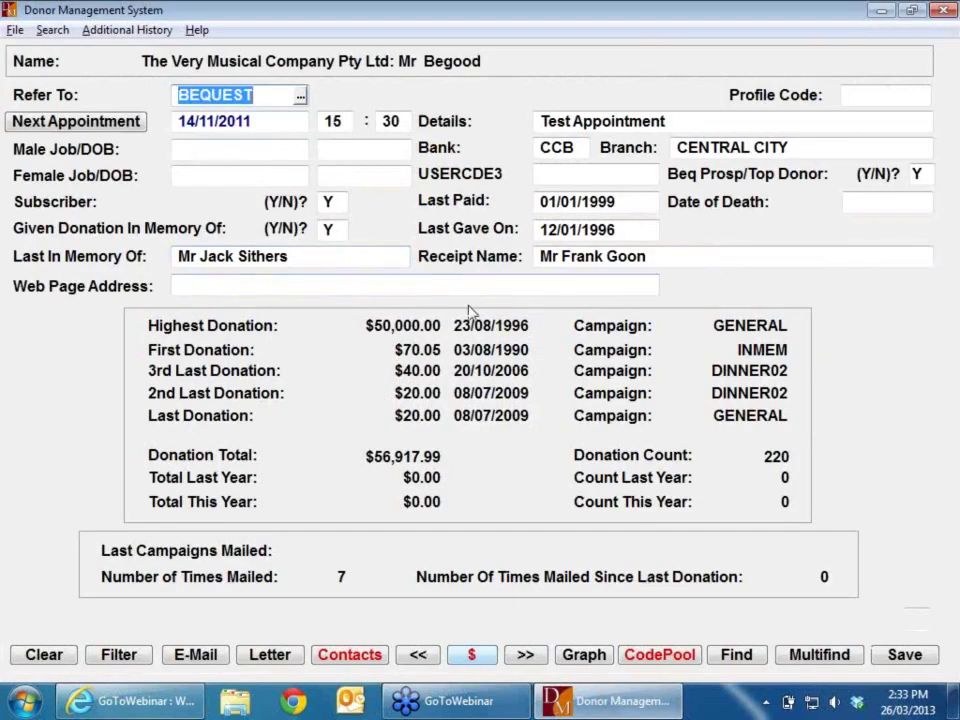
key(Escape)
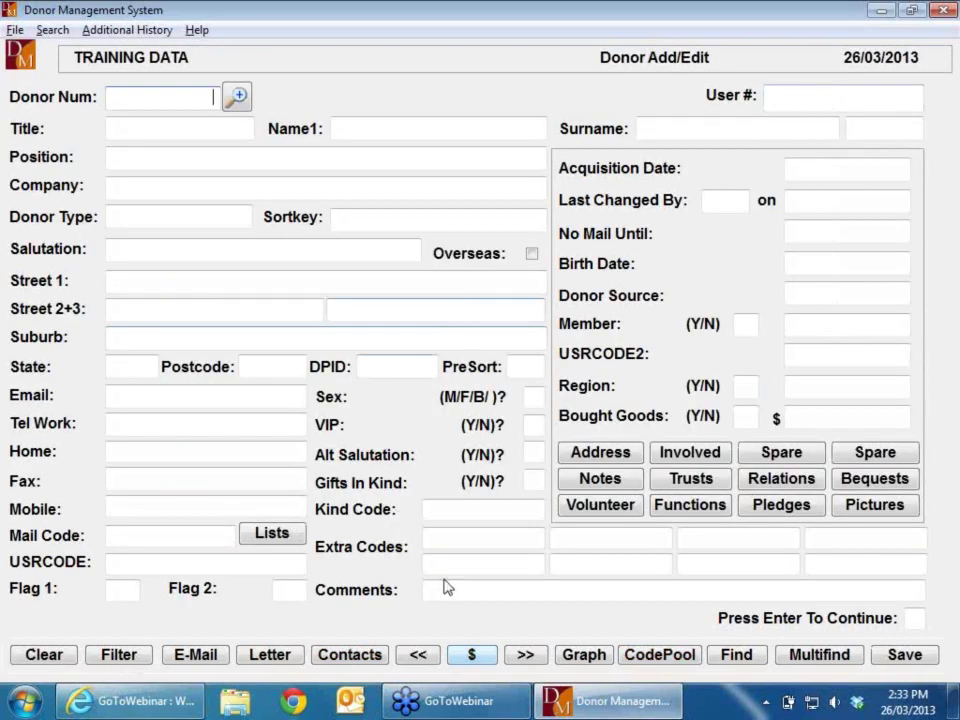
Step: Review donor 6424's transaction history, then request to exit the Donor Add/Edit form
click(419, 654)
click(486, 656)
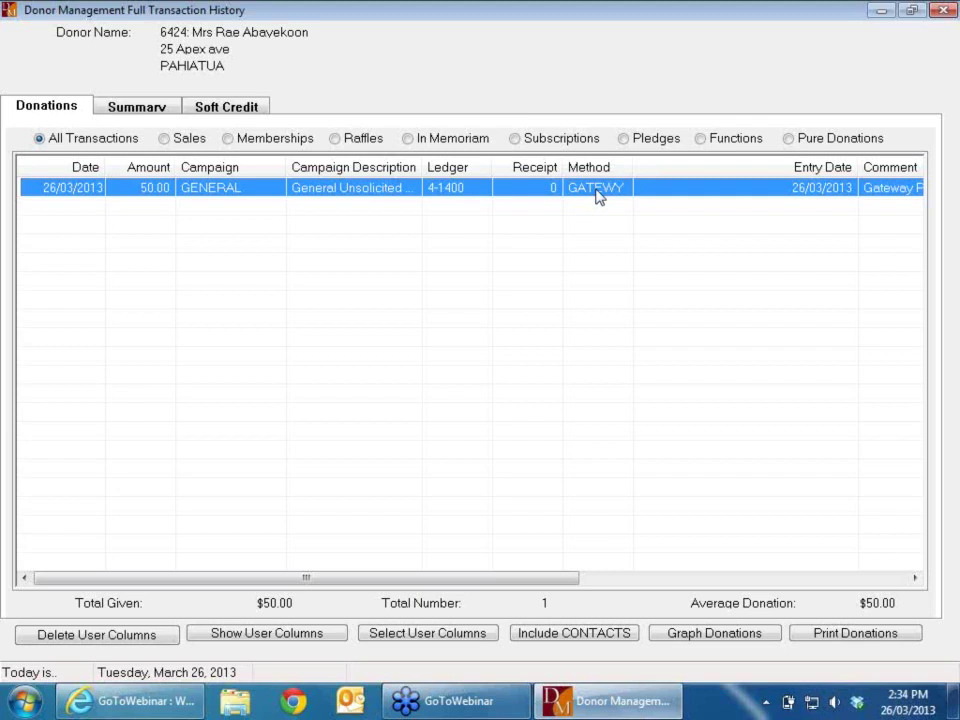
key(Escape)
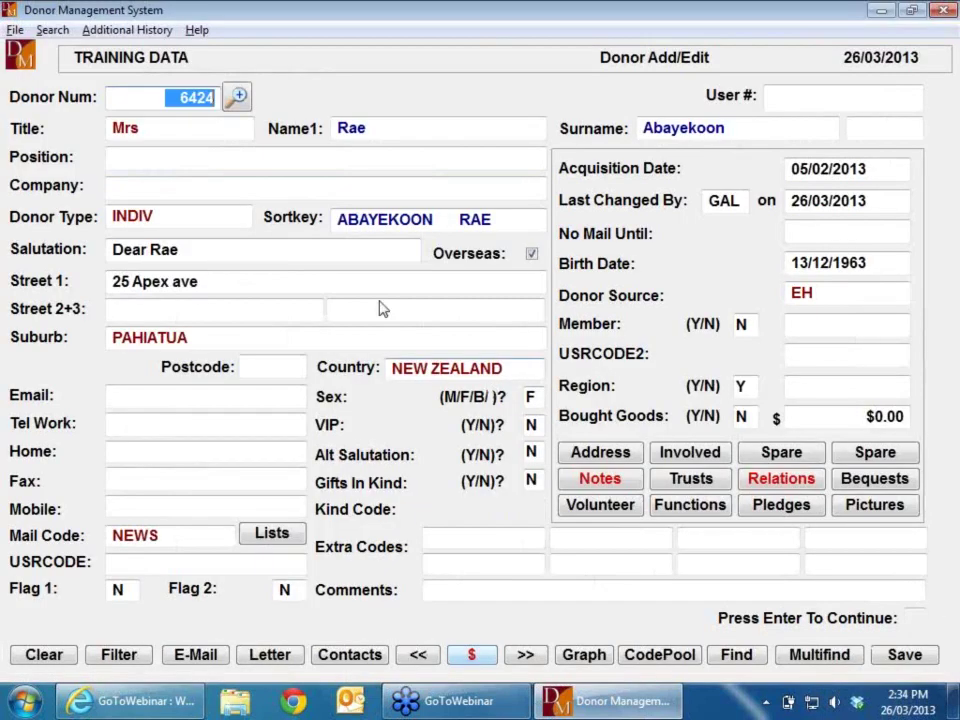
key(Escape)
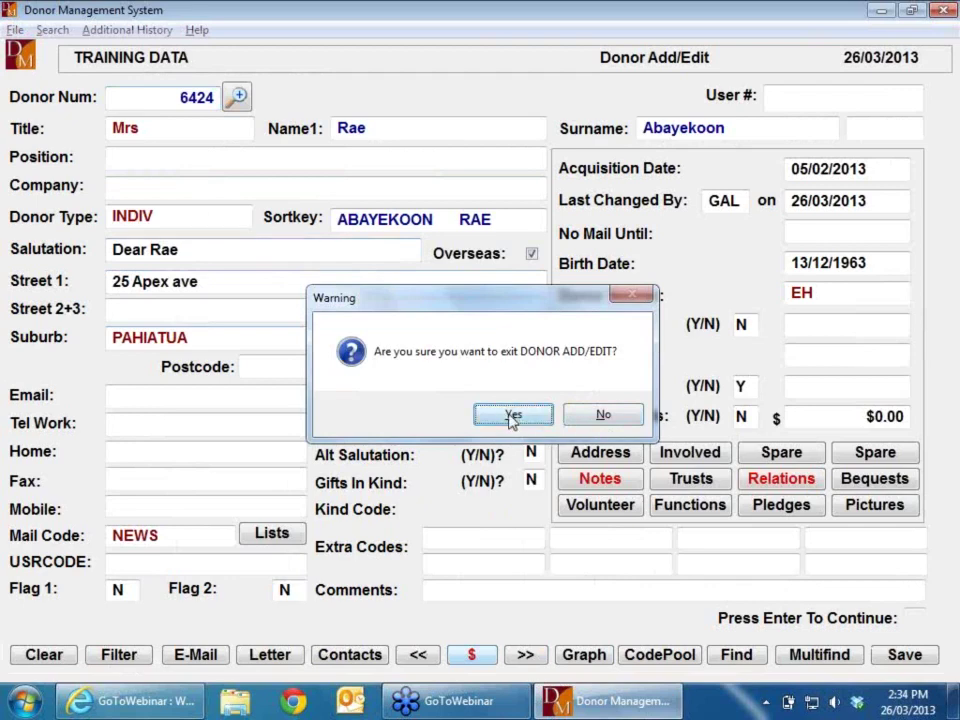
Step: Leave Donor Add/Edit and start a new donations batch in Record Donations
click(512, 416)
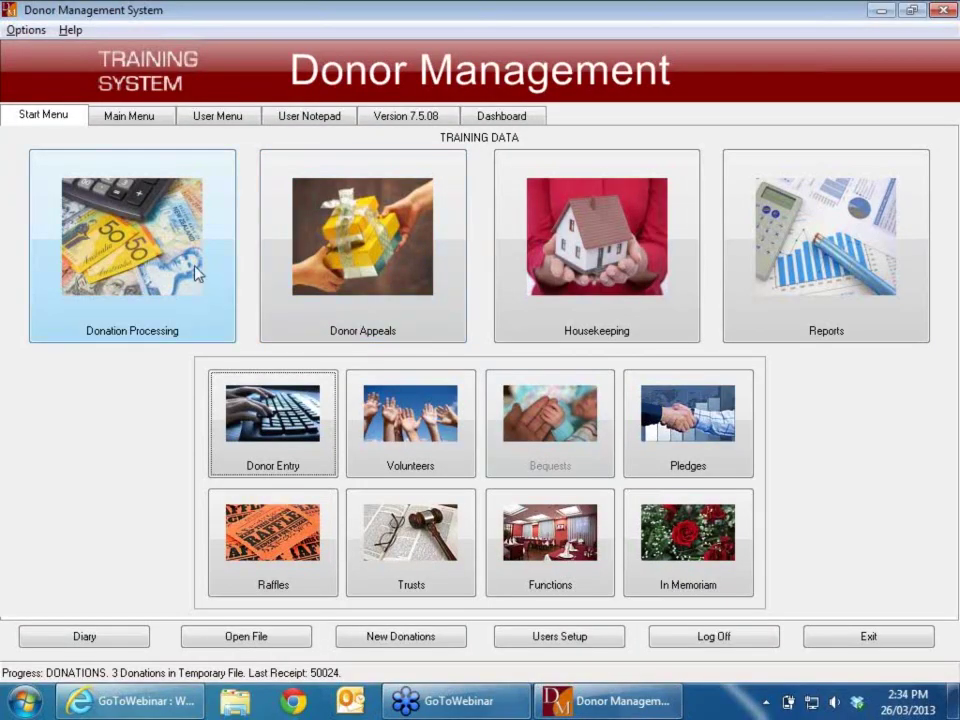
click(117, 240)
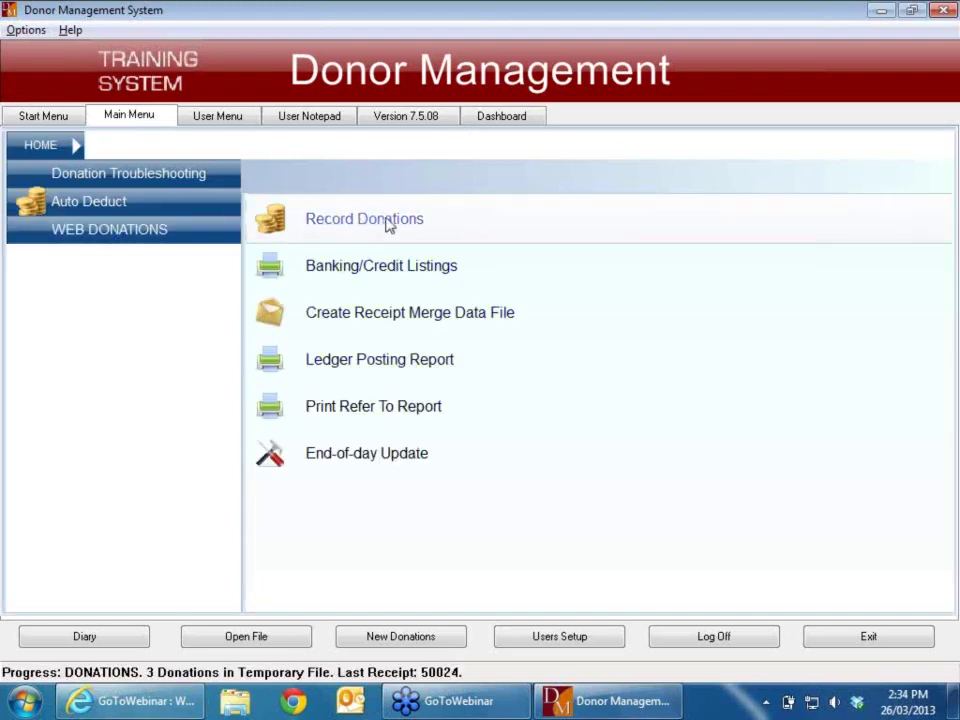
click(389, 222)
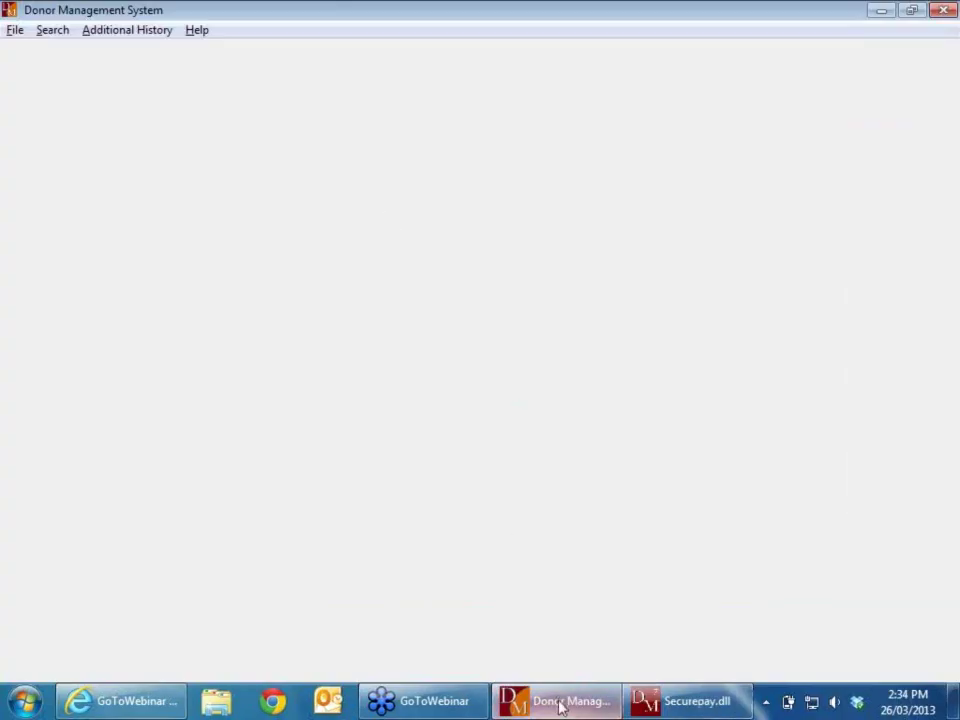
click(497, 407)
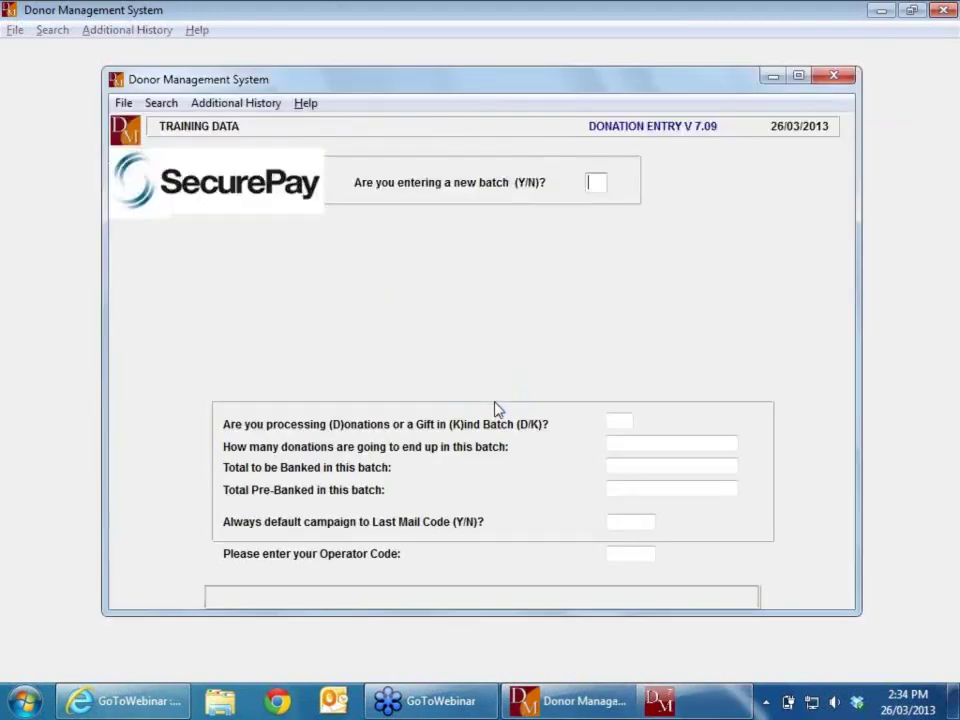
text(Y)
key(Return)
Step: Set batch 105 to 1 donation, no banked total and $100 pre-banked
text(D)
key(Return)
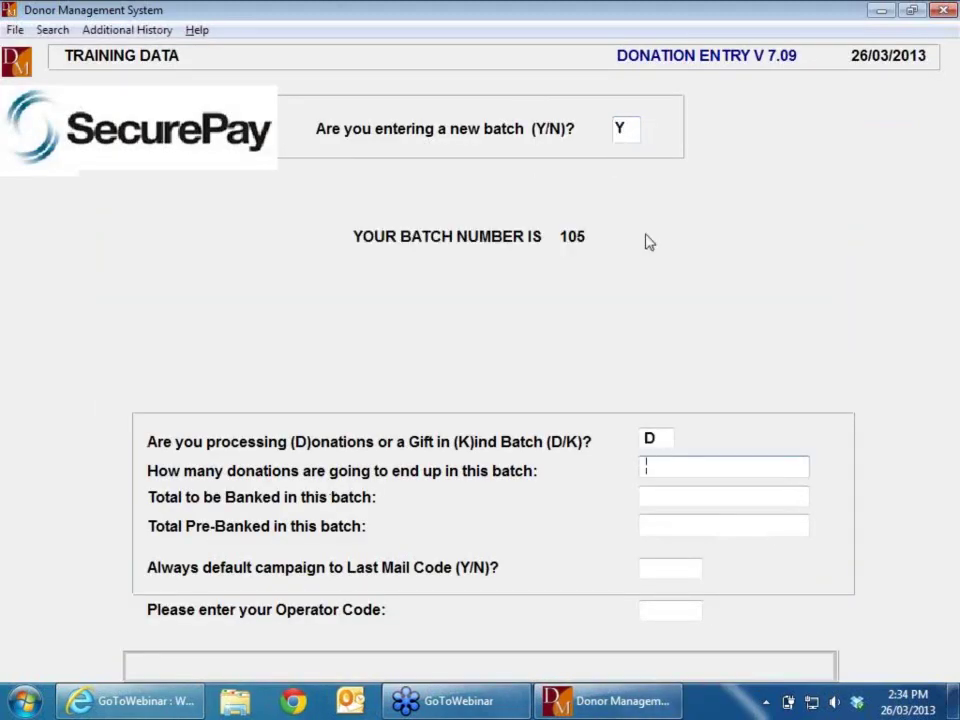
text(2)
key(BackSpace)
text(1)
key(Return)
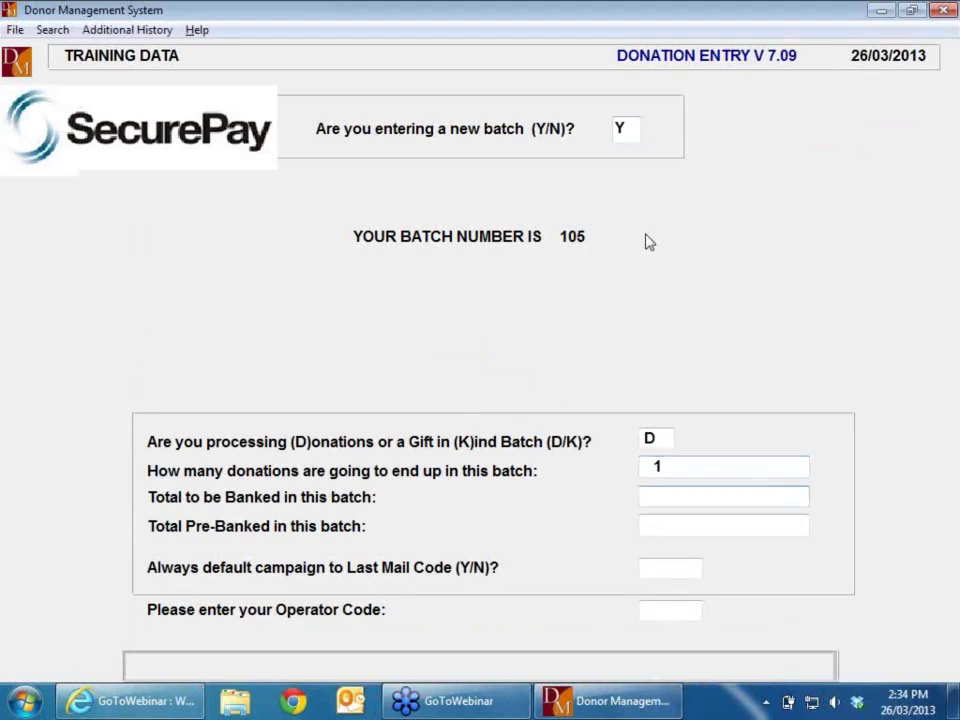
text(100)
key(BackSpace)
key(BackSpace)
key(BackSpace)
key(Return)
text(1000)
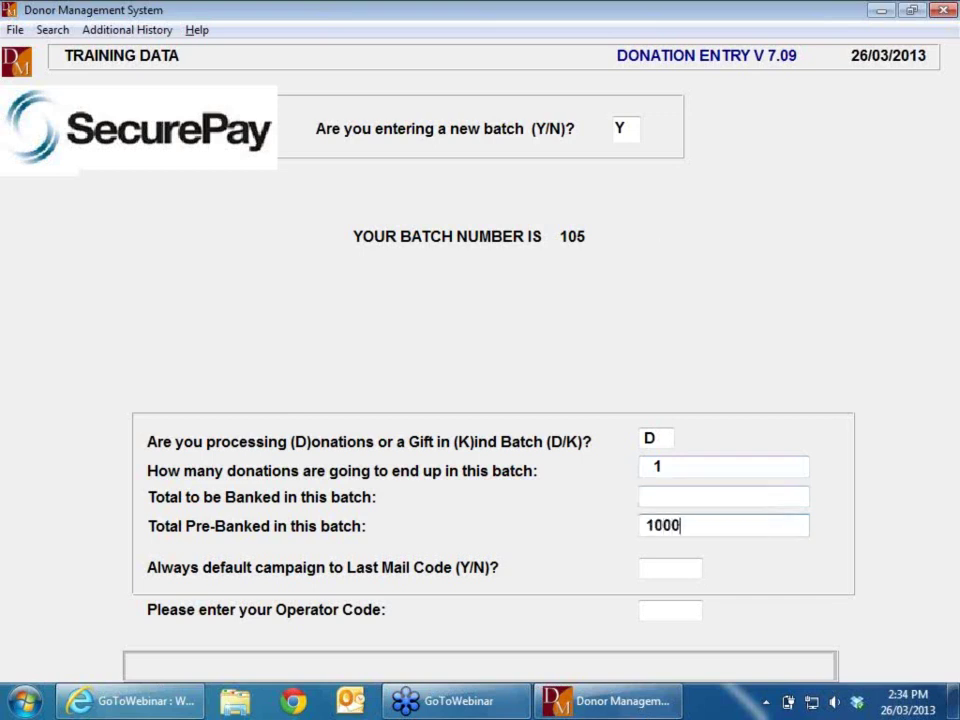
key(BackSpace)
key(Return)
key(Return)
key(Return)
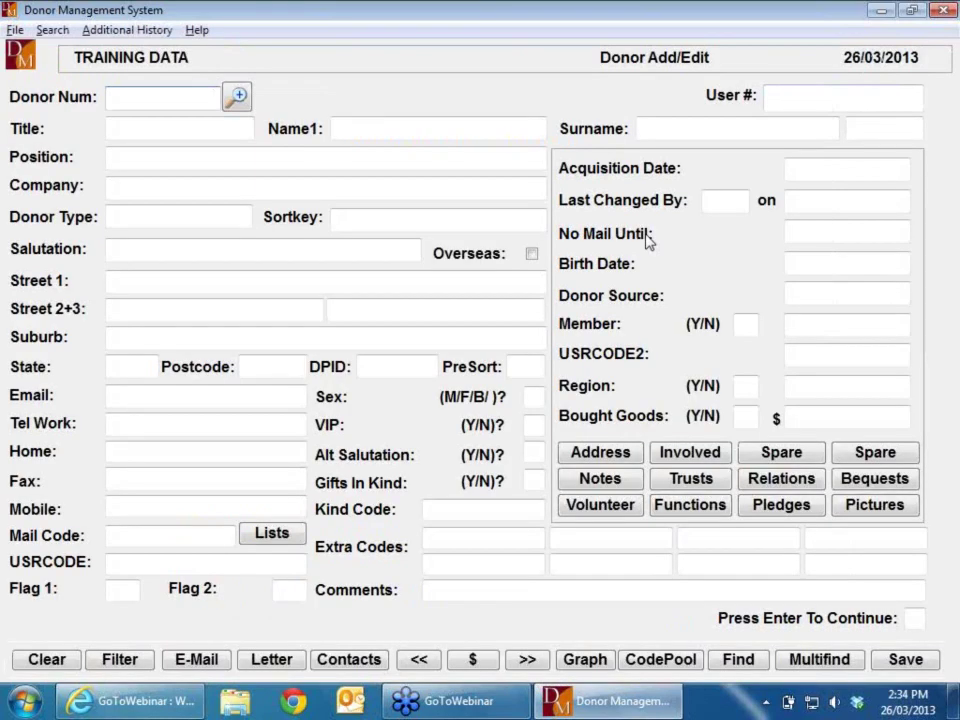
Step: Choose donor 1 for the donation and view their history: 220 transactions totalling $56,917.99
text(1)
key(Return)
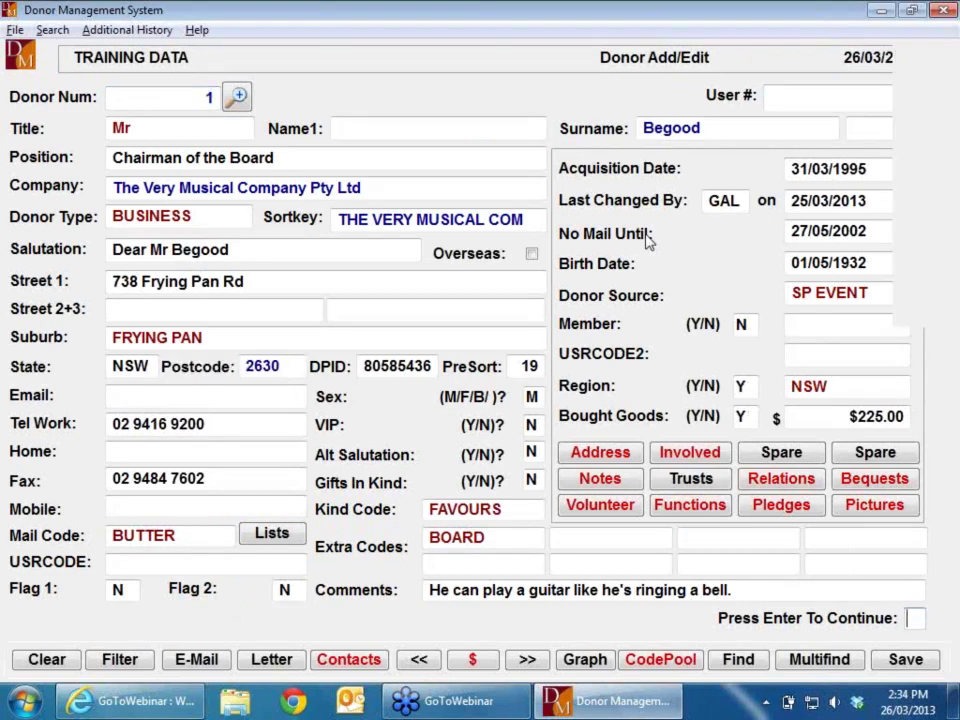
key(Return)
key(Return)
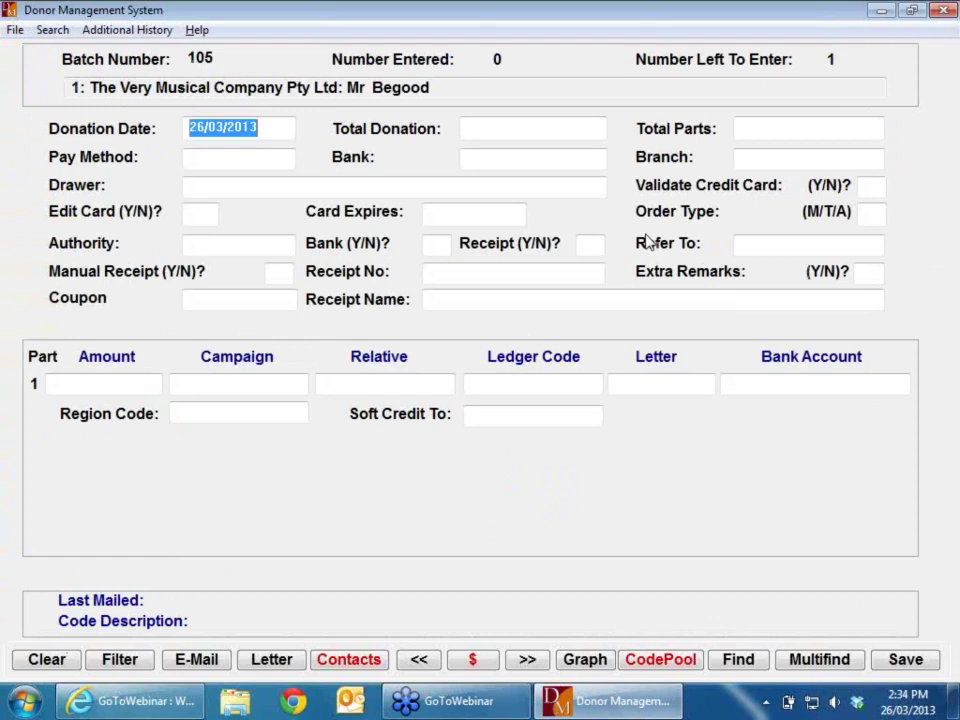
click(486, 664)
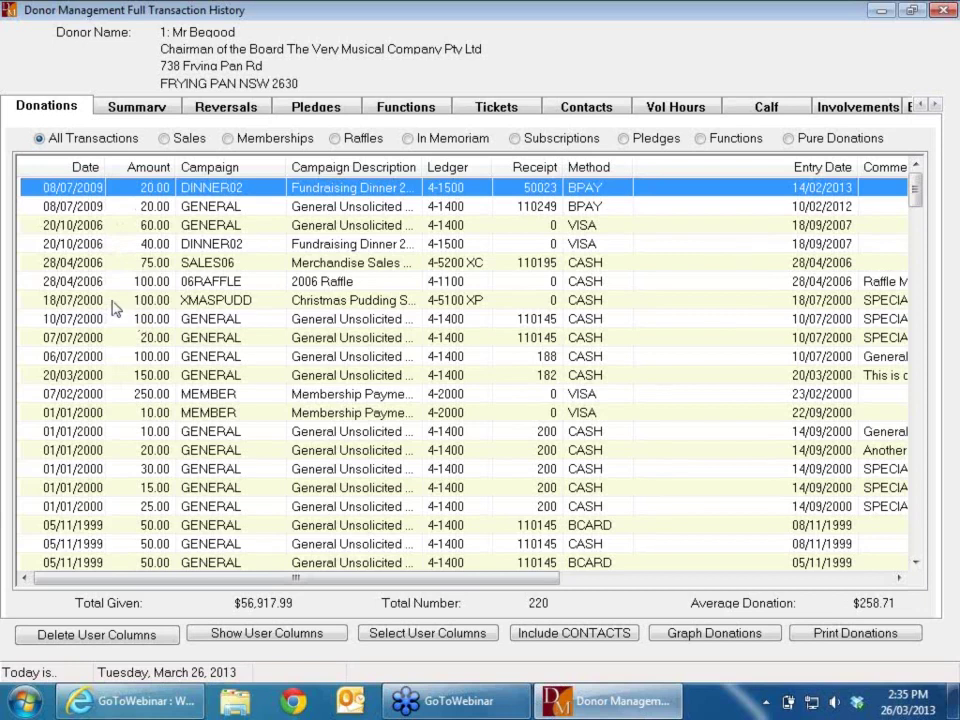
Step: Reverse the $100 XMASPUDD donation dated 18/07/2000 from donor 1's history
double_click(116, 305)
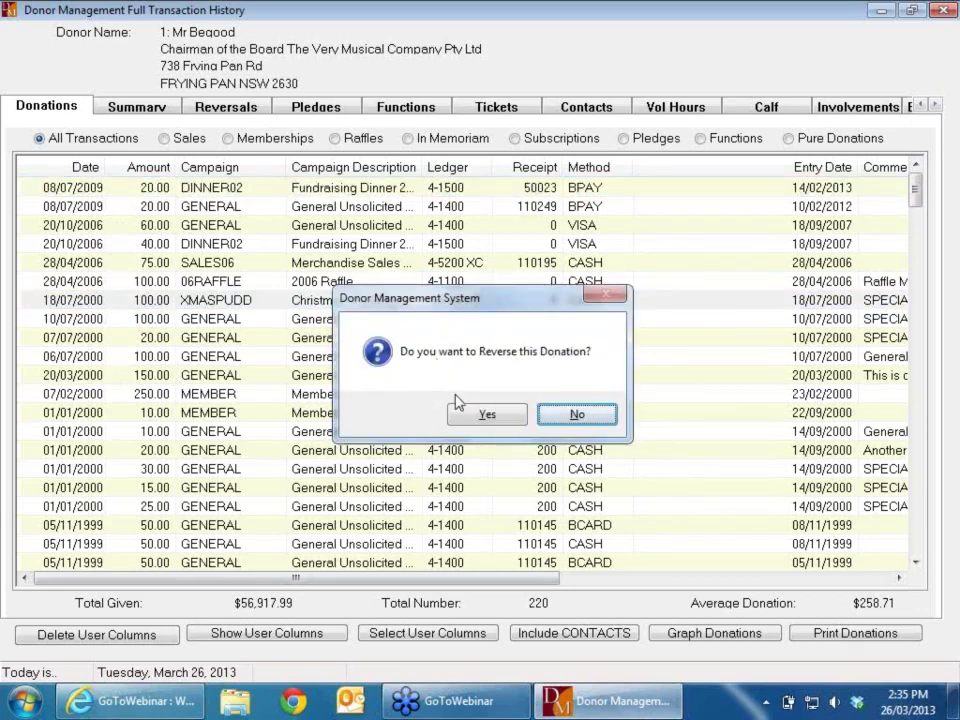
click(505, 418)
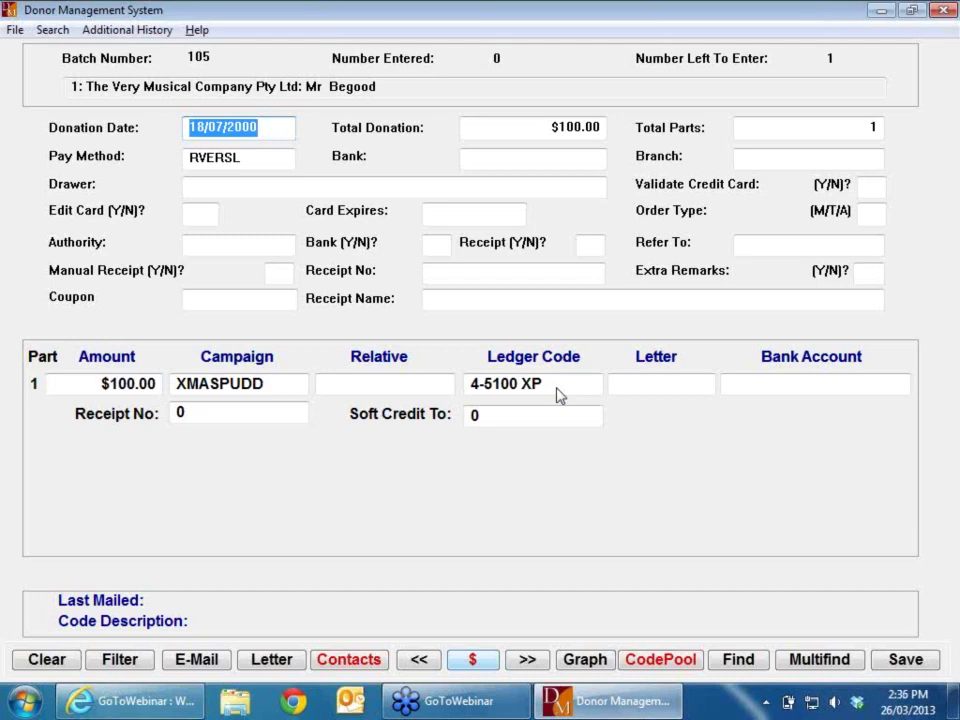
key(Return)
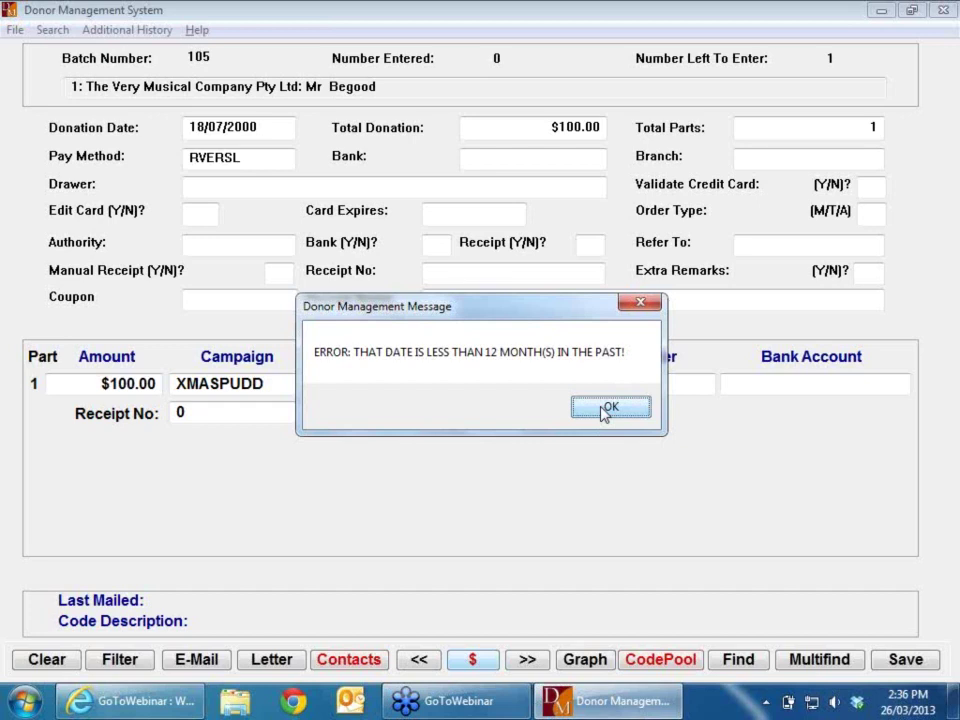
click(606, 409)
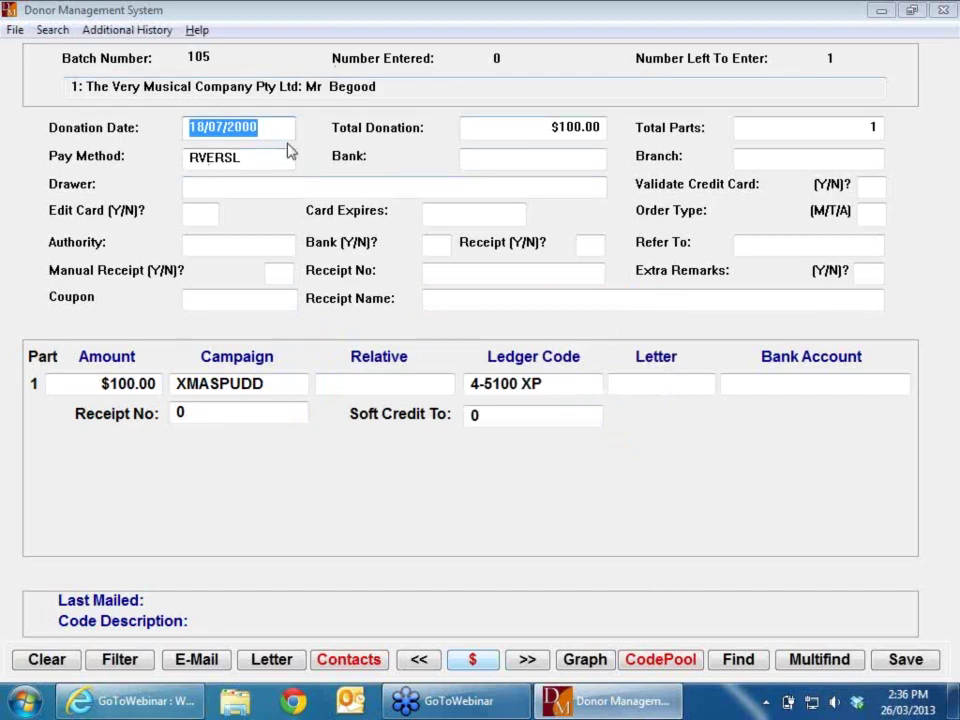
Step: Exit donation entry and confirm stopping recording, returning to the main menu with 3 donations
key(Escape)
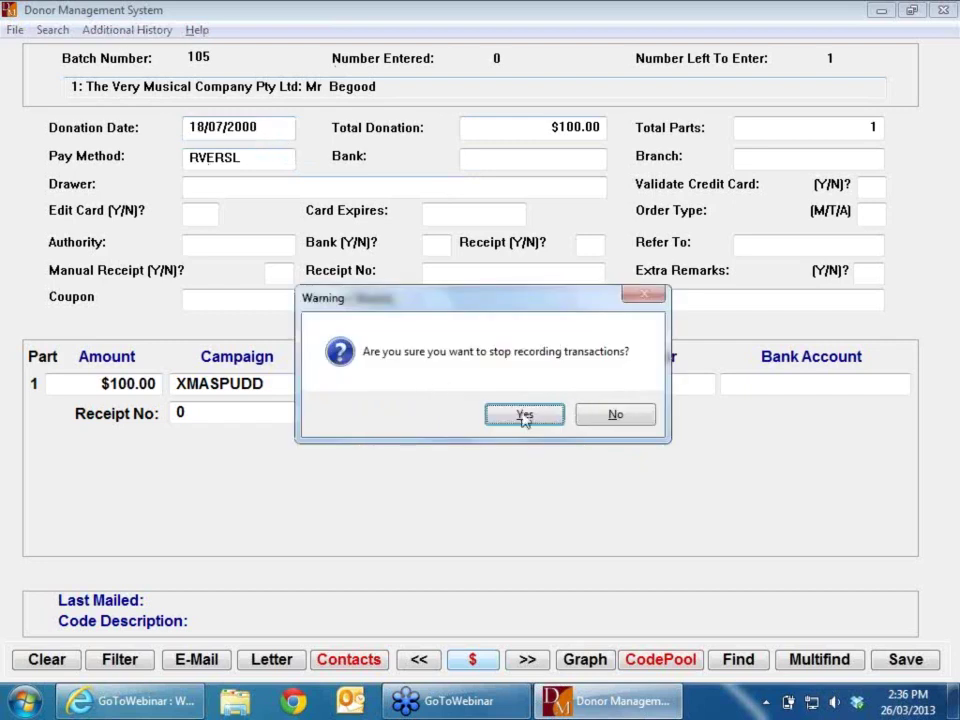
click(530, 421)
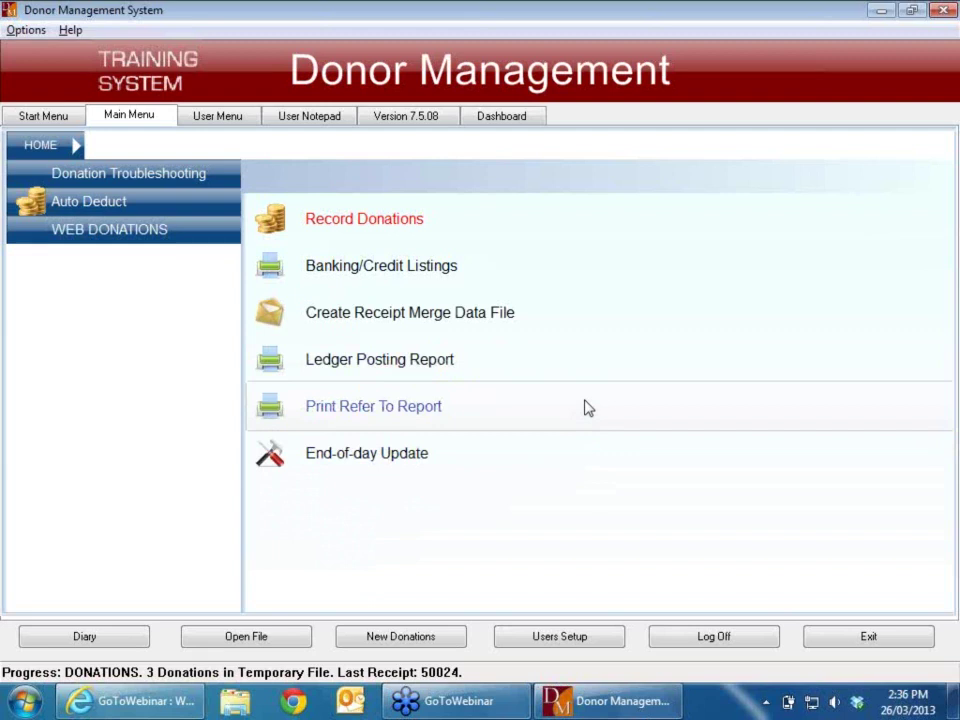
Step: Open DM07 System > Fundraising > Modify History/Archive with the password, then Modify System Defaults
click(44, 117)
click(125, 118)
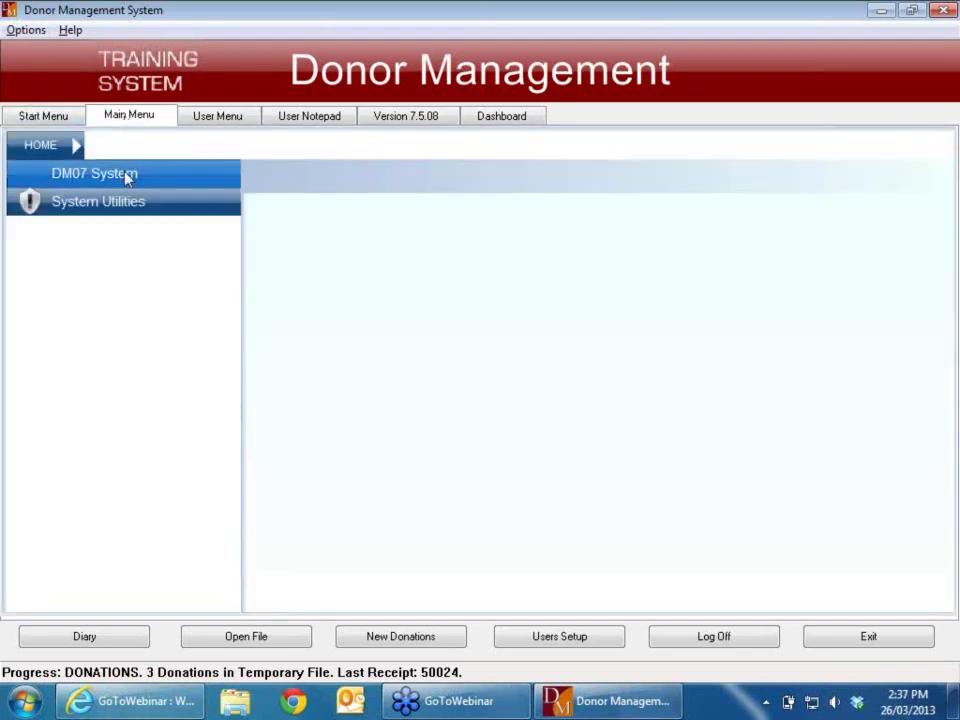
click(127, 178)
click(129, 178)
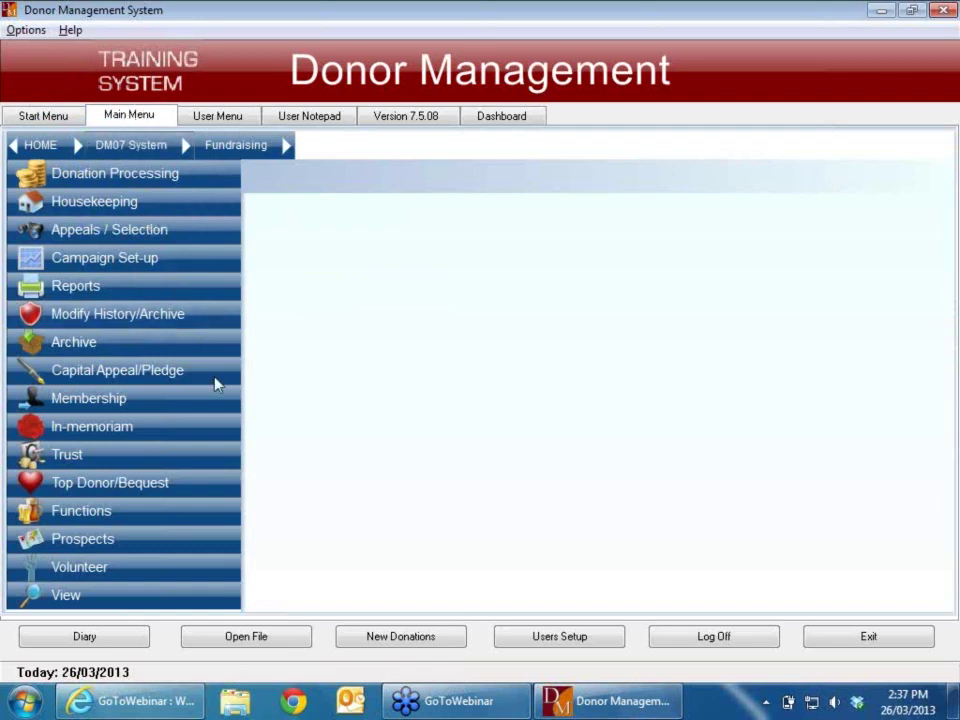
click(212, 322)
text(••••••)
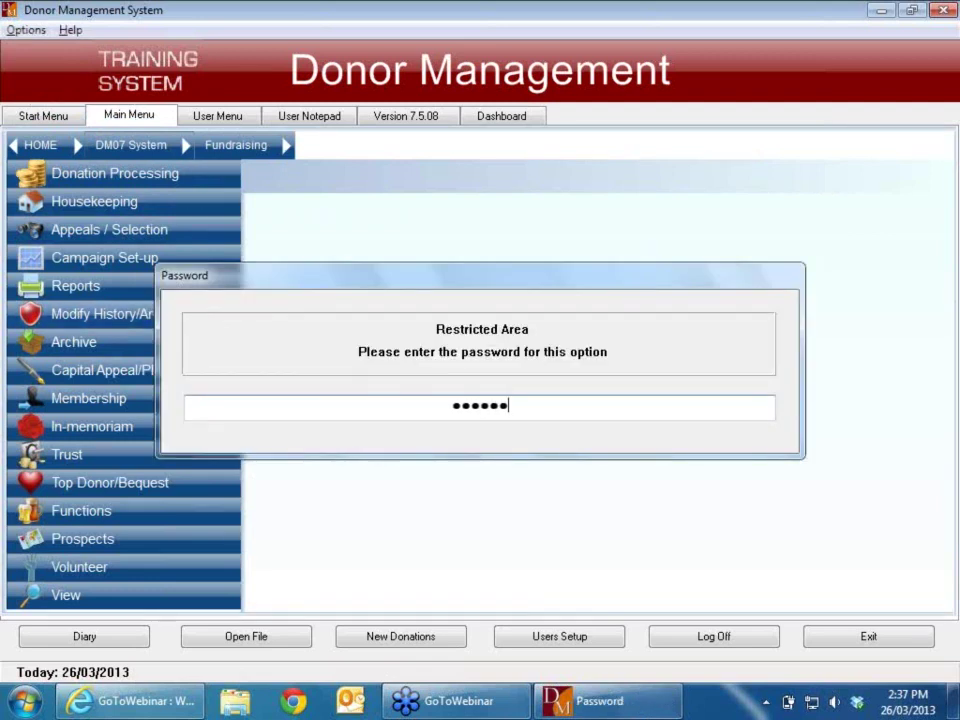
key(Return)
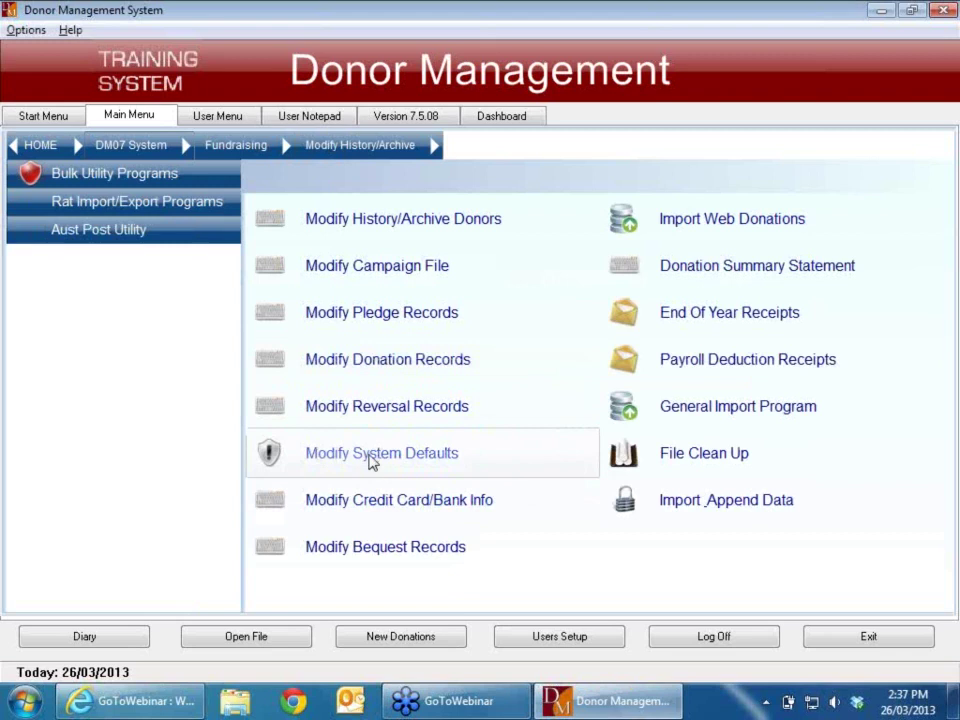
click(373, 458)
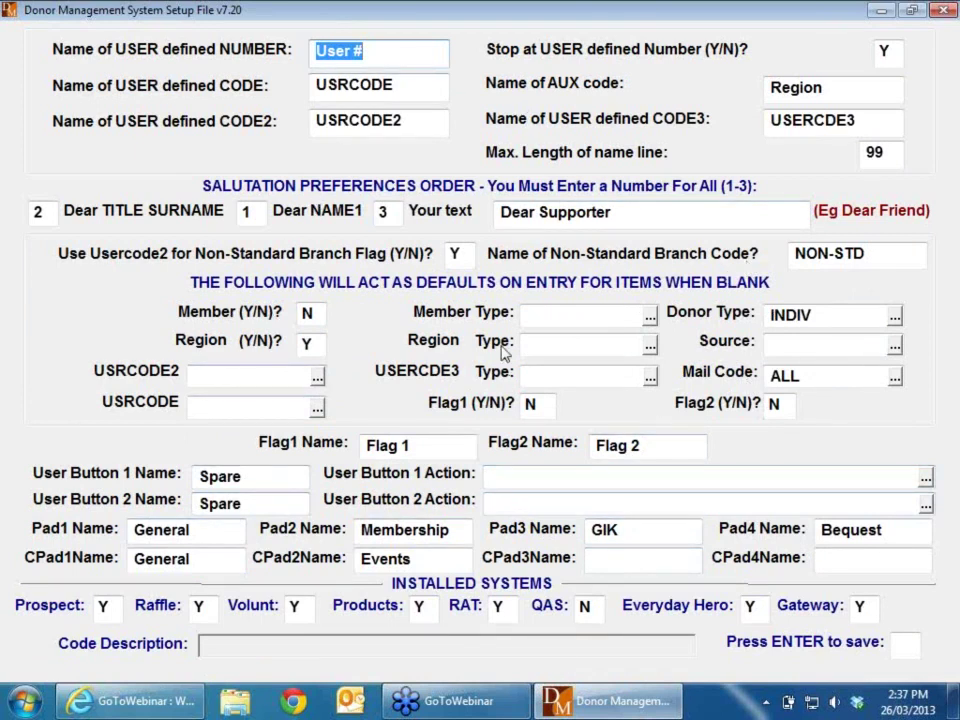
Step: Change 'Months In The Past' from 12 to 130 and save the system defaults
key(Escape)
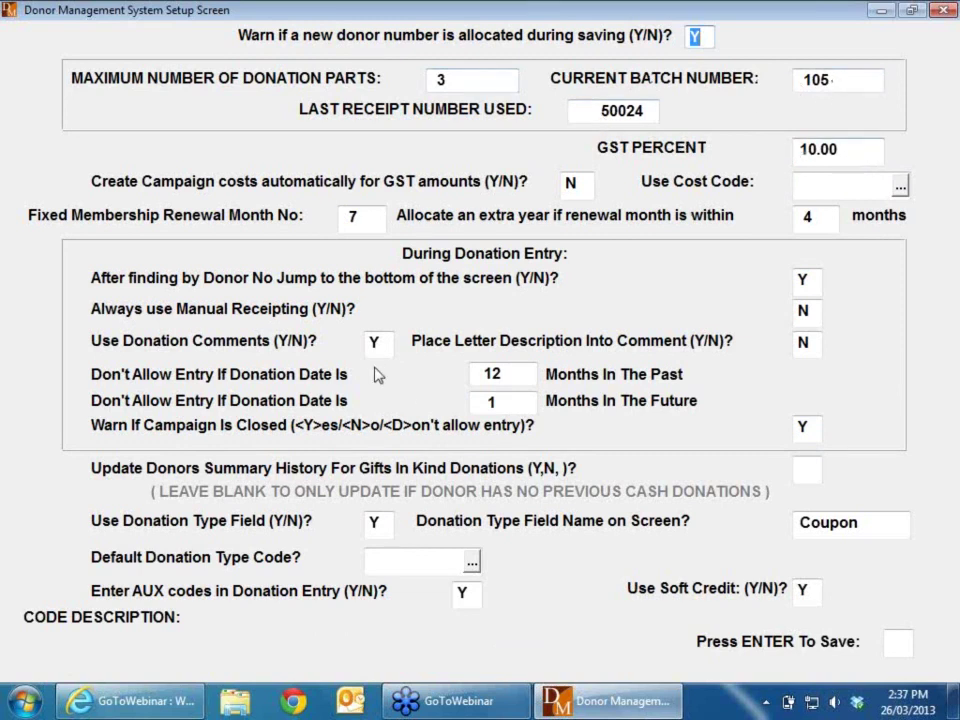
click(510, 374)
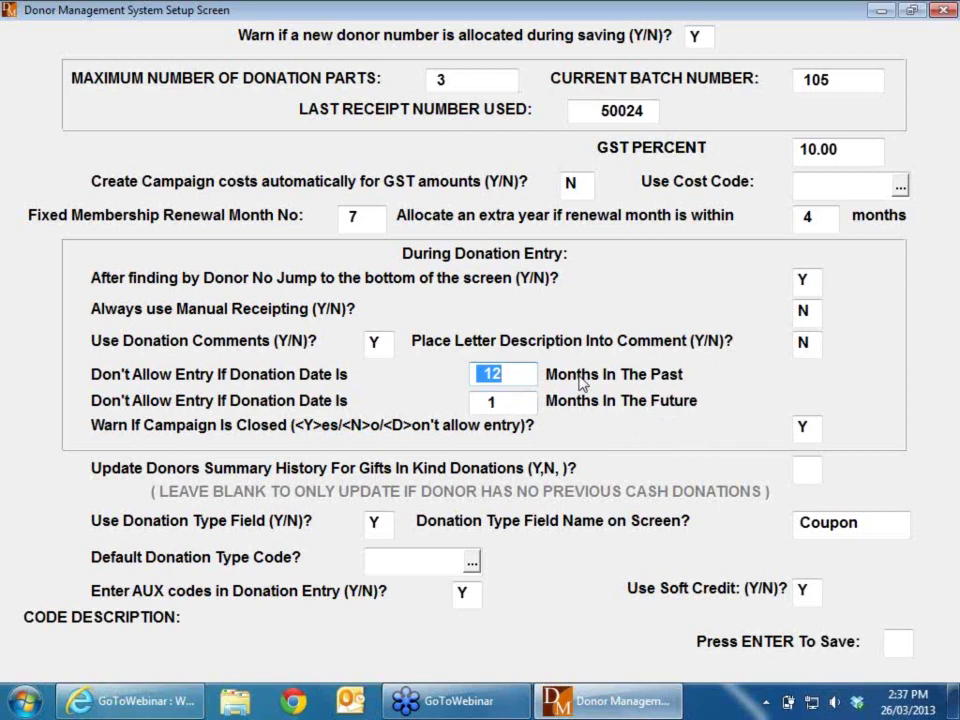
text(130)
key(Tab)
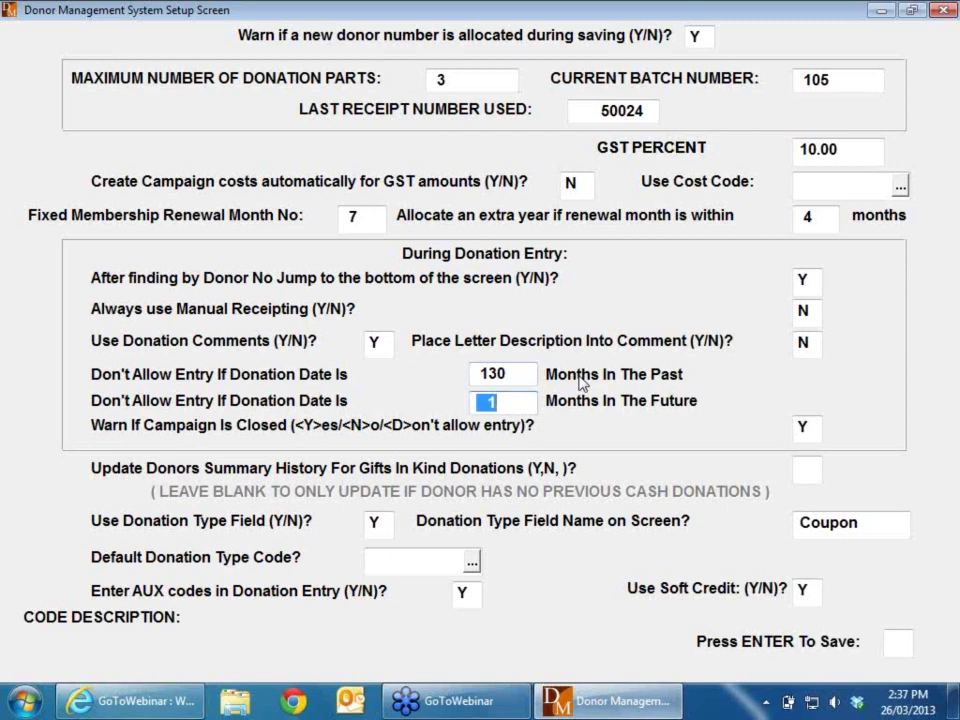
key(Return)
key(Return)
key(Return)
key(Return)
key(Return)
key(Return)
key(Return)
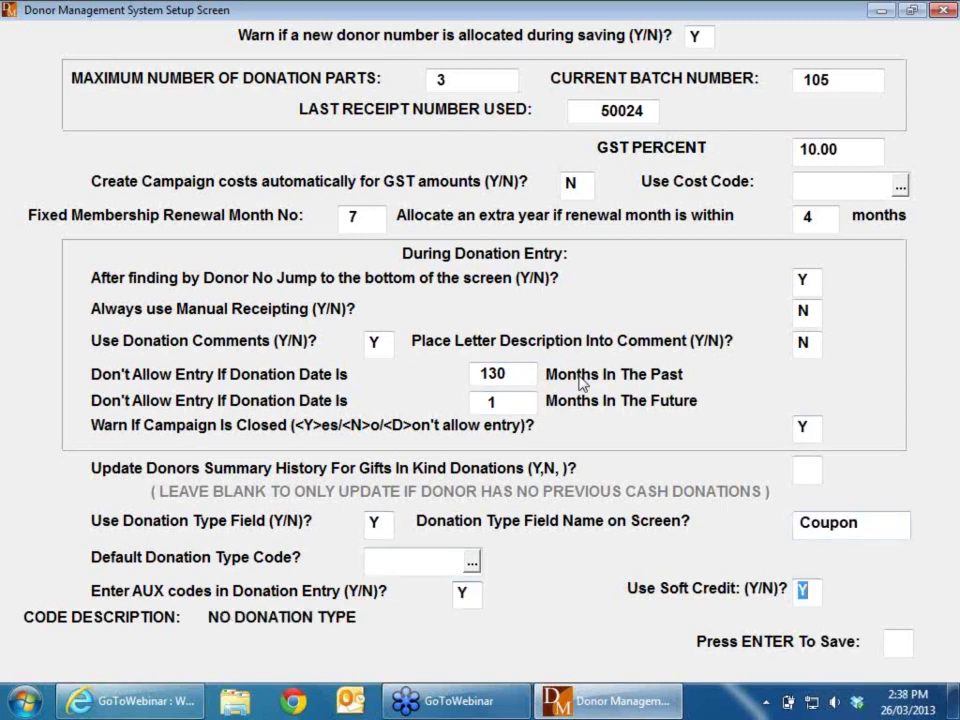
key(Return)
key(Return)
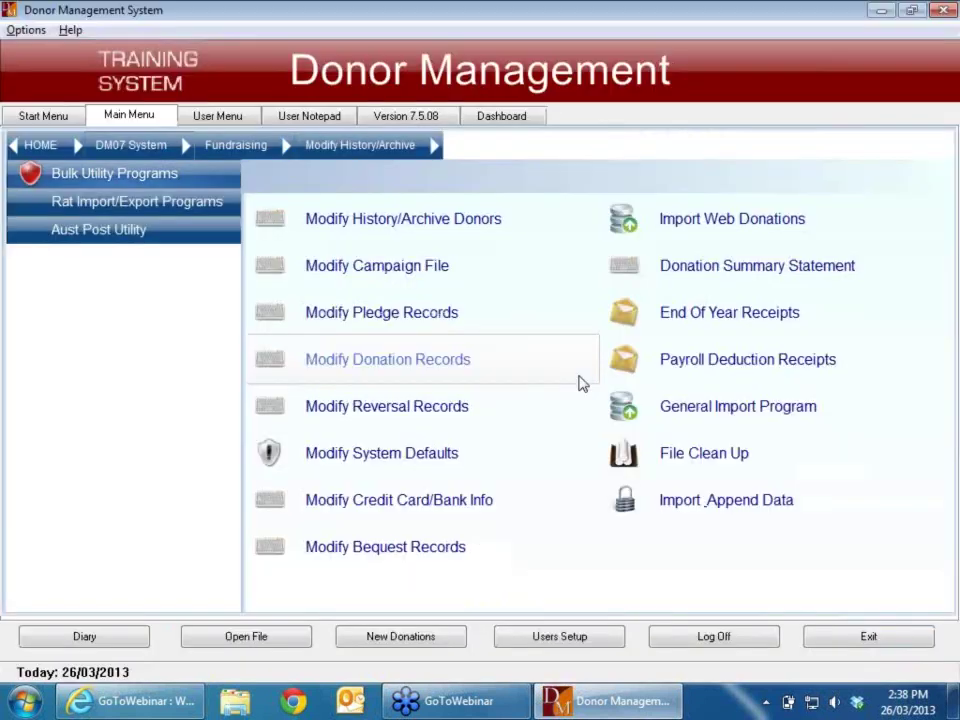
Step: Start a new donations batch from Donation Processing > Record Donations
click(45, 116)
click(115, 215)
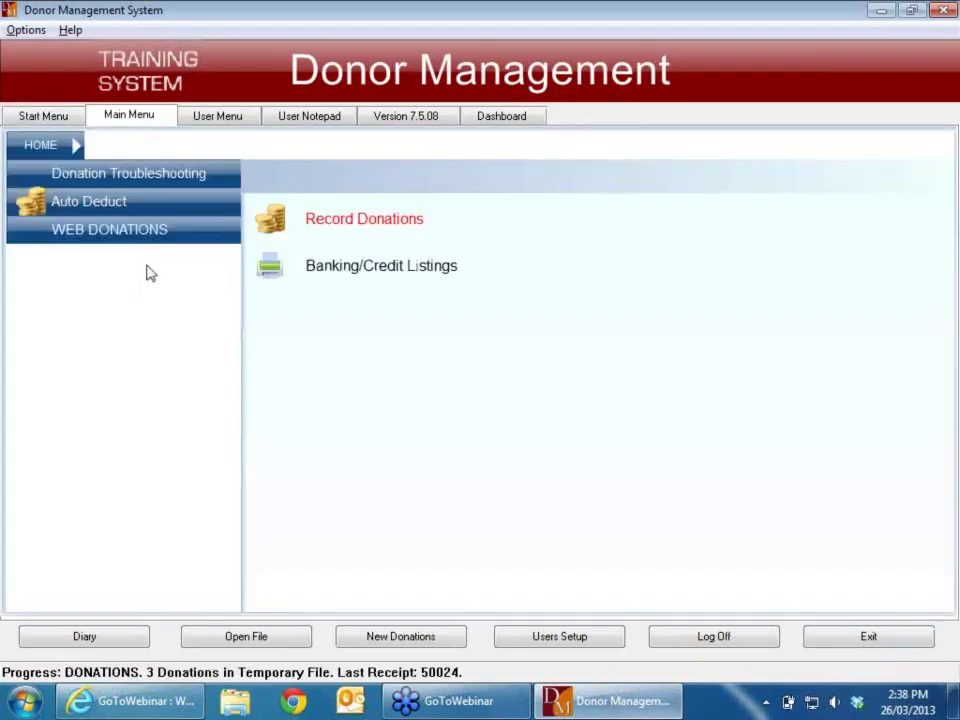
click(386, 221)
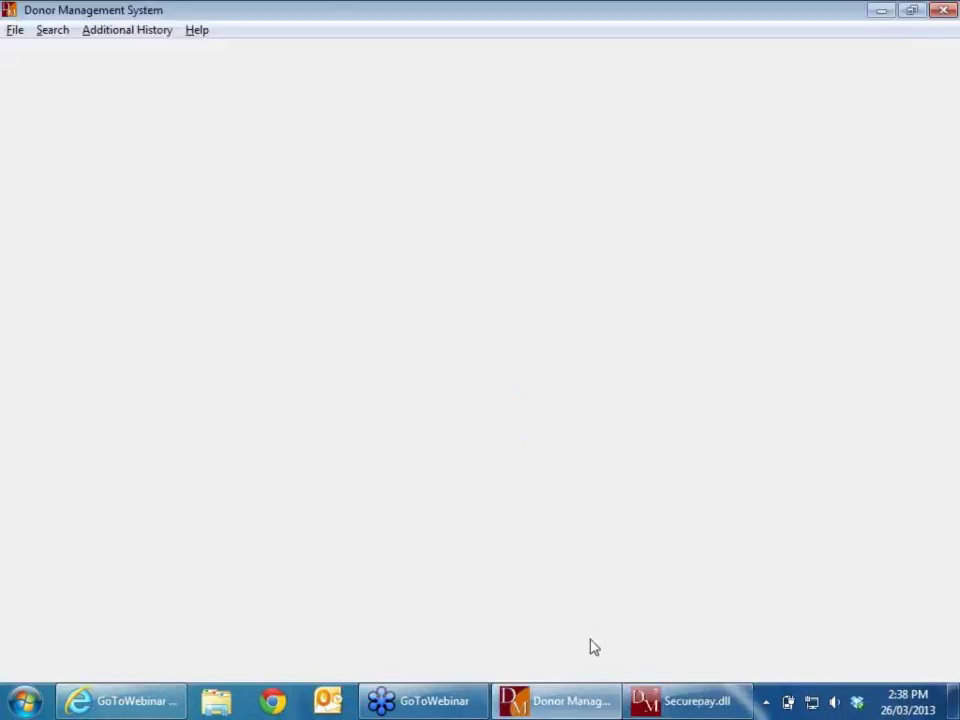
click(510, 406)
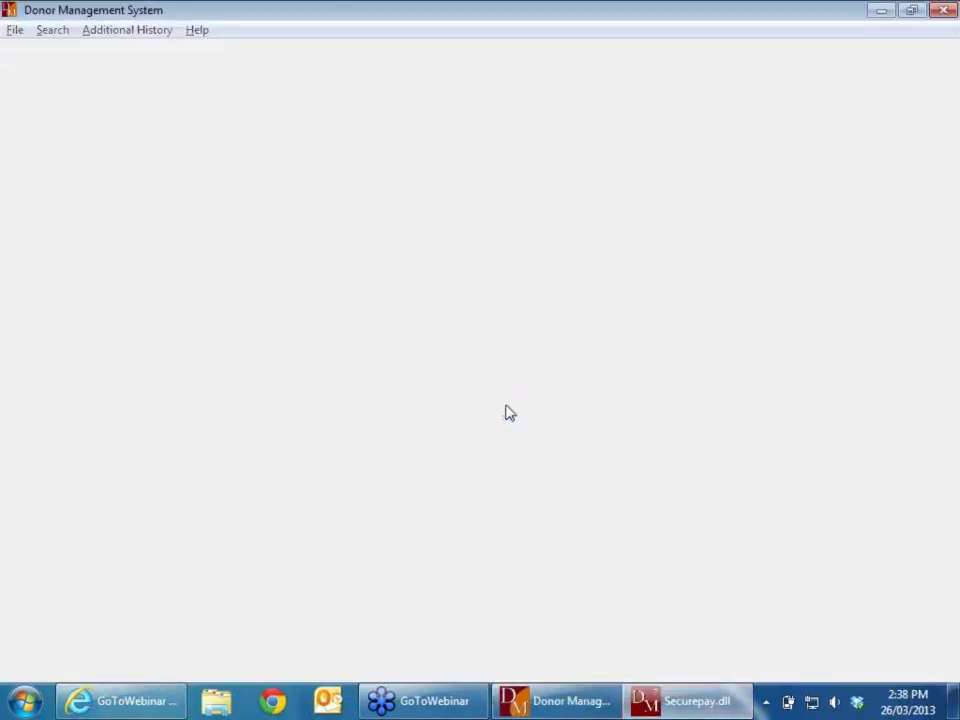
text(Y)
key(Return)
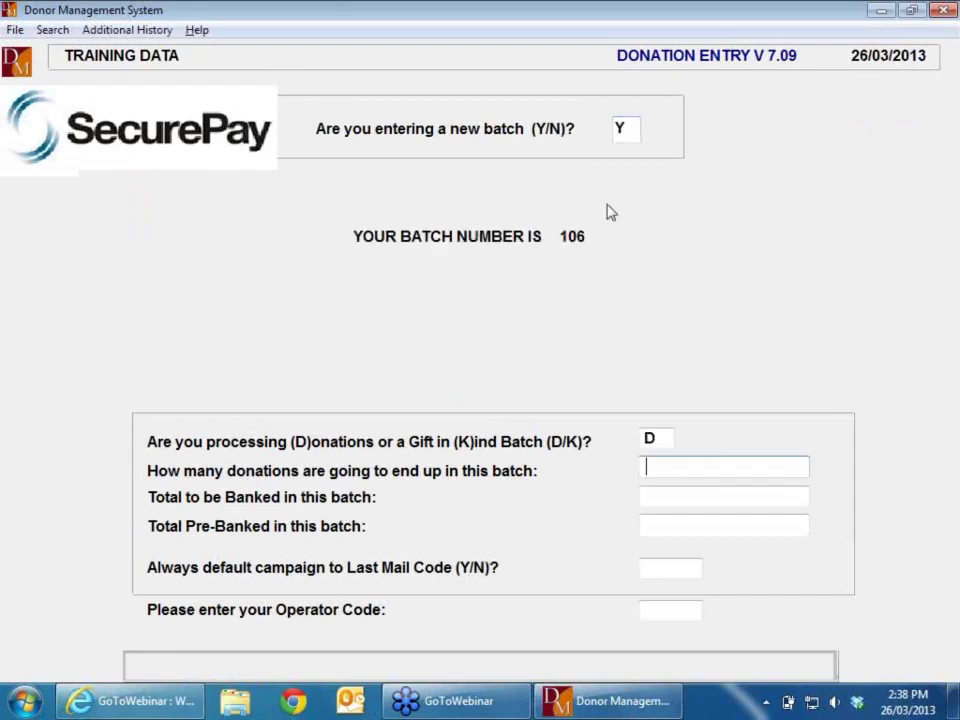
Step: Set batch 106 to one donation with $100.00 pre-banked and begin an entry for donor 1
text(1)
key(Return)
key(Return)
text(100)
key(Return)
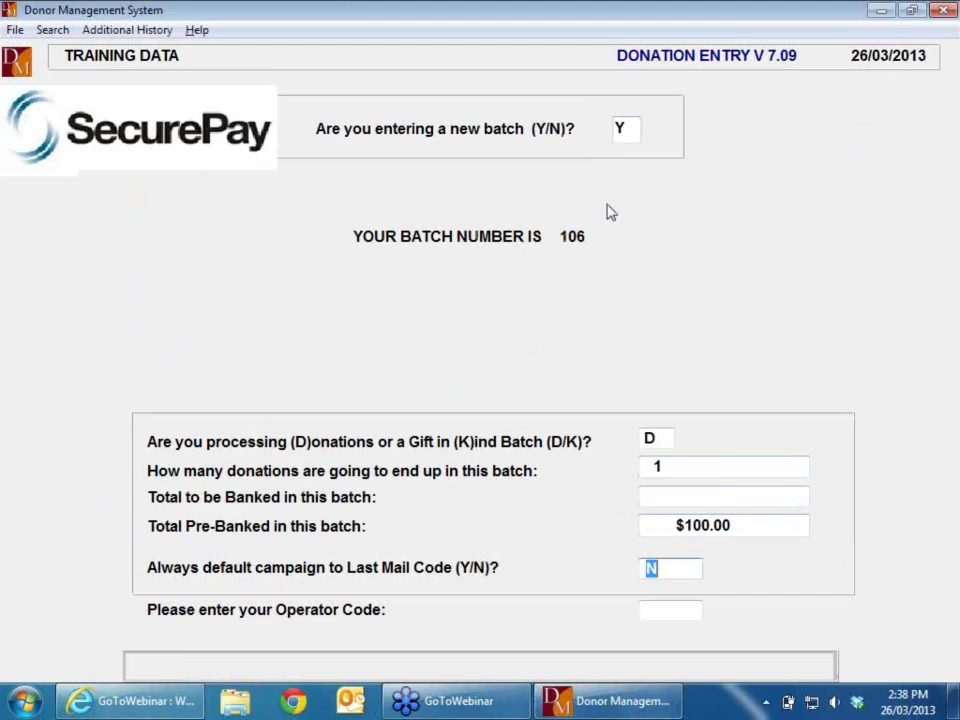
key(Return)
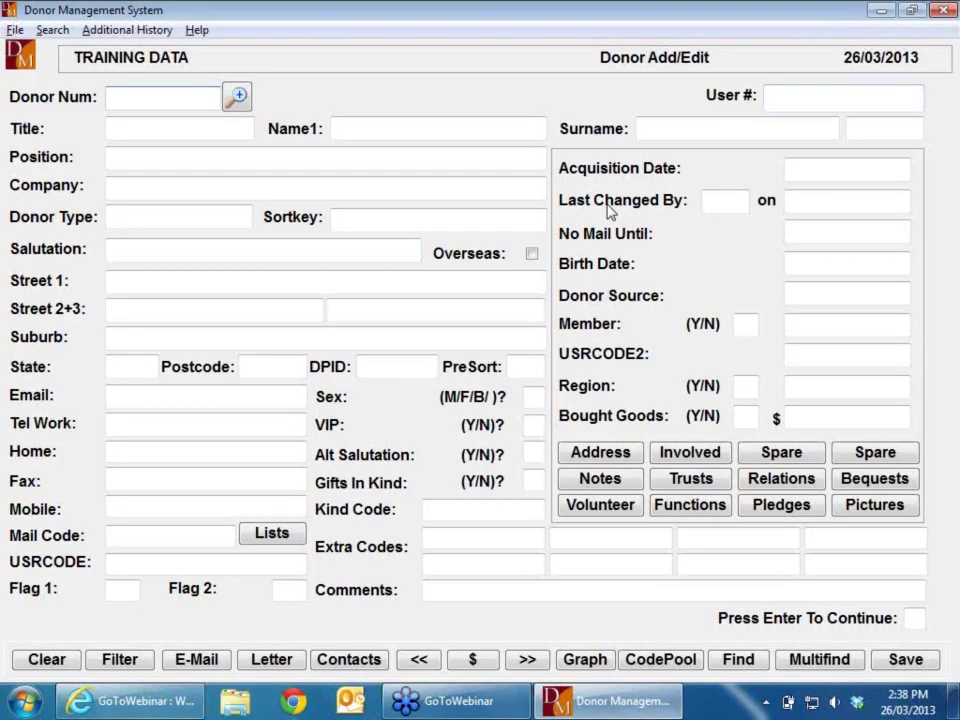
text(1)
key(Return)
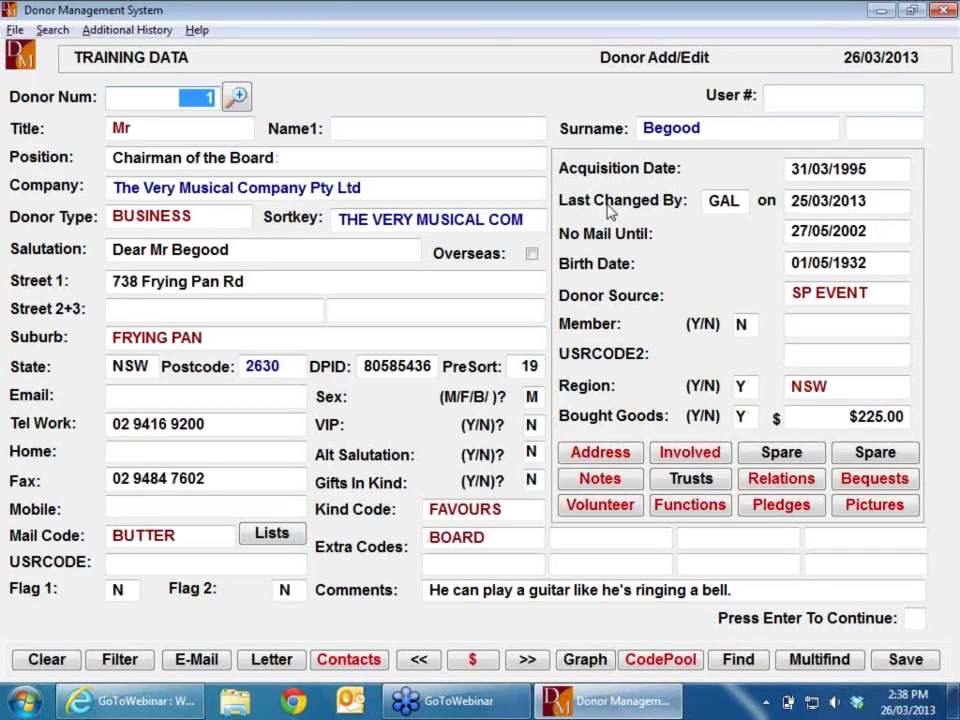
key(Return)
key(Return)
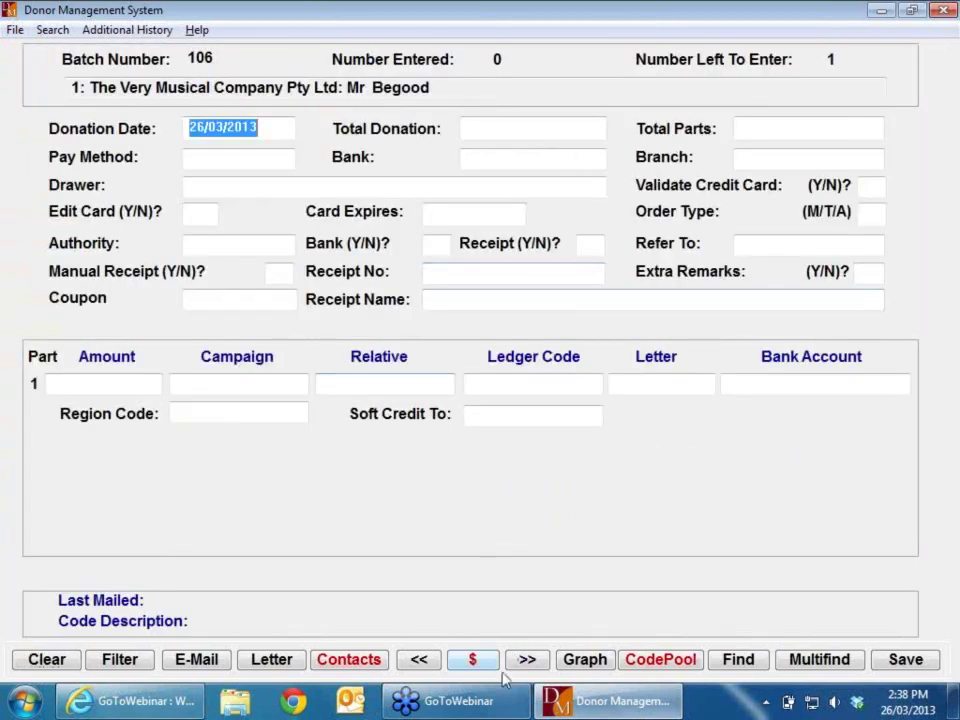
Step: Try reversing donor 1's 18/07/2000 XMASPUDD donation and acknowledge the 130-month date error
click(473, 662)
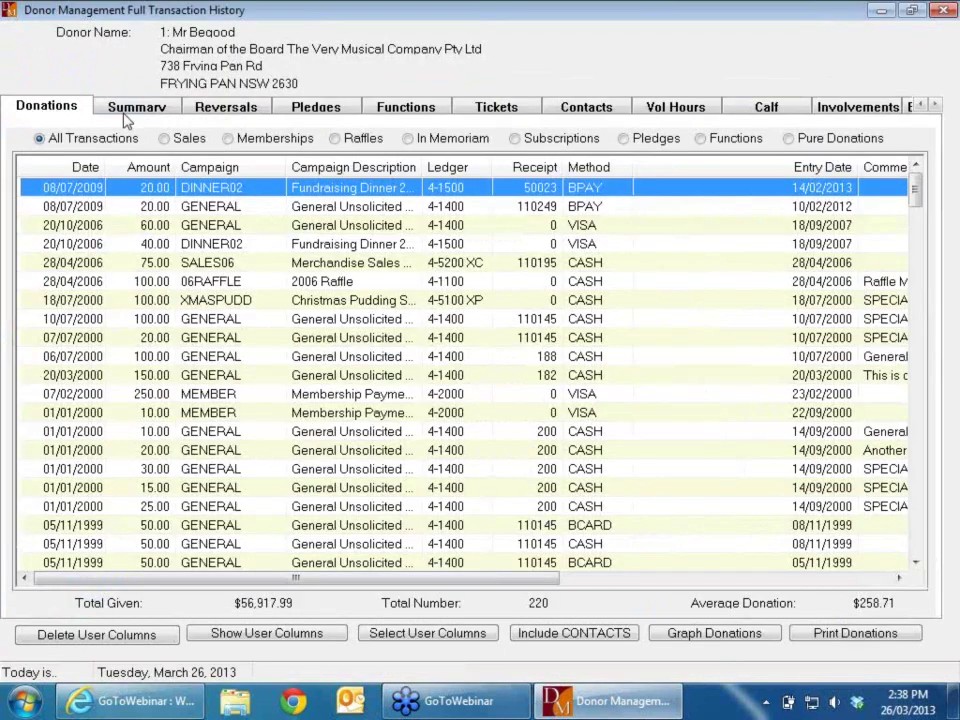
click(110, 302)
double_click(110, 302)
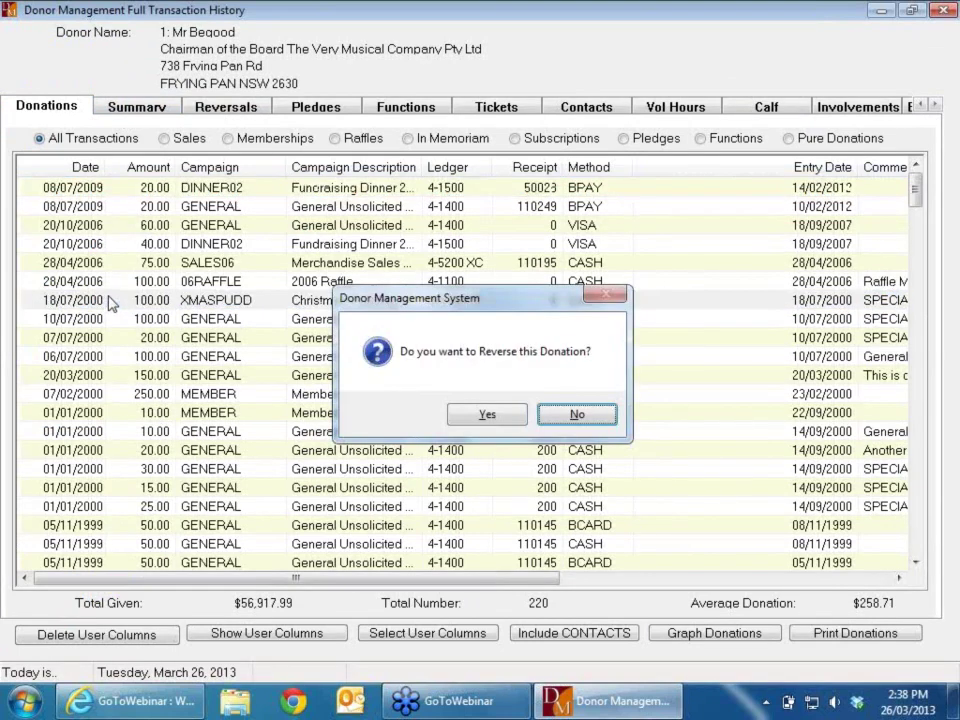
key(Left)
key(Return)
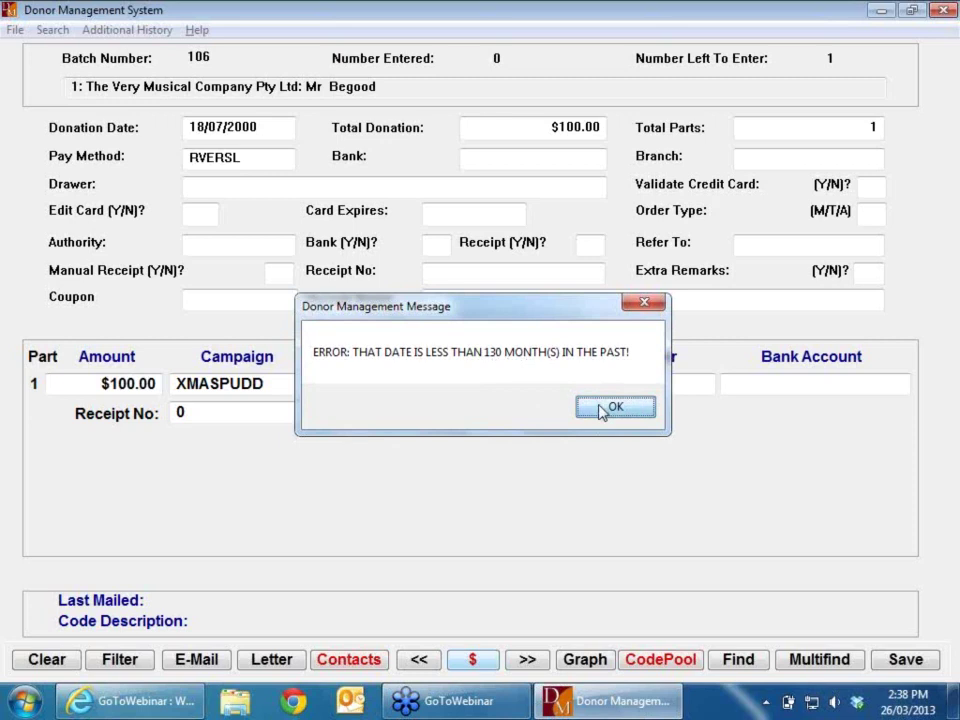
click(602, 410)
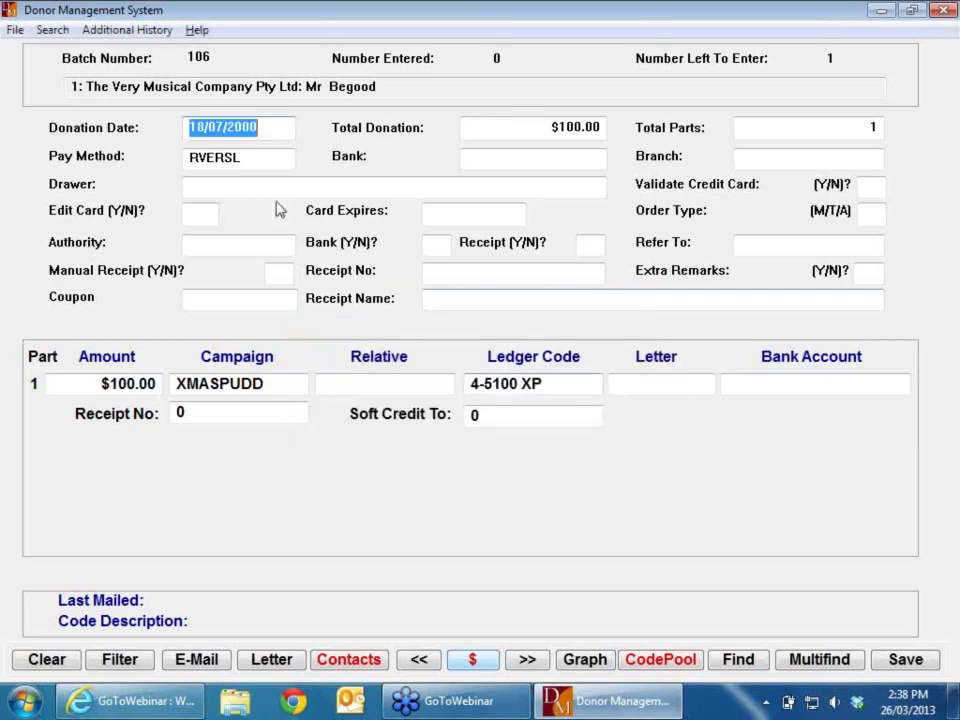
Step: Reverse donor 1's 08/07/2009 $20.00 DINNER02 donation into batch 106, answering Y at the reversal prompt
click(478, 662)
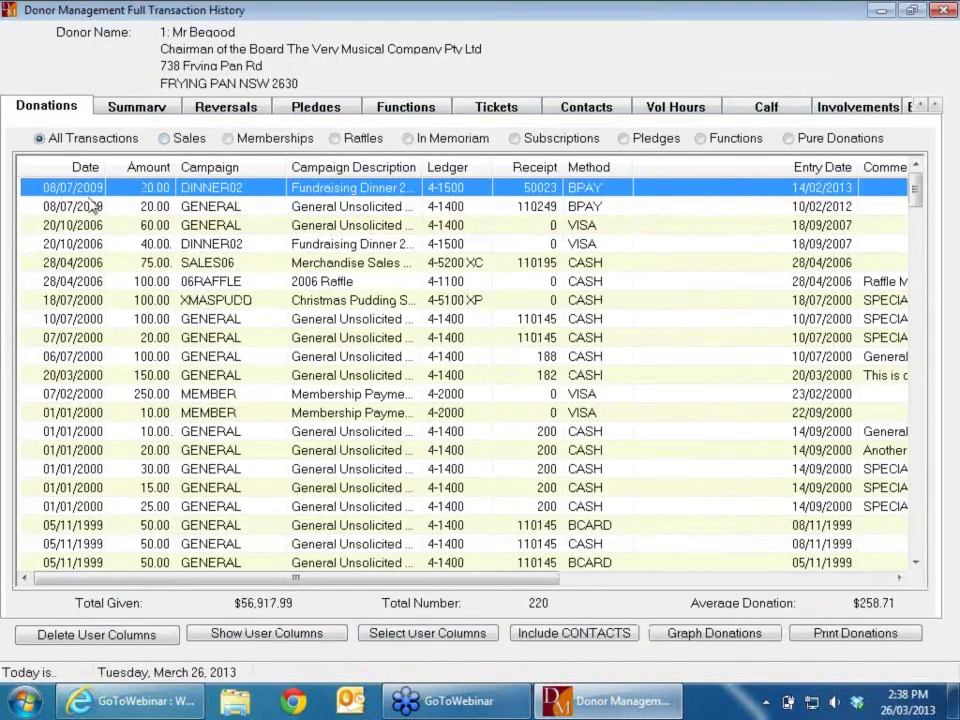
double_click(65, 187)
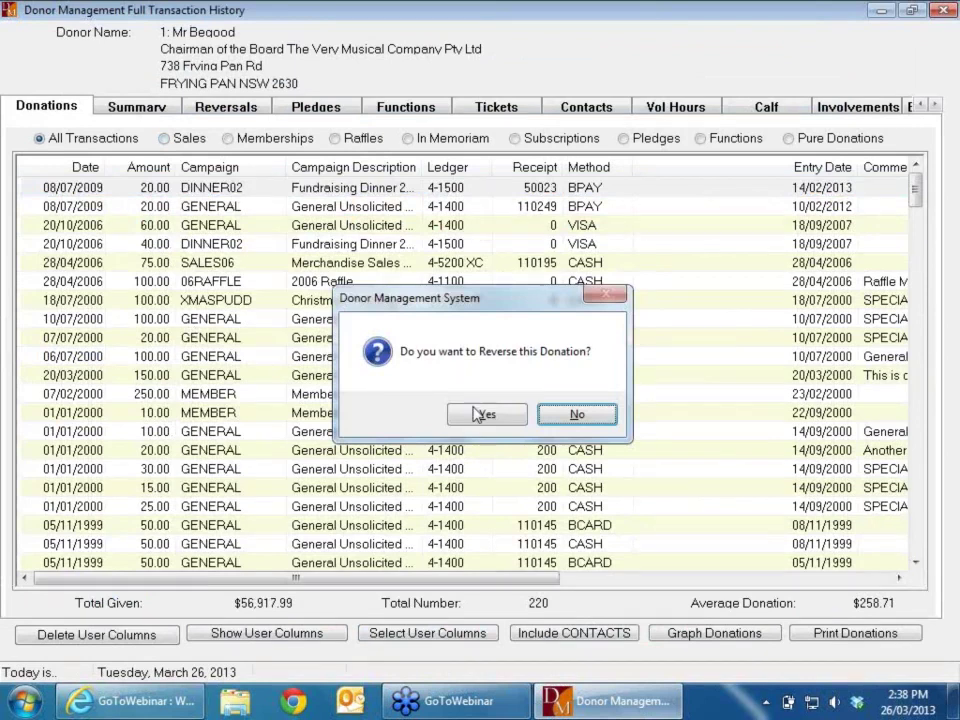
click(482, 413)
click(636, 420)
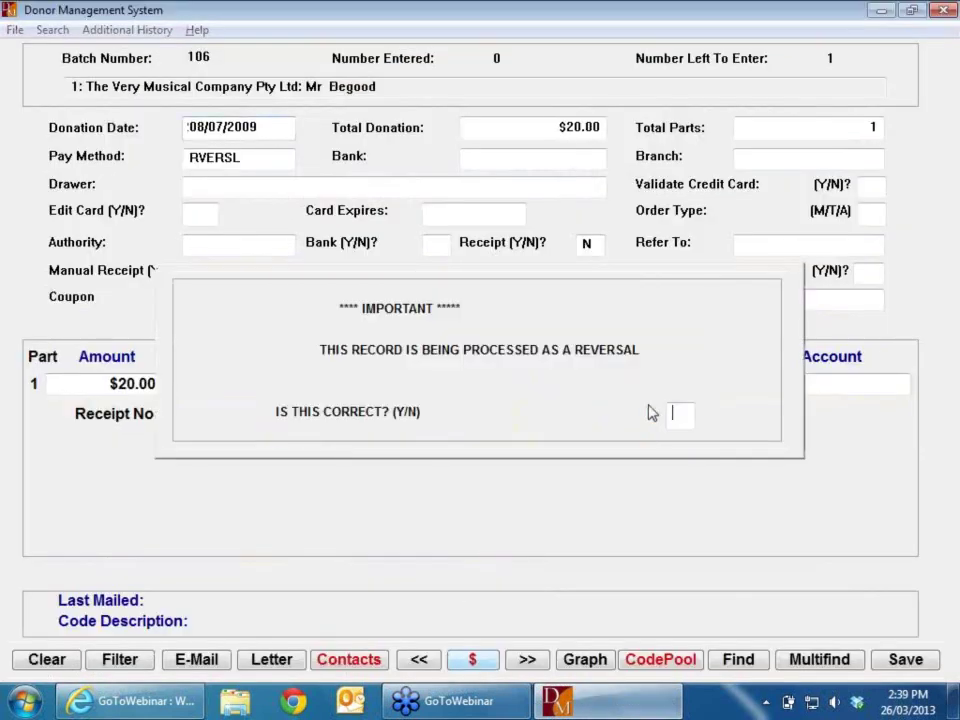
text(Y)
key(Return)
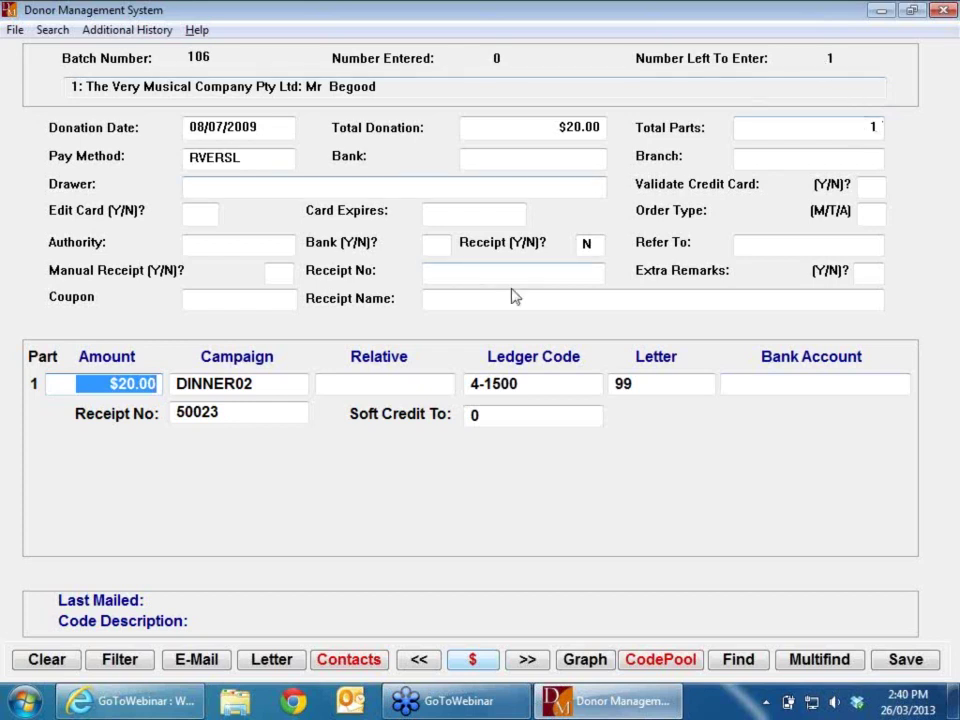
key(Tab)
Step: Answer No to the DINNER02 closed-campaign warning and bring up the Campaign Help list
key(Return)
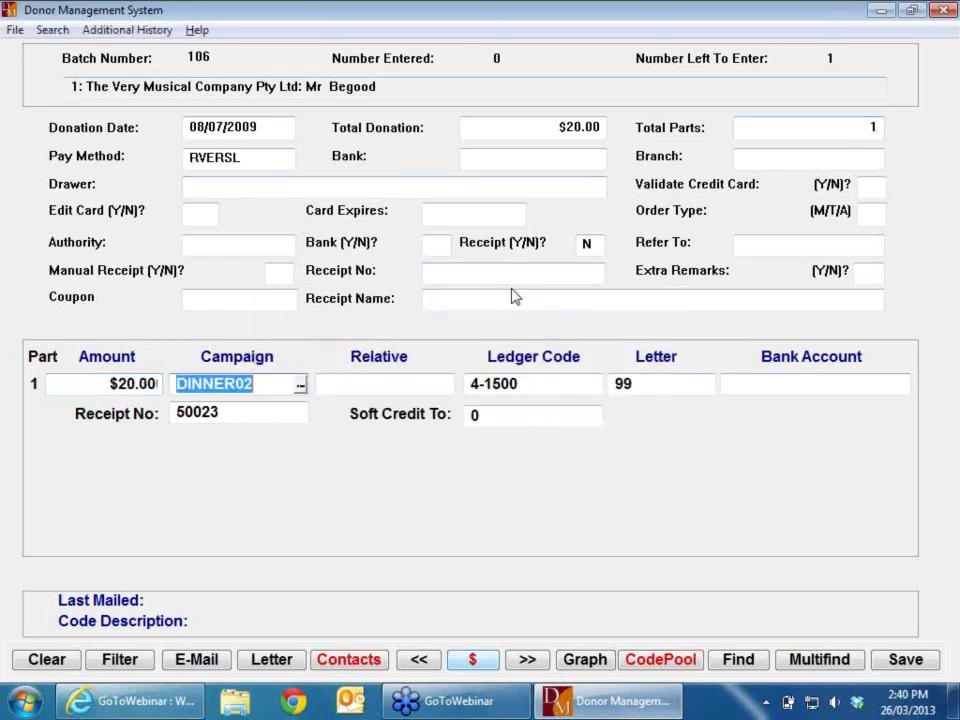
key(Return)
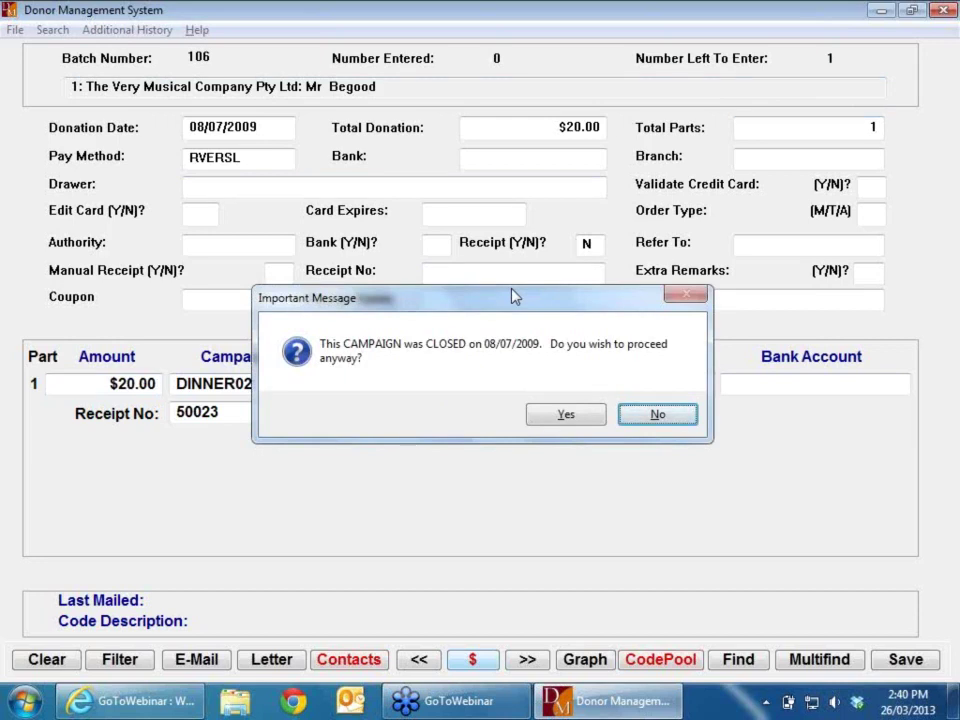
key(Left)
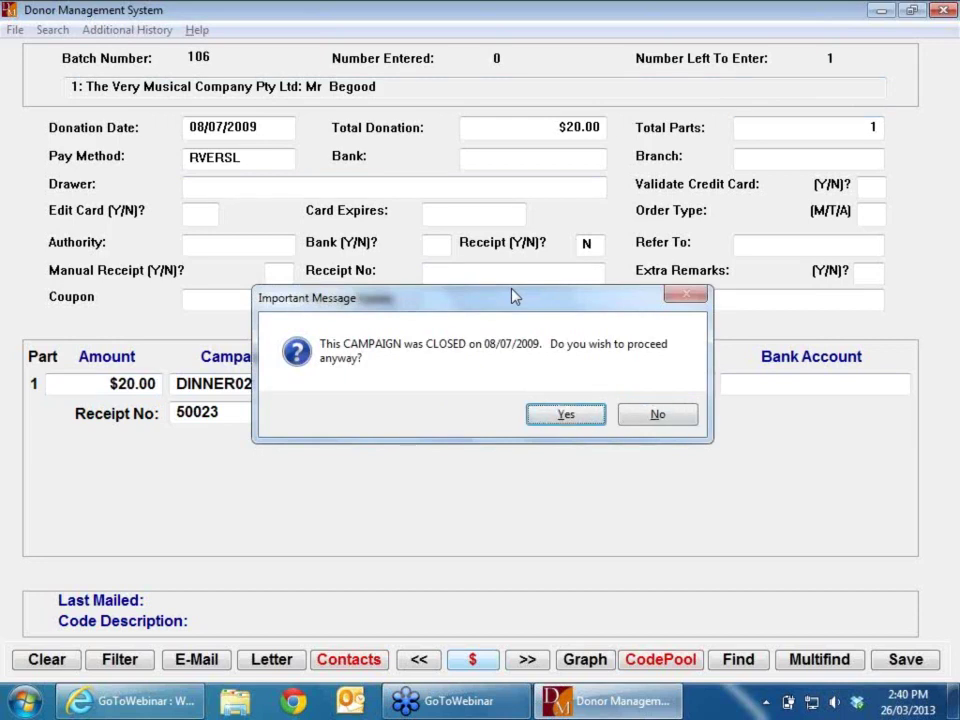
key(Right)
key(Return)
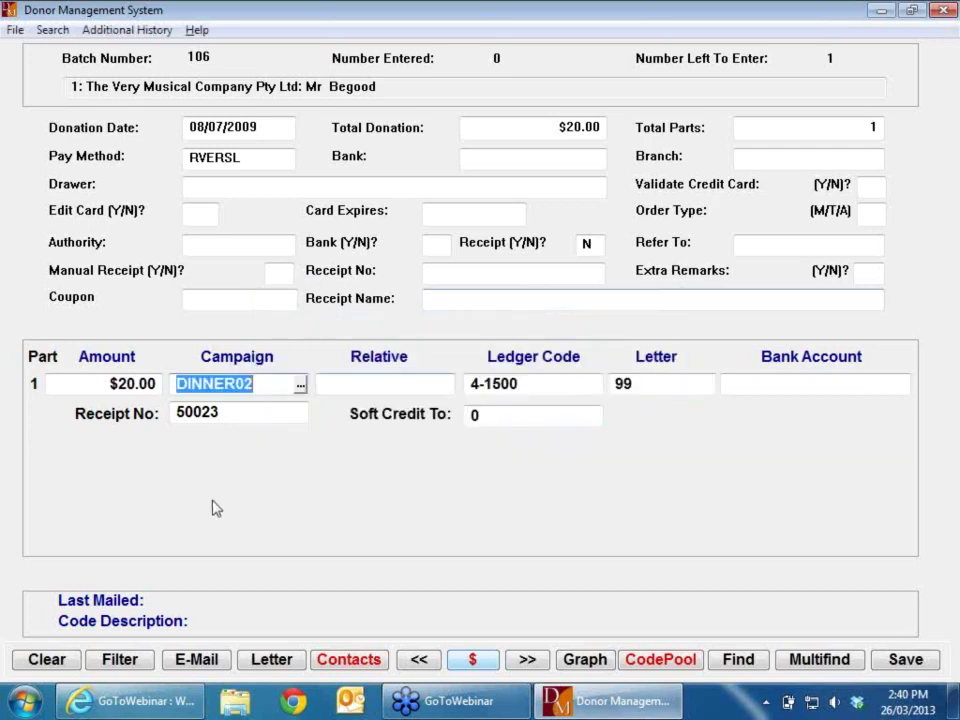
click(301, 387)
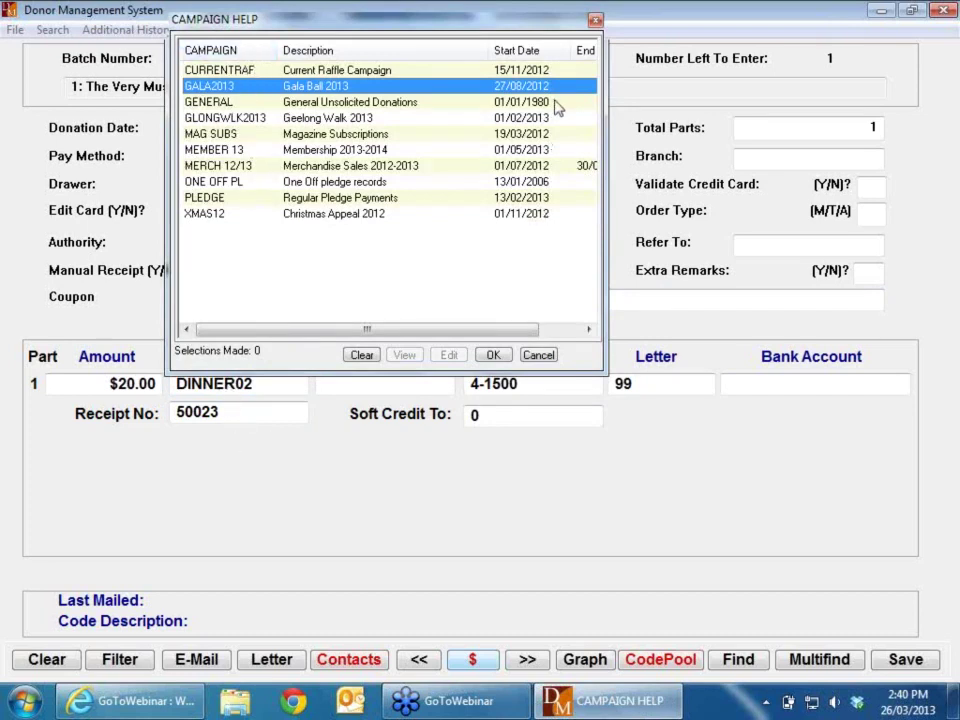
Step: Fit the Description column, reveal End Date, then cancel the campaign list keeping DINNER02
double_click(490, 48)
drag(520, 49, 511, 50)
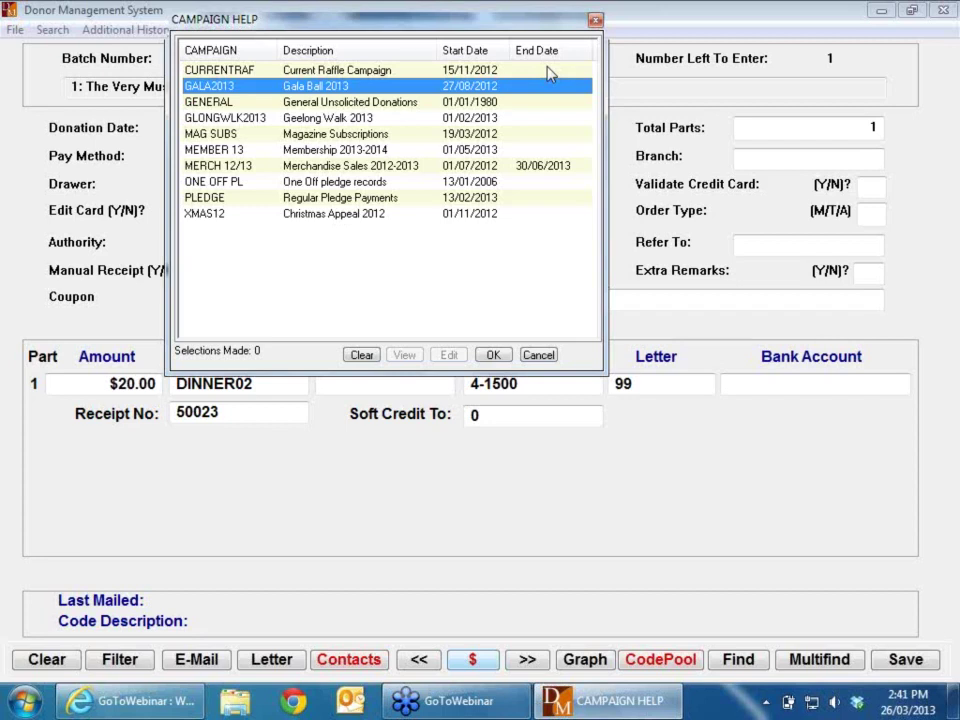
click(540, 356)
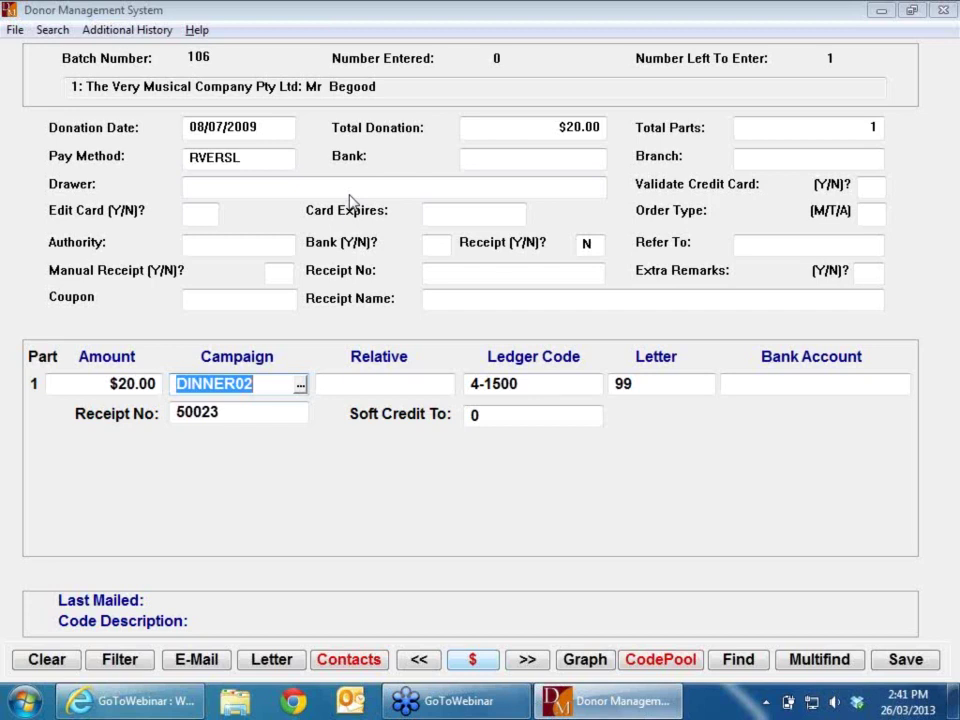
Step: Stop the batch 106 reversal entry, declining the DINNER02 closed campaign, and go to Donor Add/Edit
key(Escape)
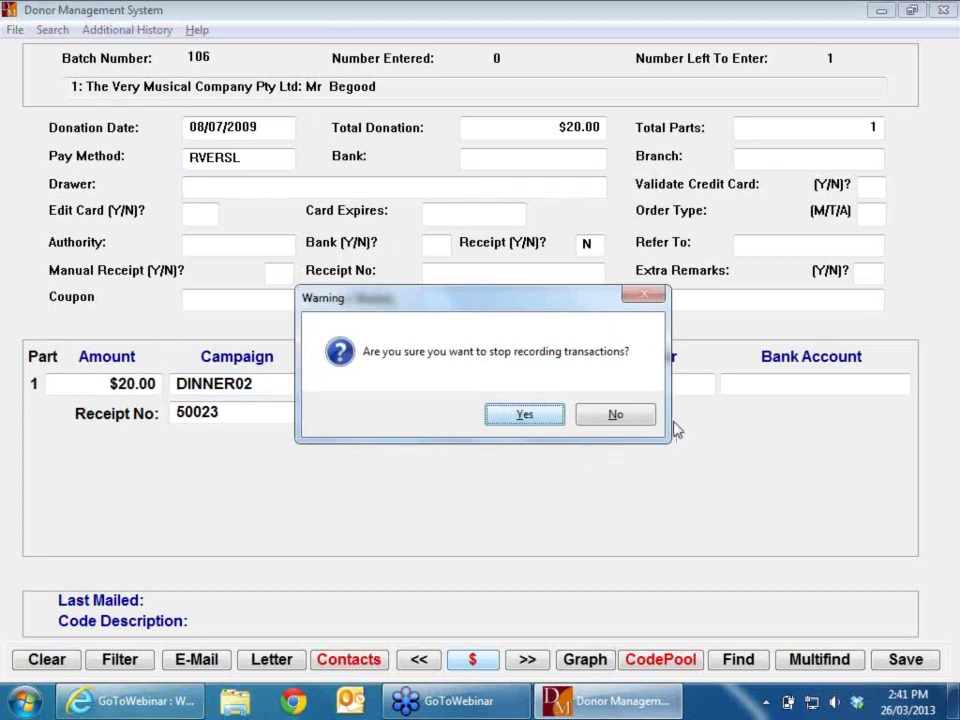
click(639, 420)
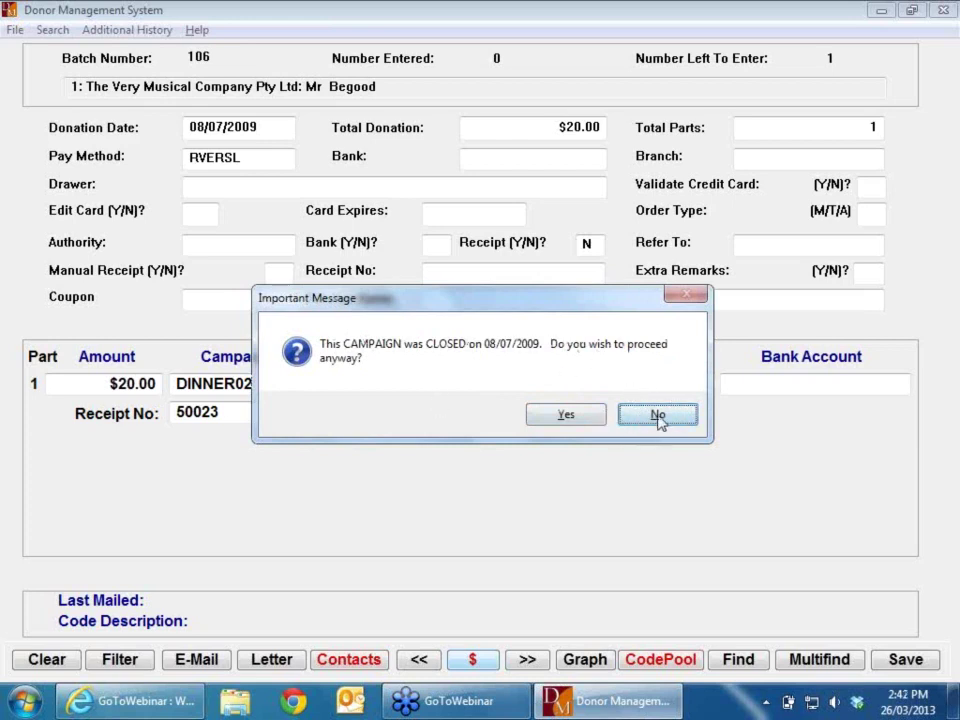
click(657, 420)
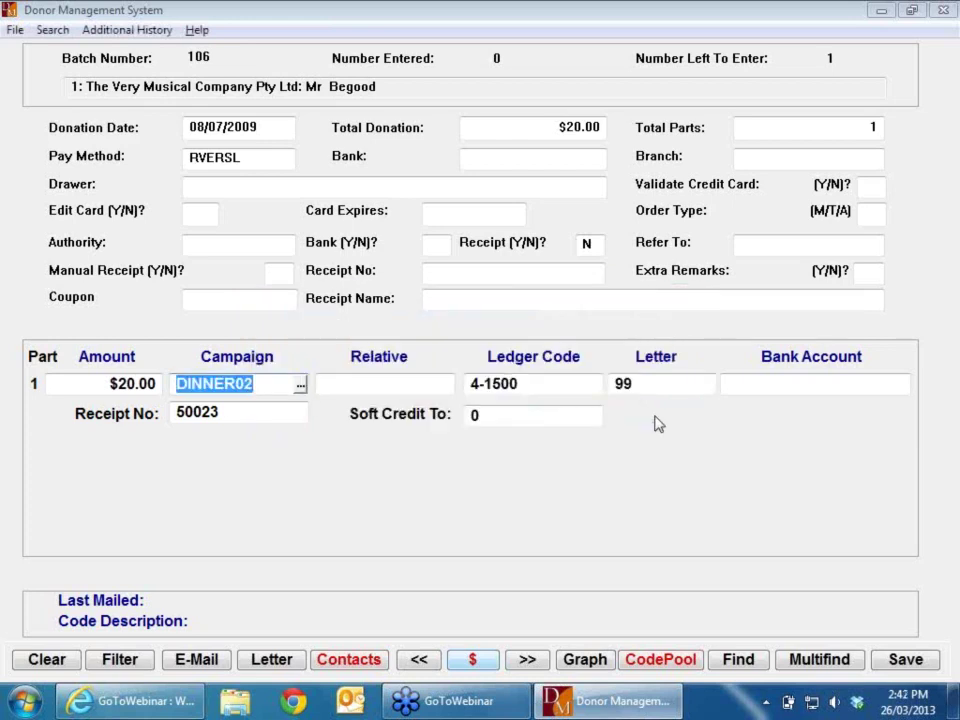
key(Escape)
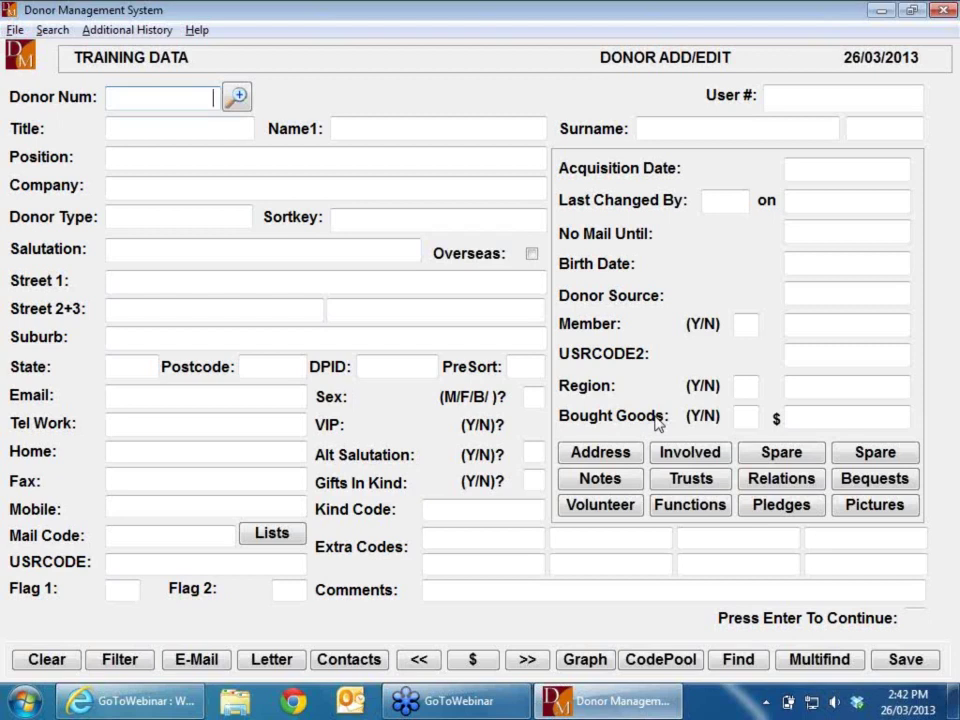
Step: View donor 9's full transaction history, then stop recording batch 106 and return to the donations menu
key(Page_Down)
key(Page_Down)
key(Page_Down)
key(Page_Down)
key(Page_Down)
key(Page_Down)
key(Page_Down)
key(Page_Down)
key(Page_Down)
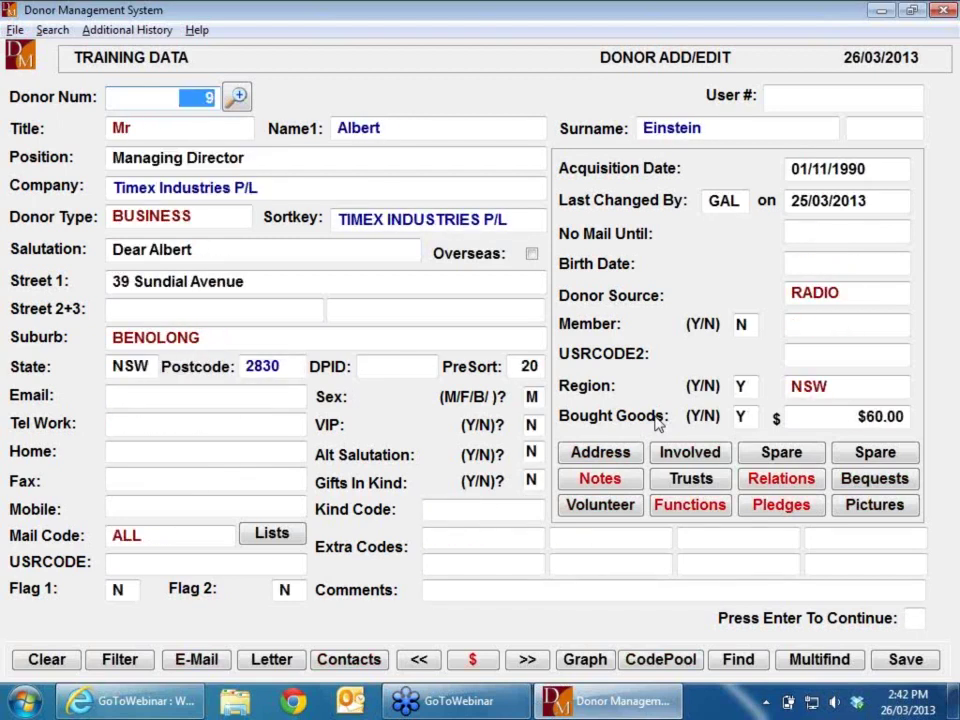
key(Return)
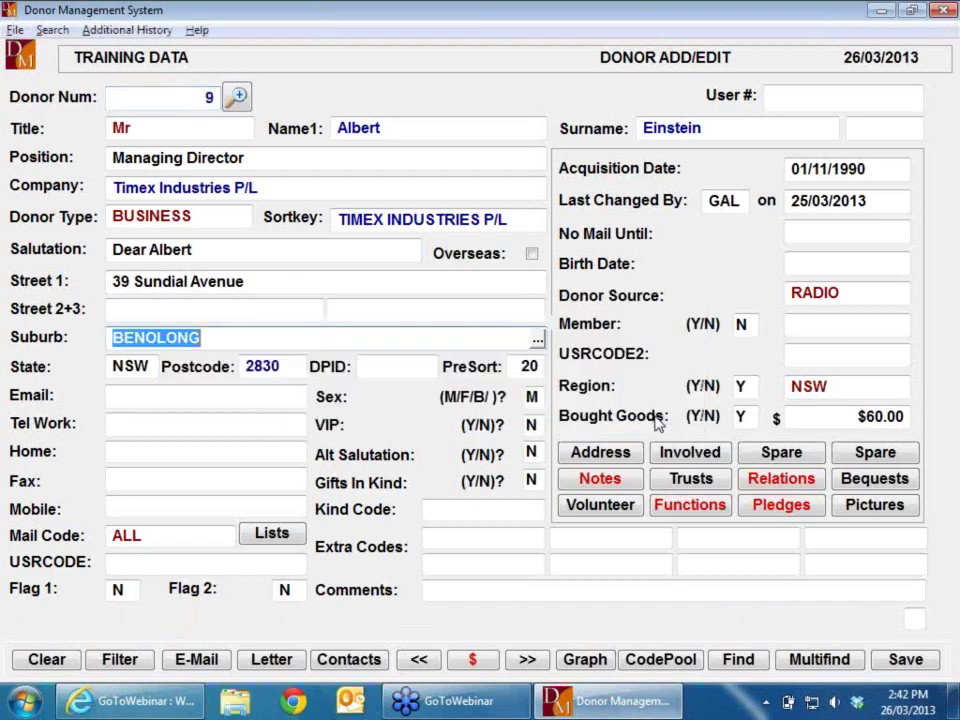
key(Escape)
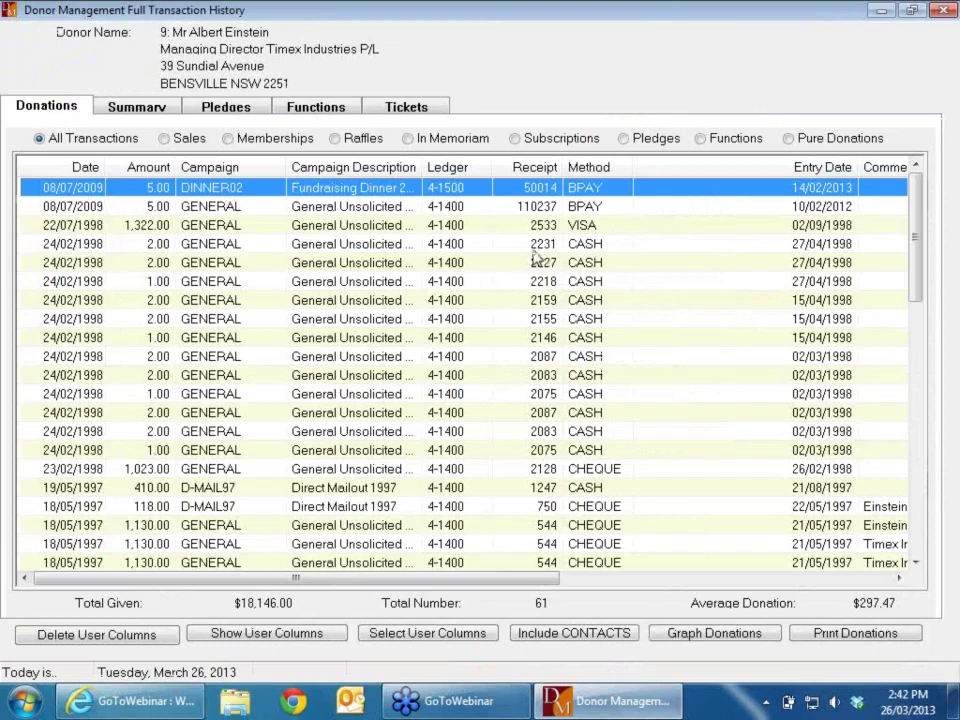
key(Escape)
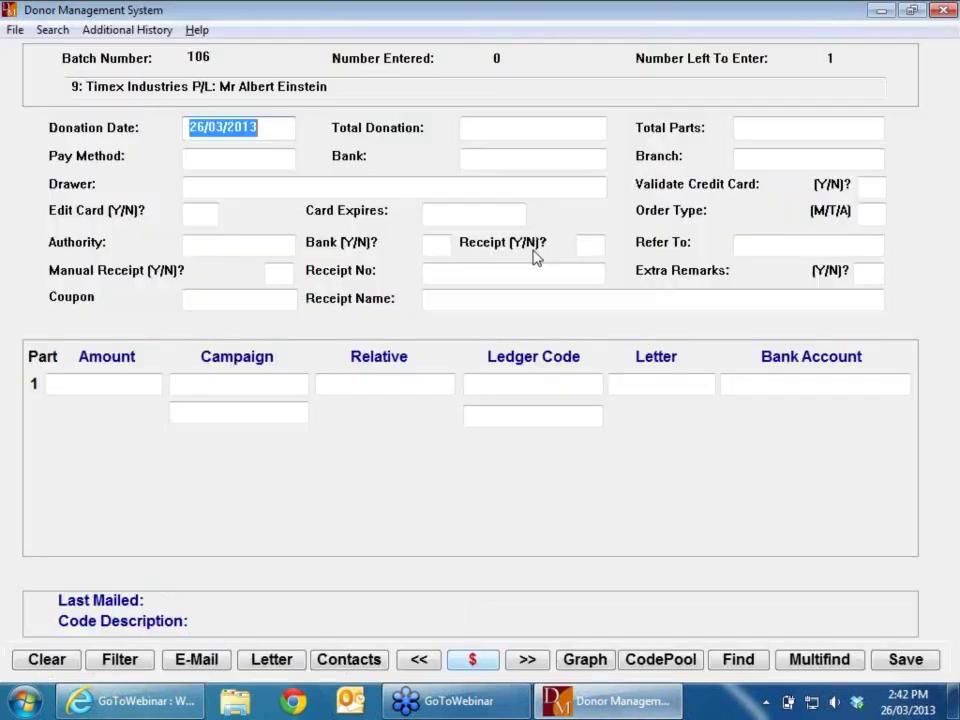
key(Escape)
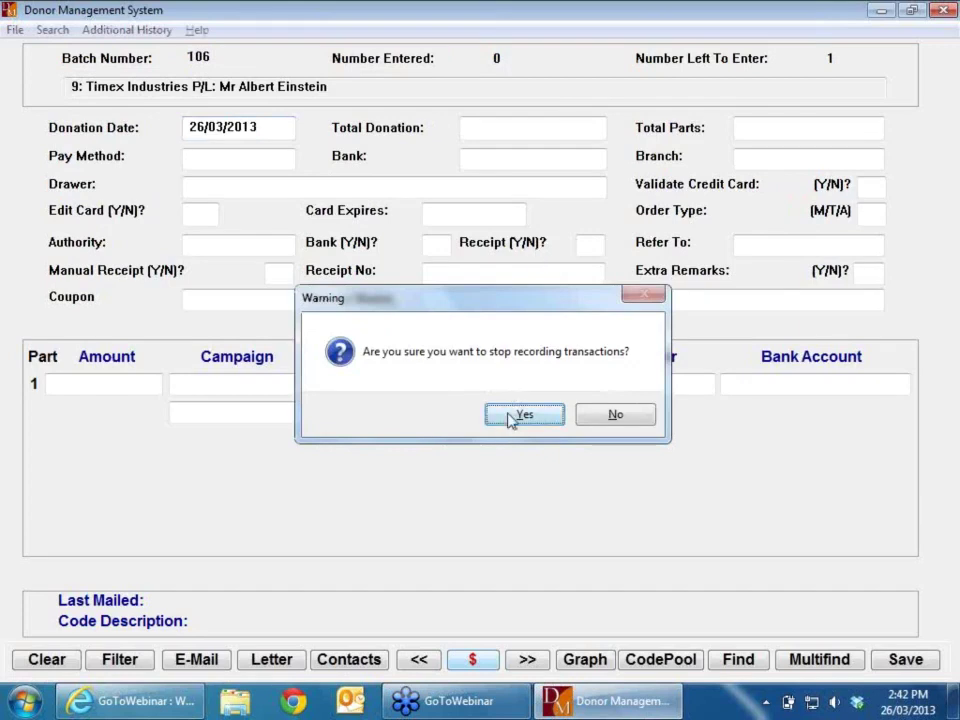
click(522, 415)
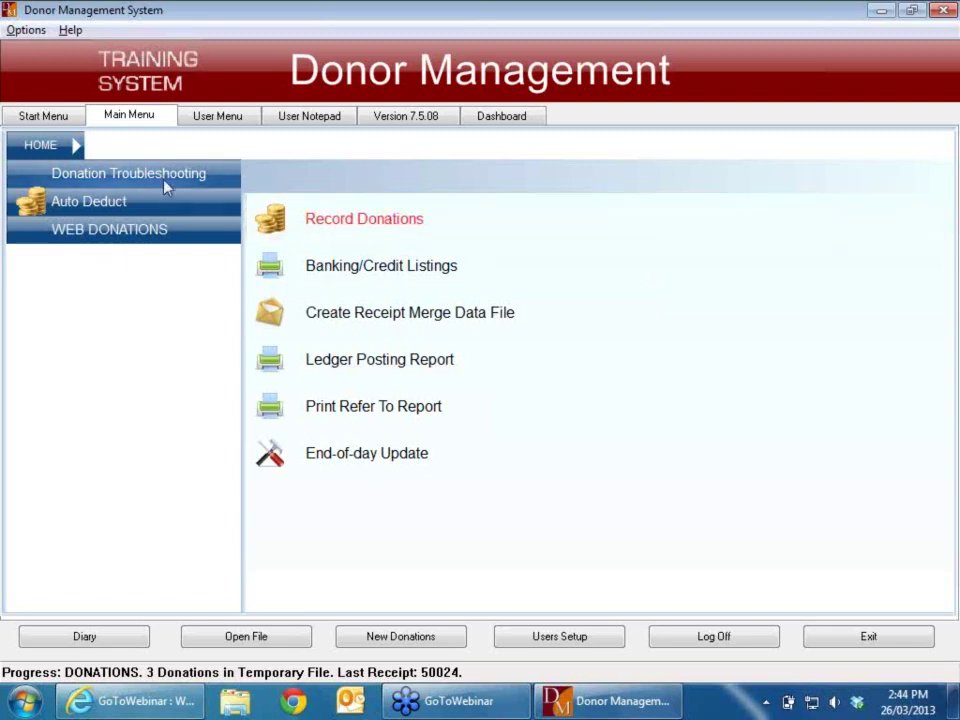
Step: Start new donations batch 107 with answers Y, D, 1 and a count of 20
click(354, 221)
click(669, 705)
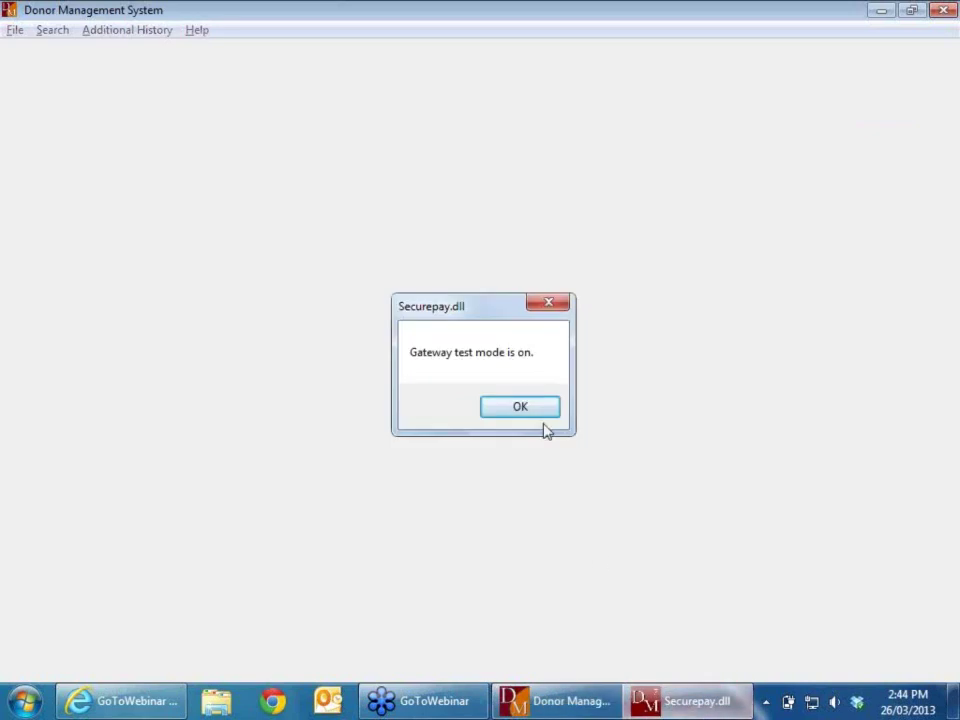
click(508, 406)
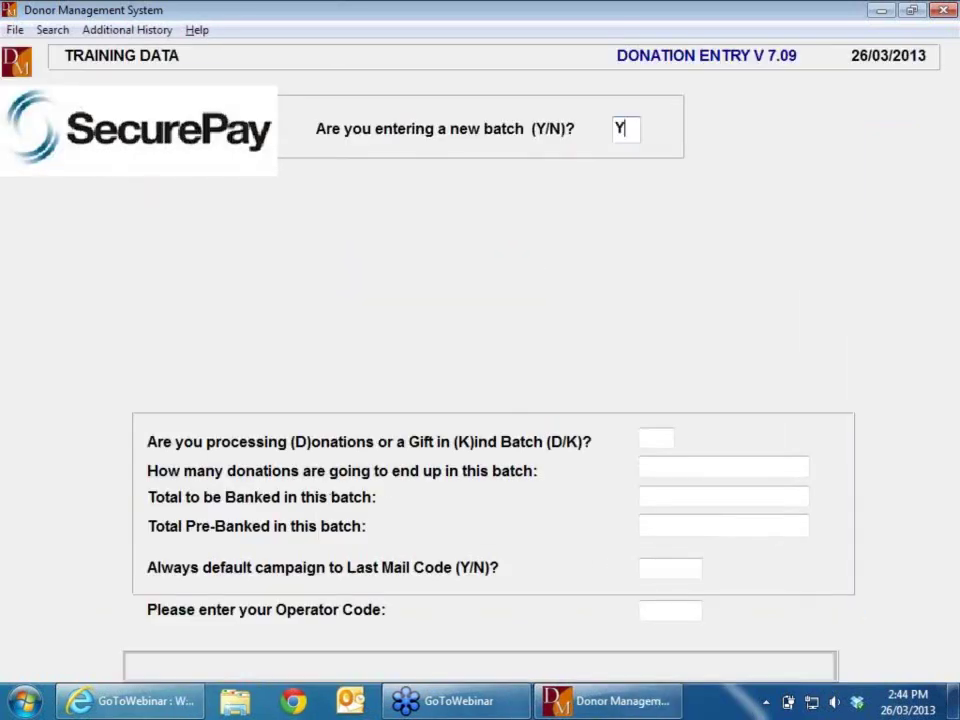
text(Y)
key(Return)
text(D)
key(Return)
text(1)
key(Return)
text(20)
key(Return)
key(Return)
key(Return)
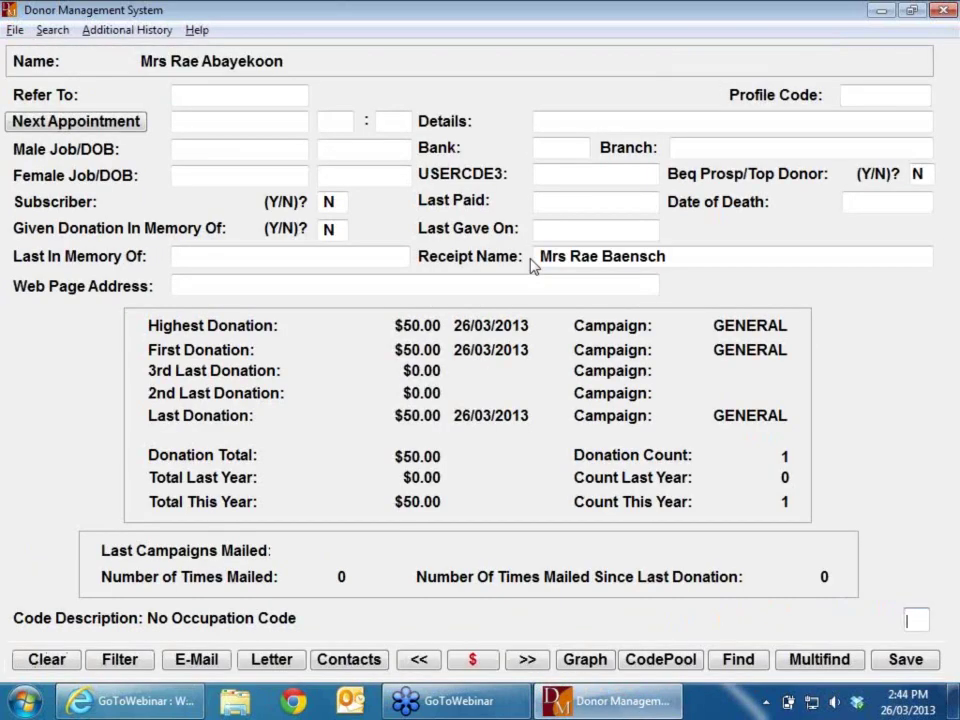
Step: Enter a $20.00 cash (C) donation for donor 6424 with receipt answer Y
click(687, 260)
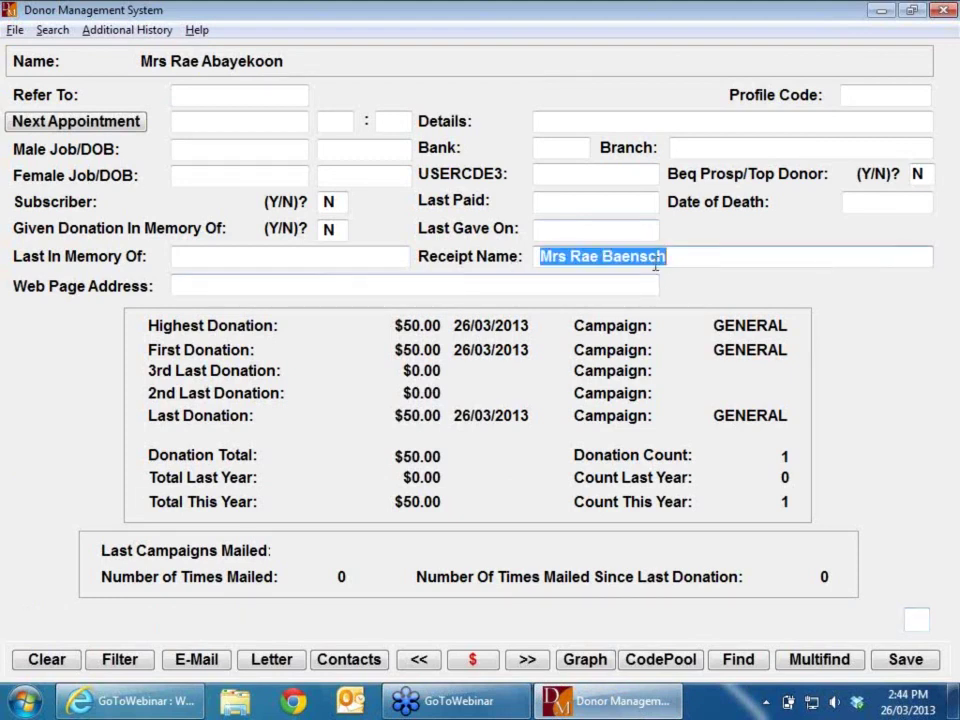
key(Return)
key(Return)
key(Return)
key(Return)
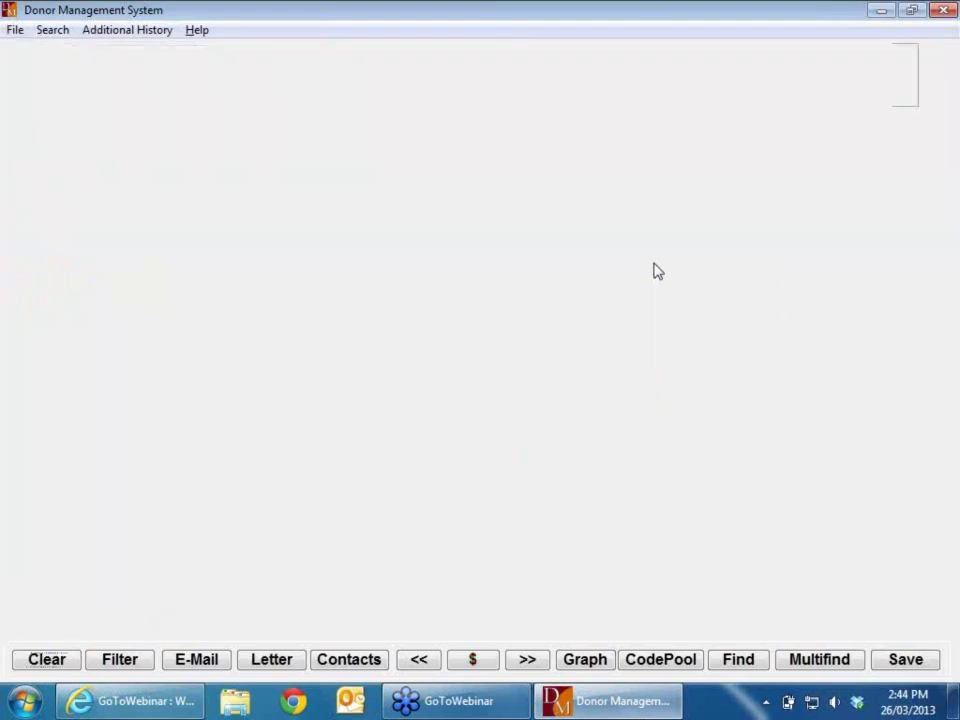
text(20)
key(Return)
key(Return)
text(C)
key(Return)
key(Return)
text(Y)
key(Return)
key(Return)
key(Return)
key(Return)
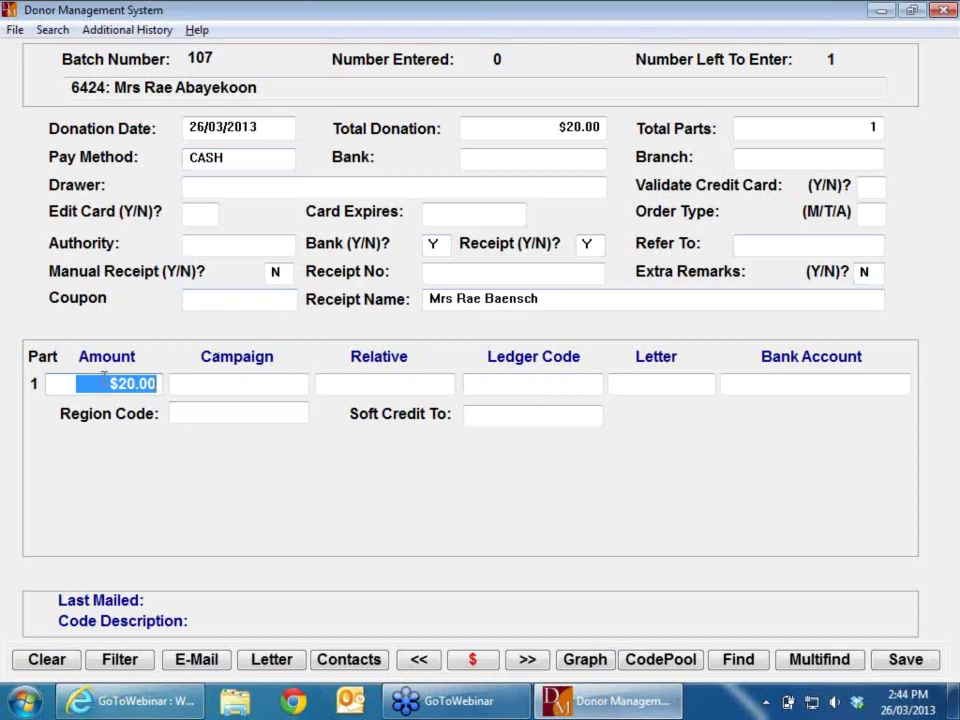
Step: Delete the first name from the donation's receipt name, then stop recording batch 107 transactions
click(546, 300)
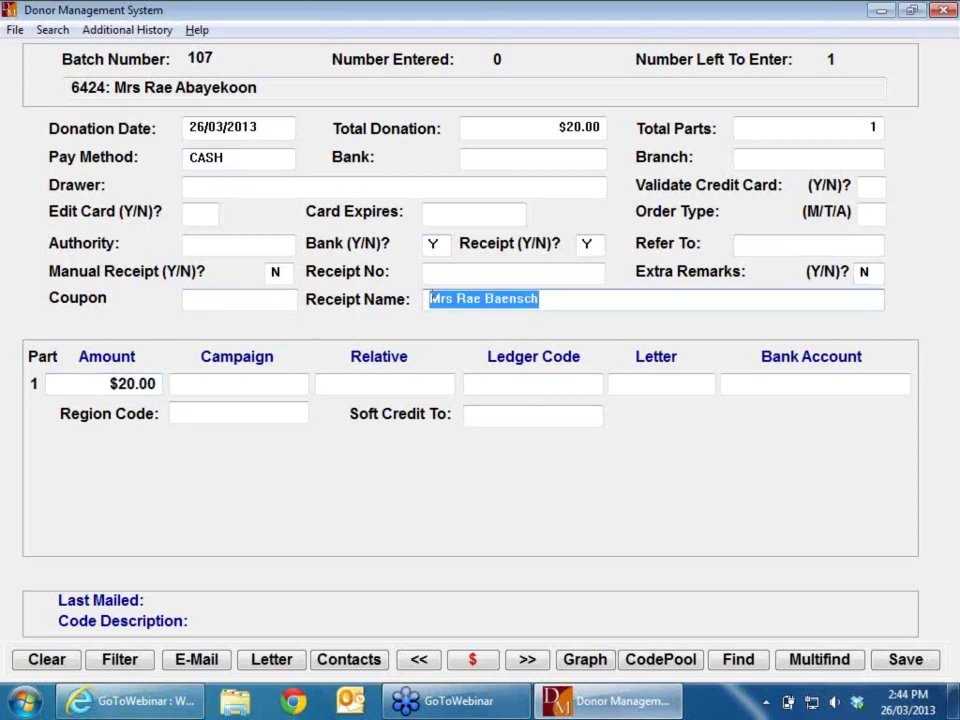
click(484, 298)
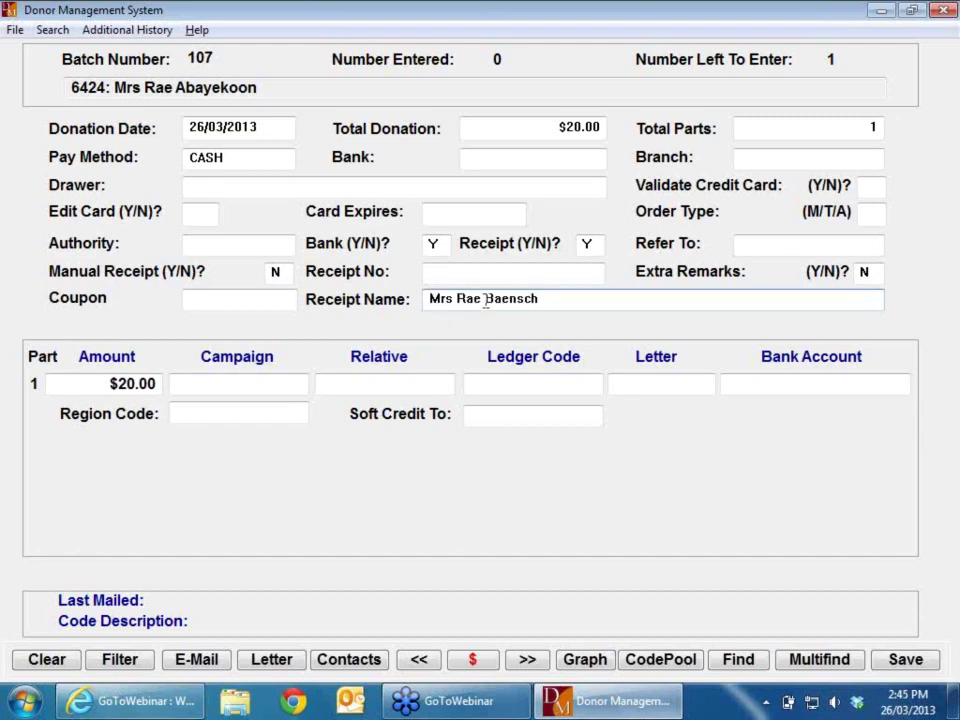
key(BackSpace)
key(BackSpace)
key(BackSpace)
key(BackSpace)
key(BackSpace)
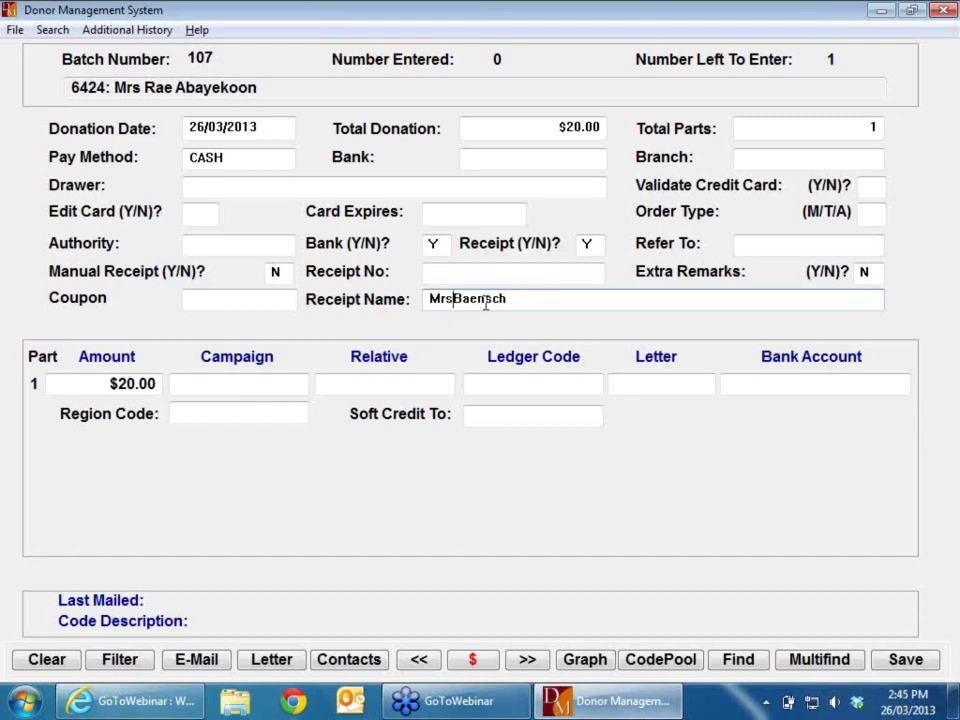
key(Tab)
key(Tab)
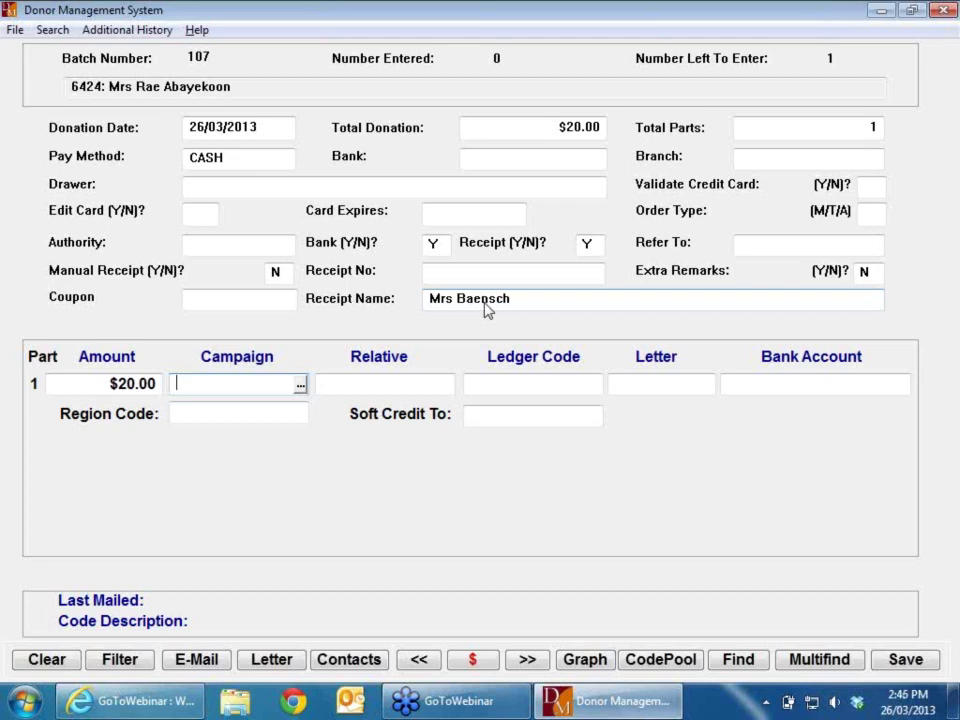
key(Escape)
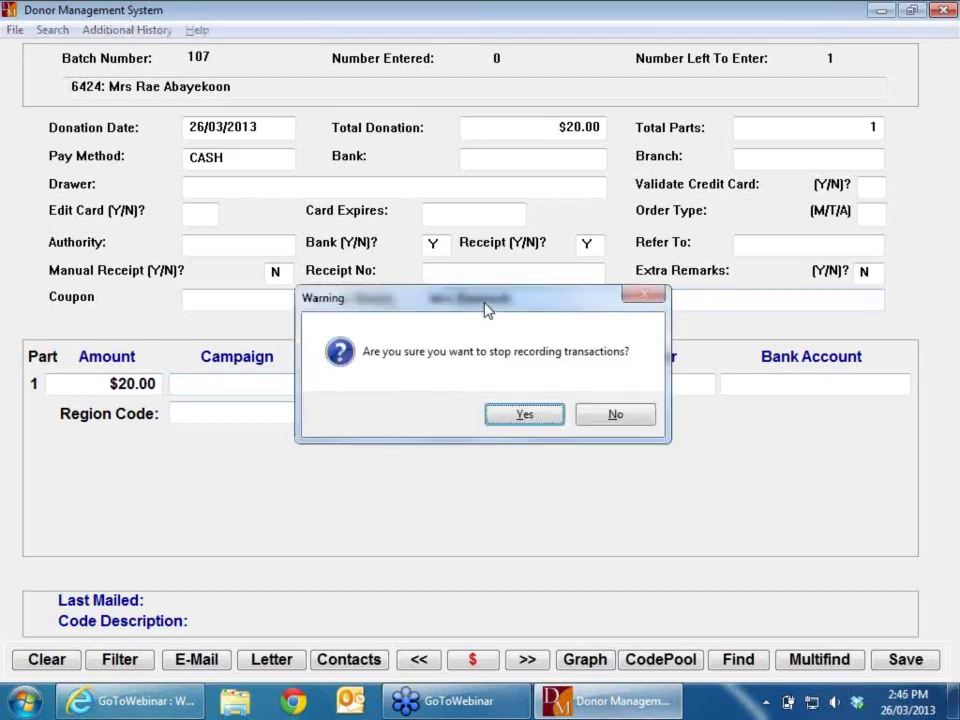
key(Return)
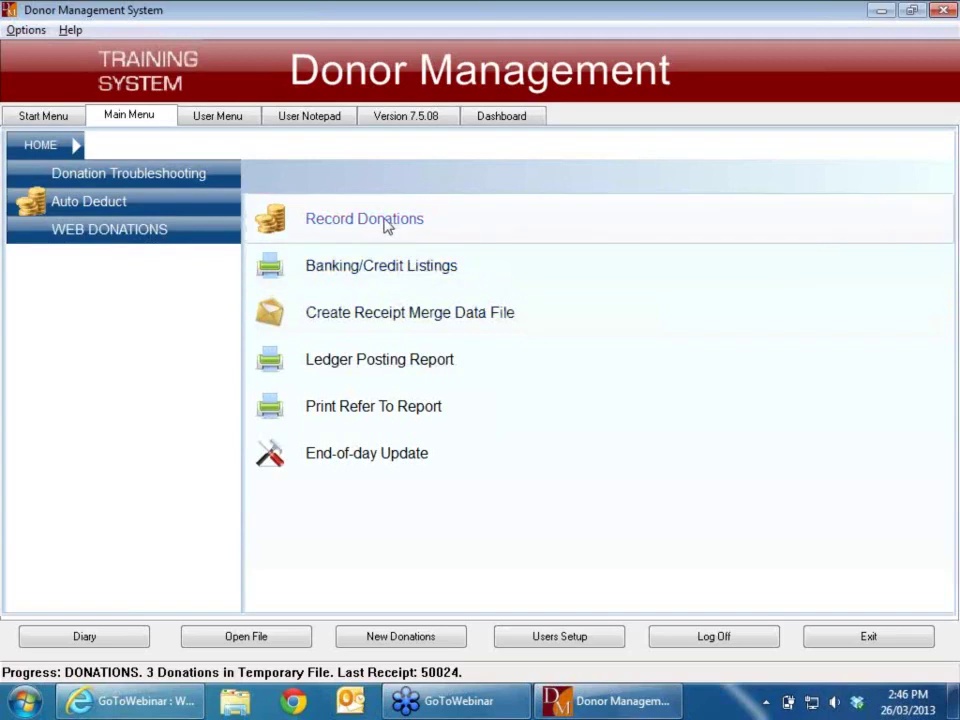